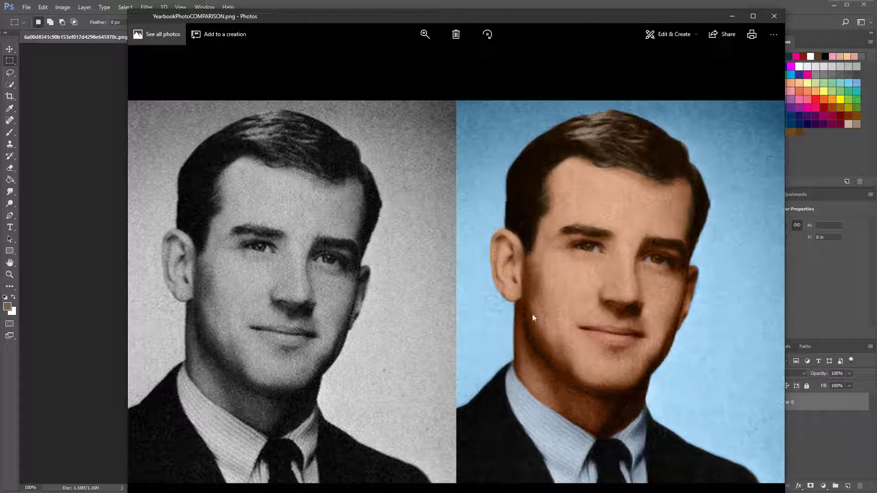
Step: Switch from the before-and-after comparison picture to the black-and-white yearbook portrait in Photoshop
{"action": "left_click_drag", "start_coordinate": [584, 22], "coordinate": [558, 0]}
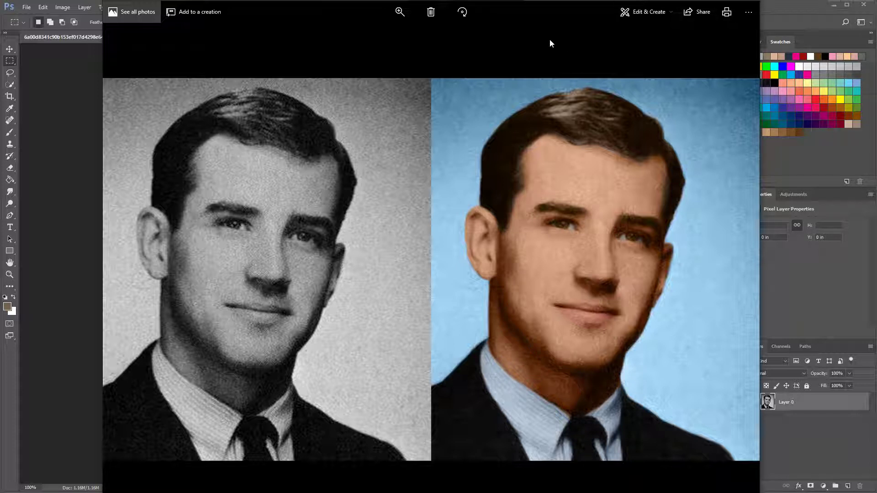
{"action": "left_click", "coordinate": [77, 134]}
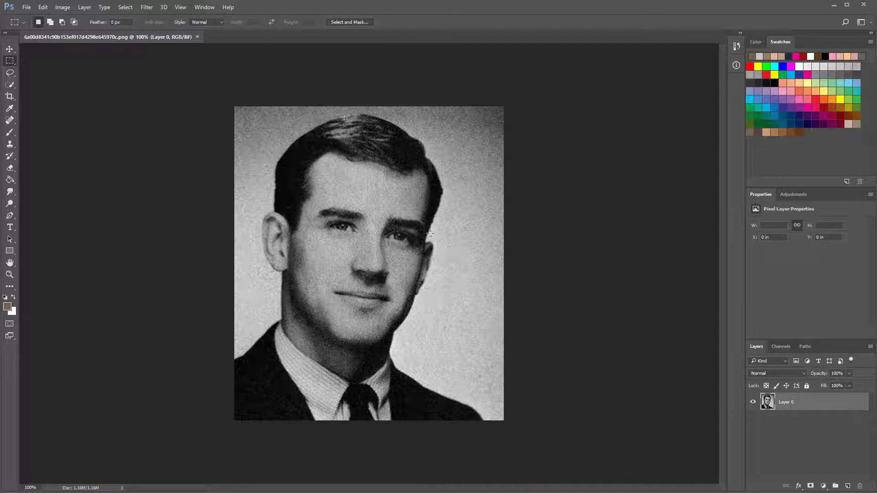
{"action": "scroll", "coordinate": [422, 236], "scroll_direction": "up", "scroll_amount": 5}
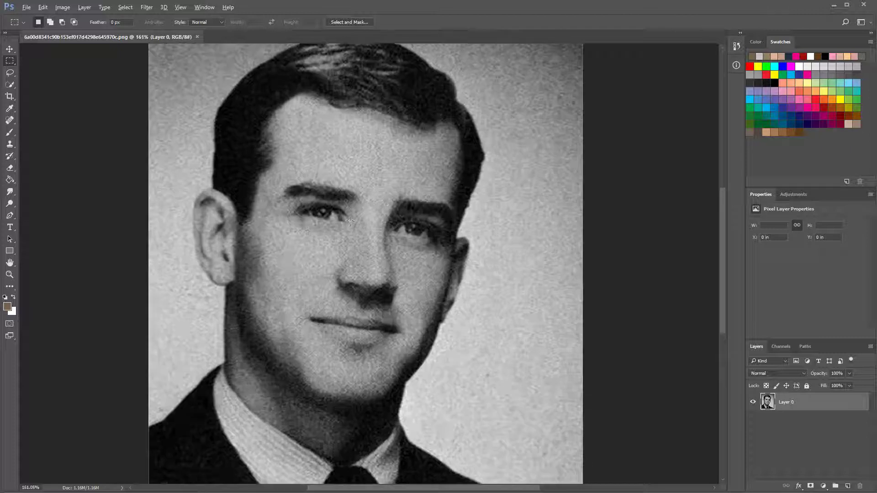
{"action": "scroll", "coordinate": [357, 215], "scroll_direction": "up", "scroll_amount": 1}
{"action": "scroll", "coordinate": [370, 187], "scroll_direction": "down", "scroll_amount": 2}
{"action": "scroll", "coordinate": [369, 187], "scroll_direction": "up", "scroll_amount": 2}
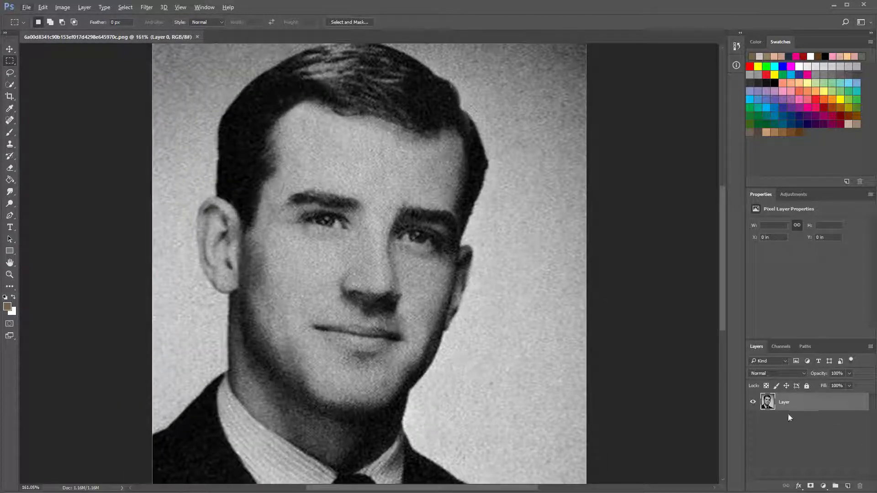
Step: Select the man's face, hair and neck with the Quick Selection tool
{"action": "left_click", "coordinate": [13, 88]}
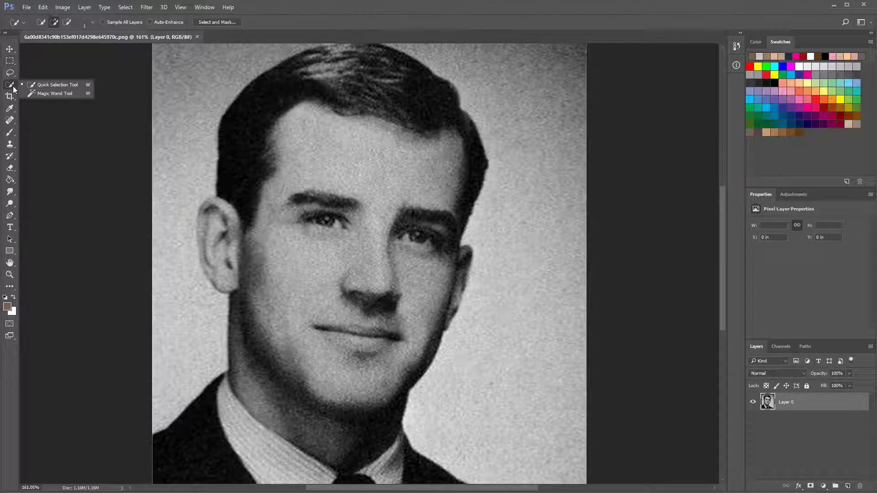
{"action": "left_click", "coordinate": [65, 86]}
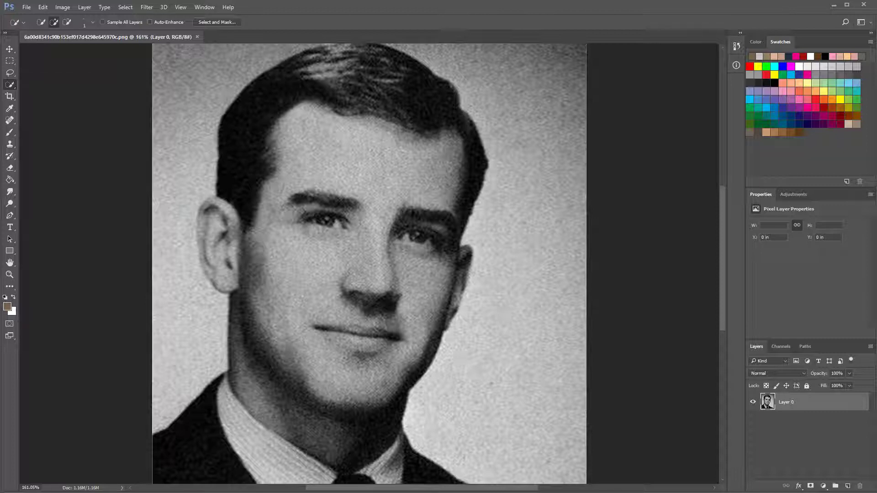
{"action": "scroll", "coordinate": [357, 310], "scroll_direction": "down", "scroll_amount": 5}
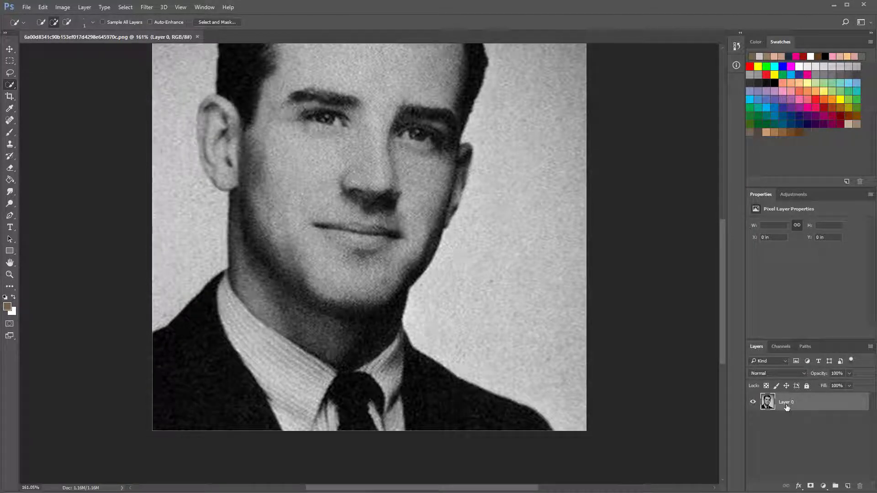
{"action": "scroll", "coordinate": [270, 326], "scroll_direction": "up", "scroll_amount": 3}
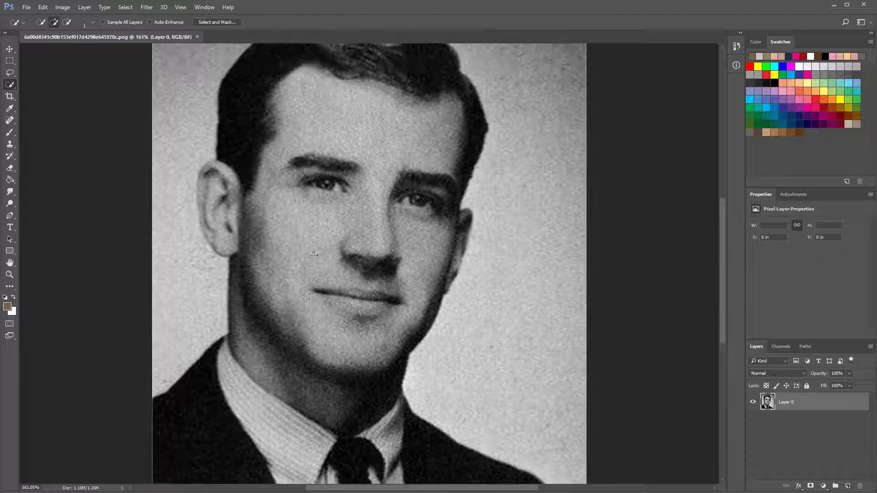
{"action": "scroll", "coordinate": [342, 161], "scroll_direction": "up", "scroll_amount": 1}
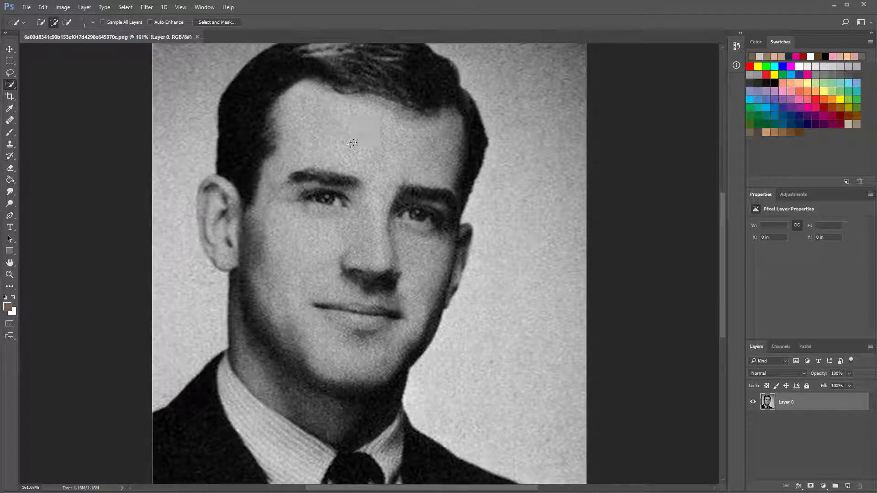
{"action": "mouse_move", "coordinate": [361, 140]}
{"action": "left_mouse_down"}
{"action": "mouse_move", "coordinate": [338, 142]}
{"action": "mouse_move", "coordinate": [326, 179]}
{"action": "mouse_move", "coordinate": [361, 236]}
{"action": "mouse_move", "coordinate": [297, 303]}
{"action": "left_mouse_up"}
{"action": "mouse_move", "coordinate": [288, 272]}
{"action": "left_mouse_down"}
{"action": "mouse_move", "coordinate": [313, 236]}
{"action": "mouse_move", "coordinate": [389, 256]}
{"action": "mouse_move", "coordinate": [412, 315]}
{"action": "mouse_move", "coordinate": [285, 291]}
{"action": "mouse_move", "coordinate": [255, 311]}
{"action": "mouse_move", "coordinate": [411, 384]}
{"action": "mouse_move", "coordinate": [334, 401]}
{"action": "left_mouse_up"}
Step: Subtract the tie from the selection so its lower edge follows the shirt collar
{"action": "scroll", "coordinate": [334, 401], "scroll_direction": "down", "scroll_amount": 1}
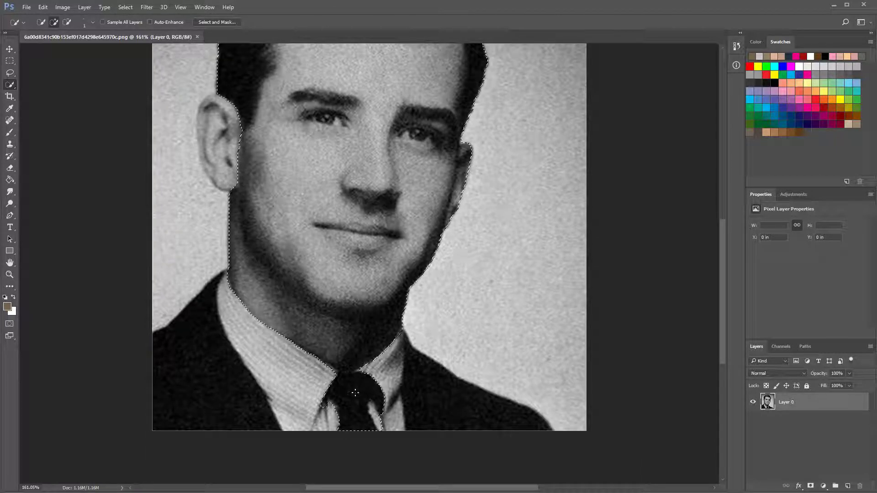
{"action": "key", "text": "x"}
{"action": "left_click", "coordinate": [347, 402], "text": "alt"}
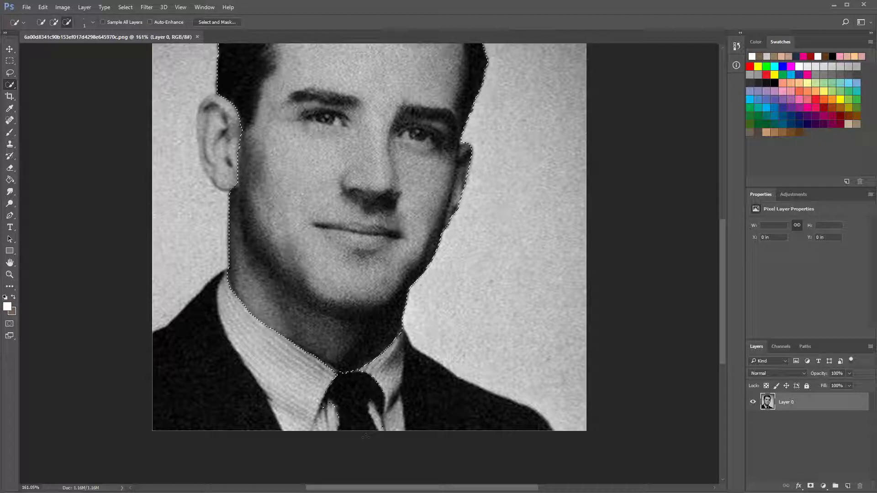
{"action": "left_click_drag", "start_coordinate": [366, 436], "coordinate": [367, 430]}
{"action": "scroll", "coordinate": [300, 442], "scroll_direction": "up", "scroll_amount": 1}
{"action": "scroll", "coordinate": [300, 442], "scroll_direction": "up", "scroll_amount": 9, "text": "alt"}
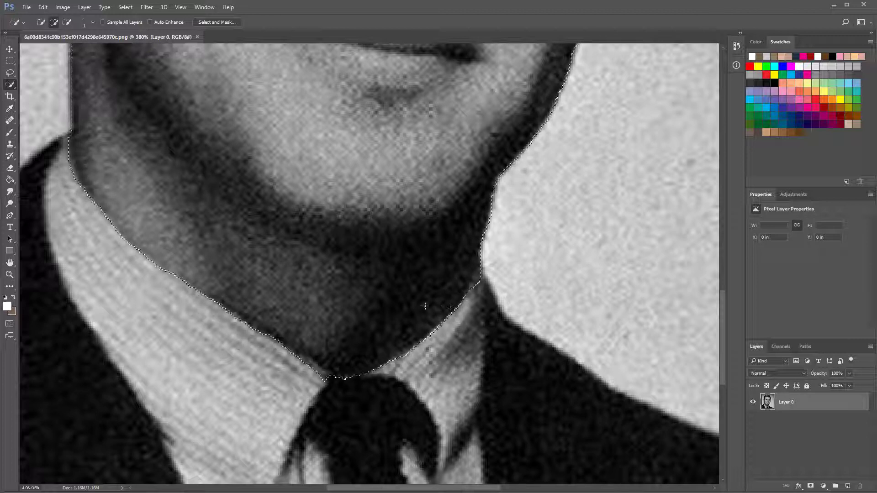
Step: Add the large, fully visible ear beside the face to the selection
{"action": "scroll", "coordinate": [361, 289], "scroll_direction": "down", "scroll_amount": 3}
{"action": "left_click_drag", "start_coordinate": [384, 125], "coordinate": [367, 225]}
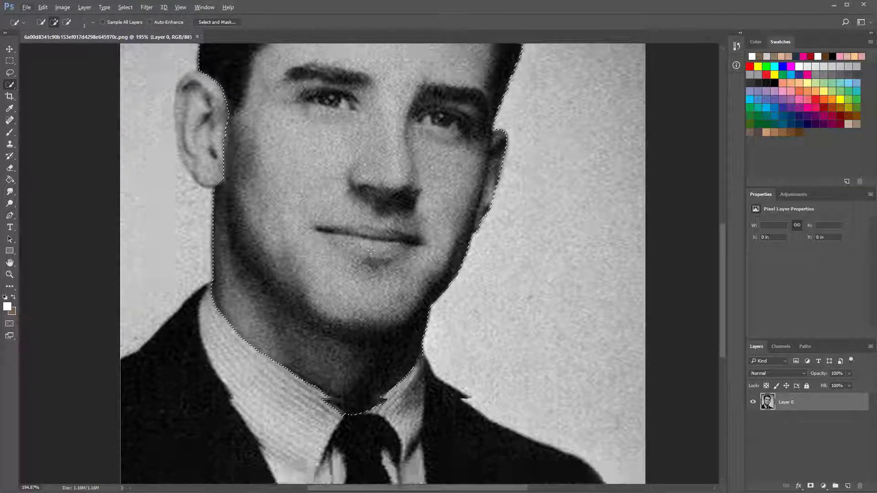
{"action": "scroll", "coordinate": [320, 256], "scroll_direction": "up", "scroll_amount": 5}
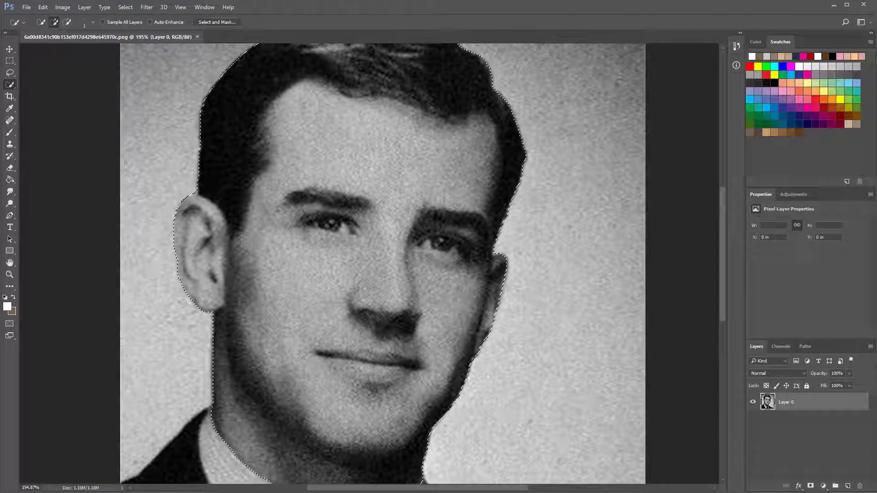
{"action": "scroll", "coordinate": [383, 264], "scroll_direction": "down", "scroll_amount": 1}
{"action": "scroll", "coordinate": [332, 119], "scroll_direction": "up", "scroll_amount": 2}
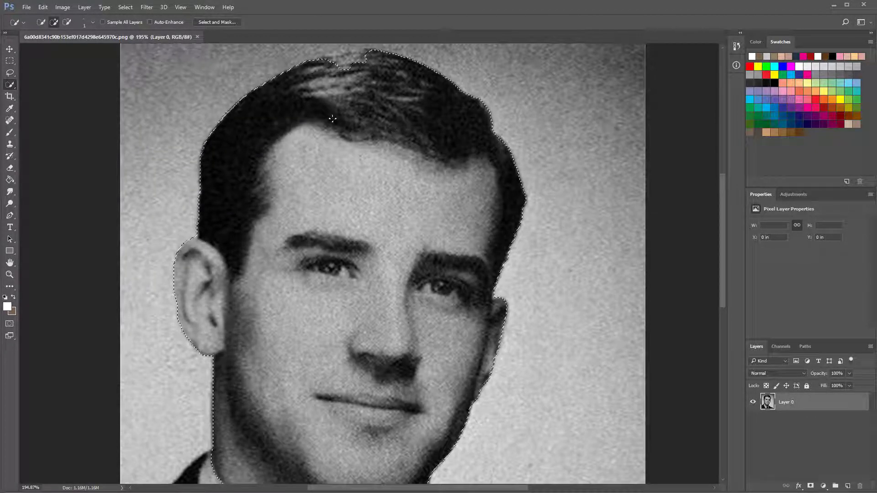
{"action": "scroll", "coordinate": [332, 118], "scroll_direction": "up", "scroll_amount": 1}
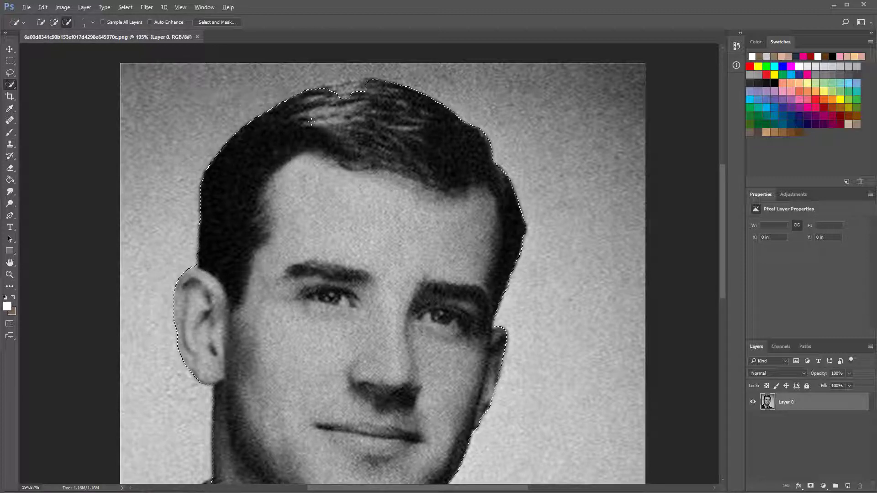
Step: Subtract the hair from the selection, using a 10 px brush for the part beside the far temple
{"action": "mouse_move", "coordinate": [310, 117]}
{"action": "left_mouse_down"}
{"action": "mouse_move", "coordinate": [263, 131]}
{"action": "mouse_move", "coordinate": [225, 189]}
{"action": "left_mouse_up"}
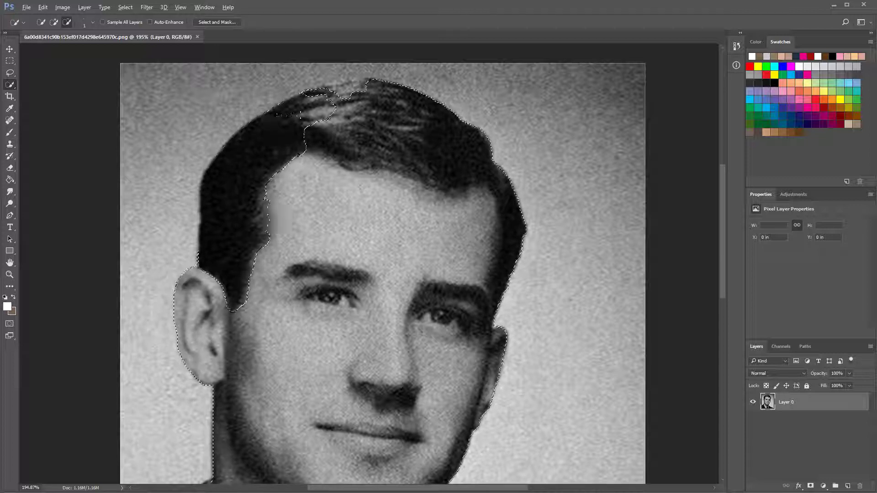
{"action": "mouse_move", "coordinate": [314, 111]}
{"action": "left_mouse_down"}
{"action": "mouse_move", "coordinate": [391, 117]}
{"action": "mouse_move", "coordinate": [448, 134]}
{"action": "mouse_move", "coordinate": [496, 179]}
{"action": "left_mouse_up"}
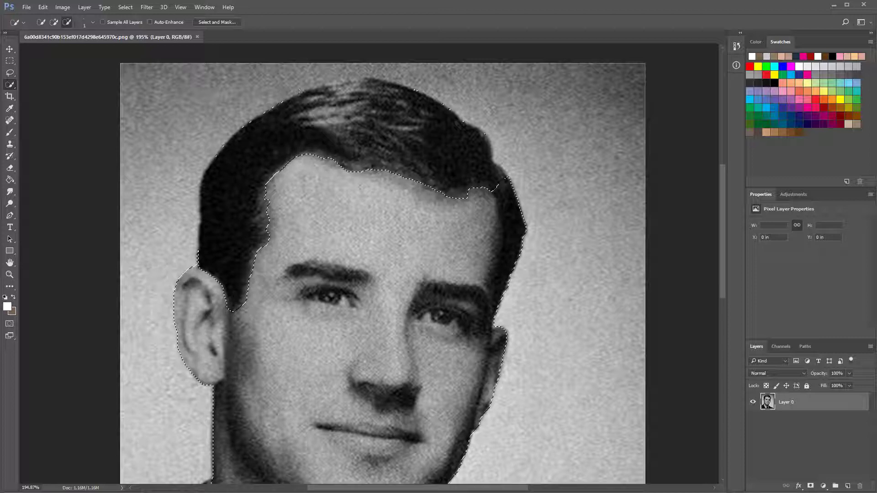
{"action": "left_click", "coordinate": [93, 22]}
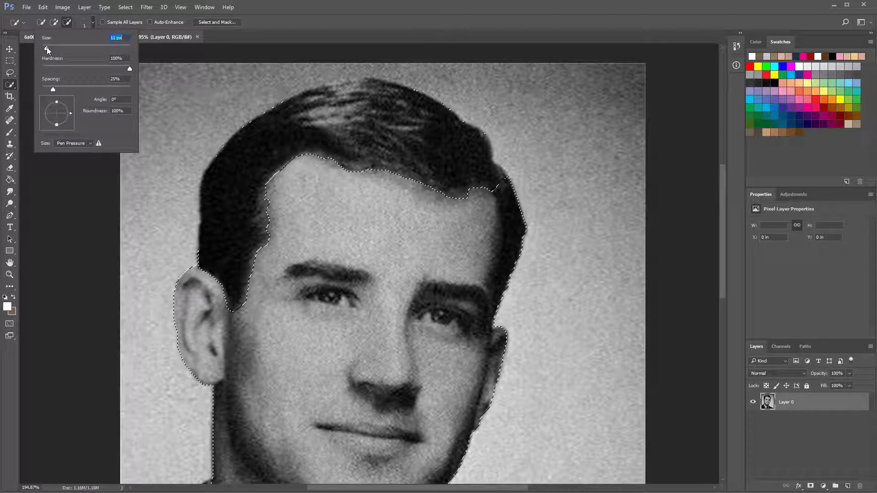
{"action": "left_click_drag", "start_coordinate": [47, 48], "coordinate": [47, 47]}
{"action": "key", "text": "Return"}
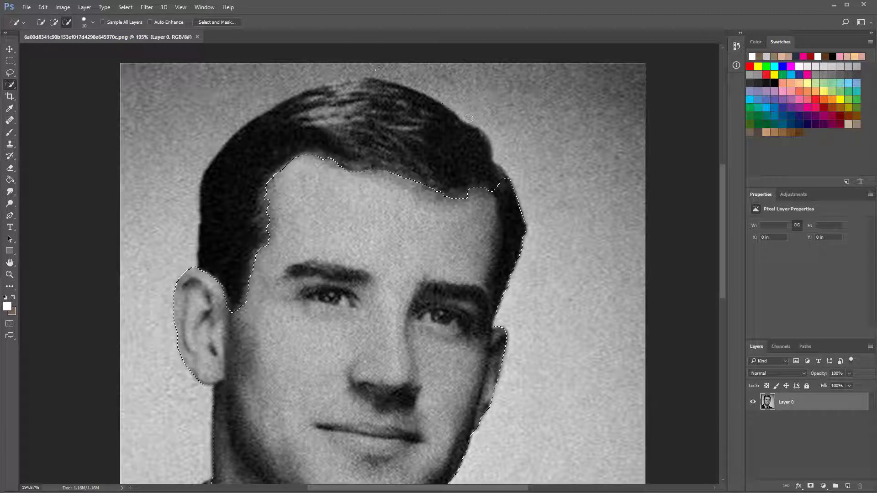
{"action": "mouse_move", "coordinate": [505, 168]}
{"action": "left_mouse_down"}
{"action": "mouse_move", "coordinate": [522, 224]}
{"action": "mouse_move", "coordinate": [510, 238]}
{"action": "mouse_move", "coordinate": [513, 284]}
{"action": "left_mouse_up"}
Step: Add the far temple and the outer end of that eyebrow back to the selection
{"action": "scroll", "coordinate": [488, 294], "scroll_direction": "up", "scroll_amount": 6}
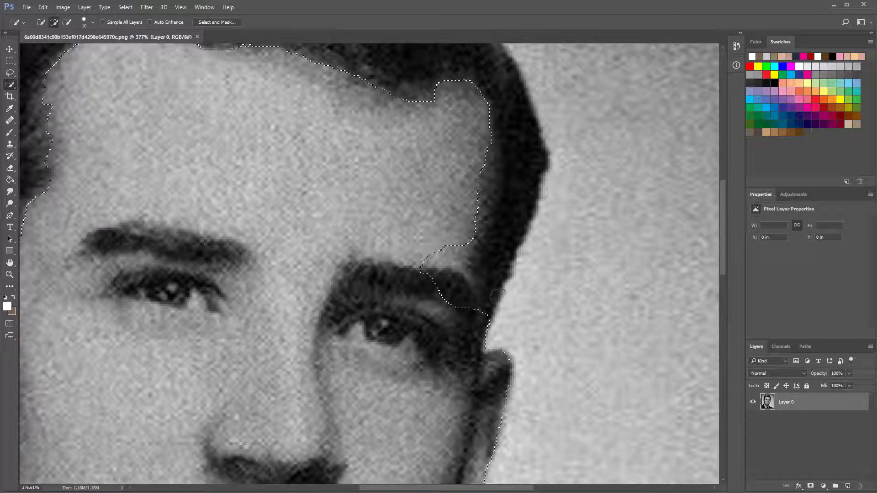
{"action": "mouse_move", "coordinate": [462, 282]}
{"action": "left_mouse_down"}
{"action": "mouse_move", "coordinate": [440, 271]}
{"action": "mouse_move", "coordinate": [454, 246]}
{"action": "mouse_move", "coordinate": [471, 313]}
{"action": "left_mouse_up"}
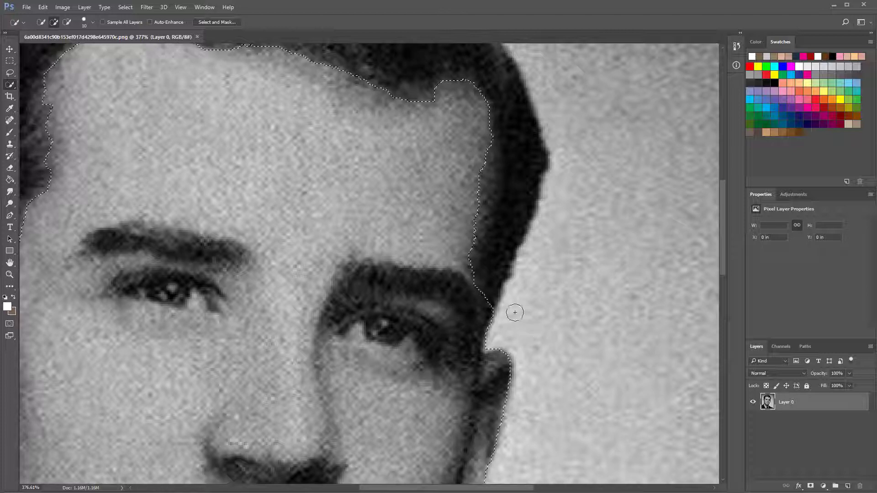
Step: Examine the selection outline around the hairline, ears, jaw and collar
{"action": "scroll", "coordinate": [515, 313], "scroll_direction": "down", "scroll_amount": 4}
{"action": "scroll", "coordinate": [252, 118], "scroll_direction": "down", "scroll_amount": 2}
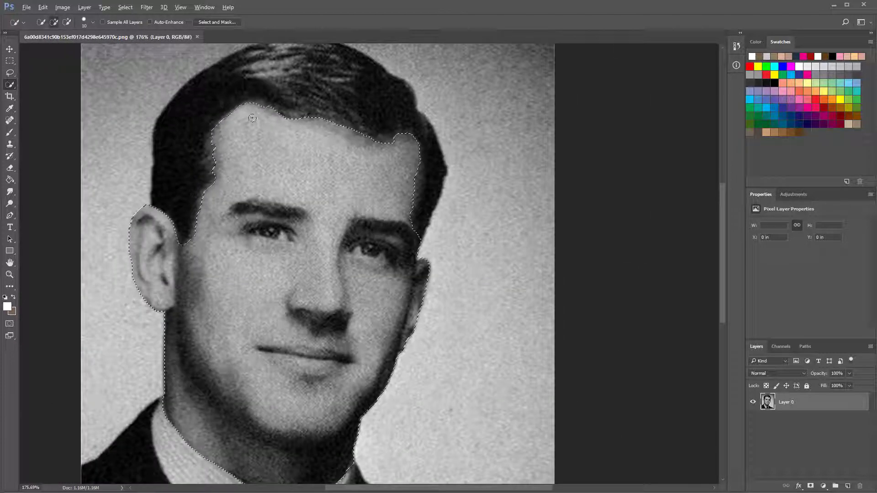
{"action": "scroll", "coordinate": [168, 198], "scroll_direction": "up", "scroll_amount": 6}
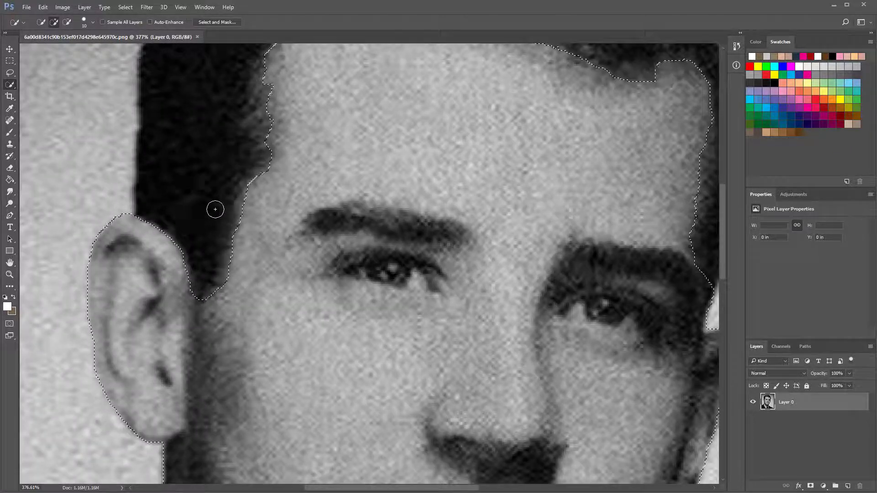
{"action": "scroll", "coordinate": [215, 209], "scroll_direction": "down", "scroll_amount": 5}
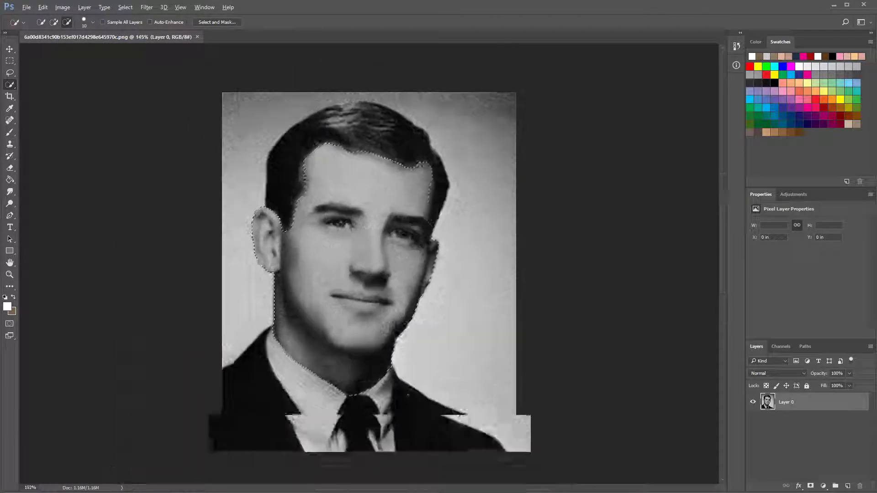
{"action": "scroll", "coordinate": [346, 213], "scroll_direction": "down", "scroll_amount": 1}
{"action": "scroll", "coordinate": [361, 73], "scroll_direction": "up", "scroll_amount": 4}
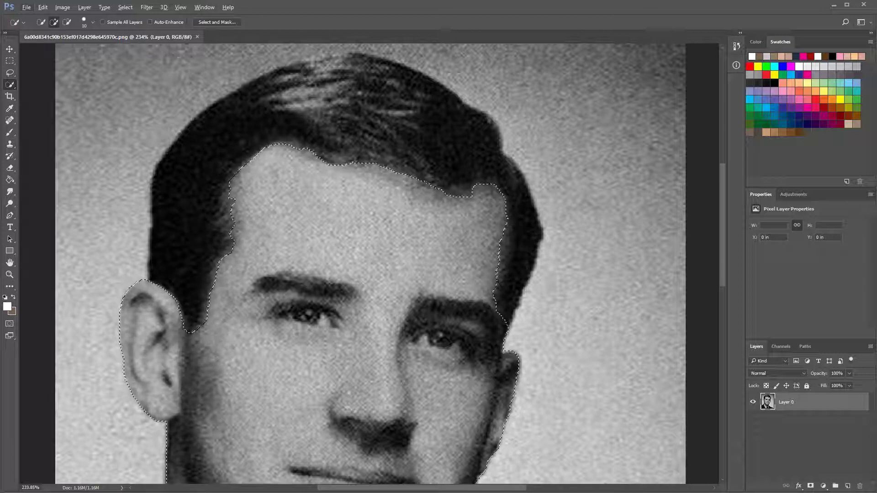
{"action": "scroll", "coordinate": [321, 295], "scroll_direction": "down", "scroll_amount": 6}
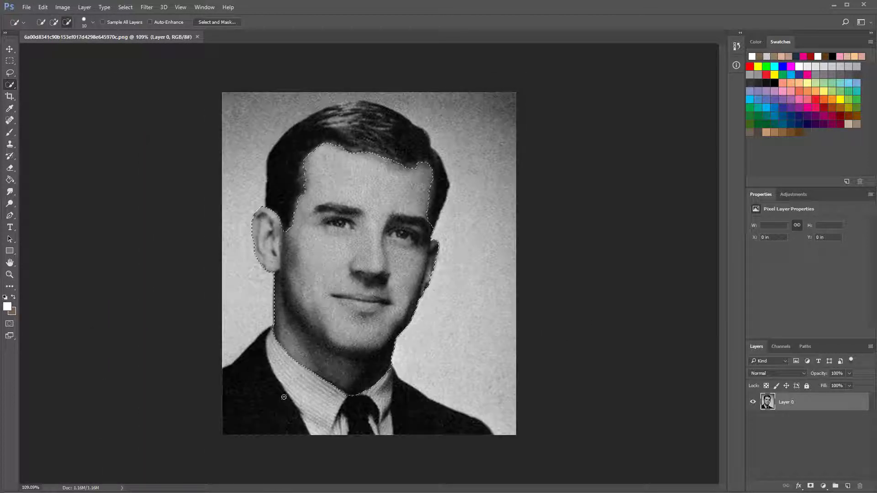
{"action": "scroll", "coordinate": [373, 242], "scroll_direction": "up", "scroll_amount": 3}
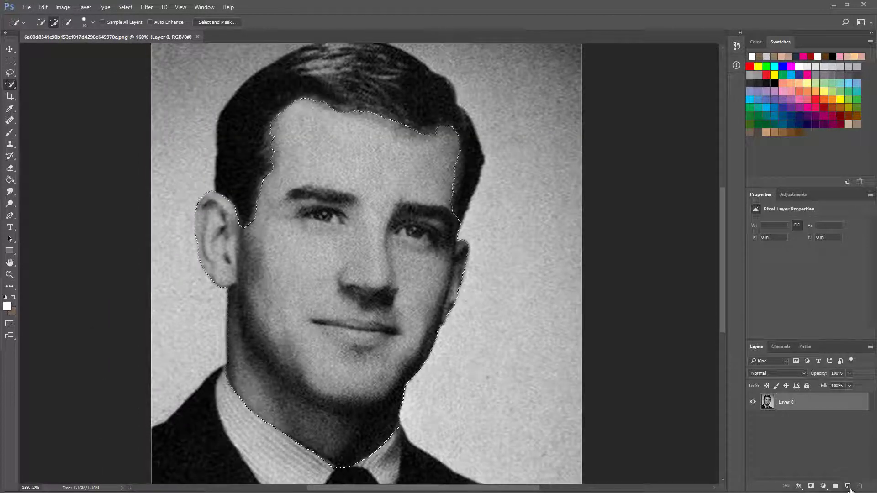
Step: Create a new layer and fill the skin selection with a light peach swatch using the Paint Bucket tool
{"action": "left_click", "coordinate": [848, 486]}
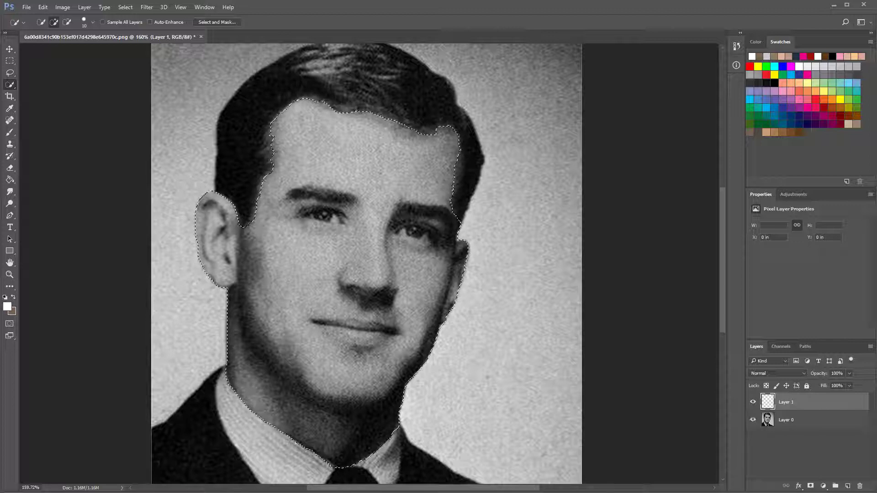
{"action": "left_click", "coordinate": [10, 181]}
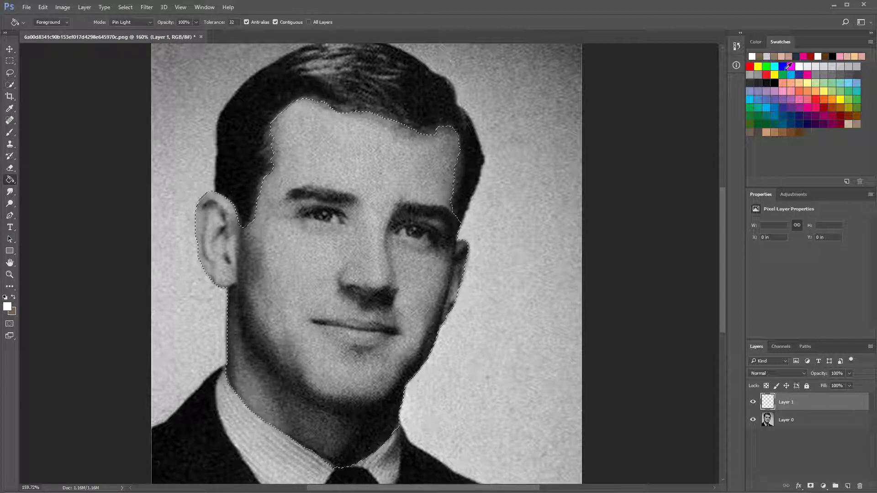
{"action": "left_click", "coordinate": [754, 42]}
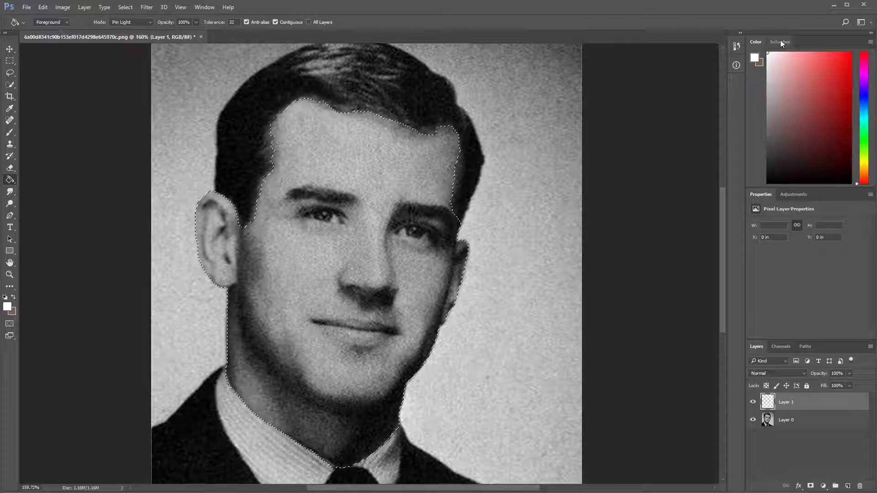
{"action": "left_click", "coordinate": [778, 42]}
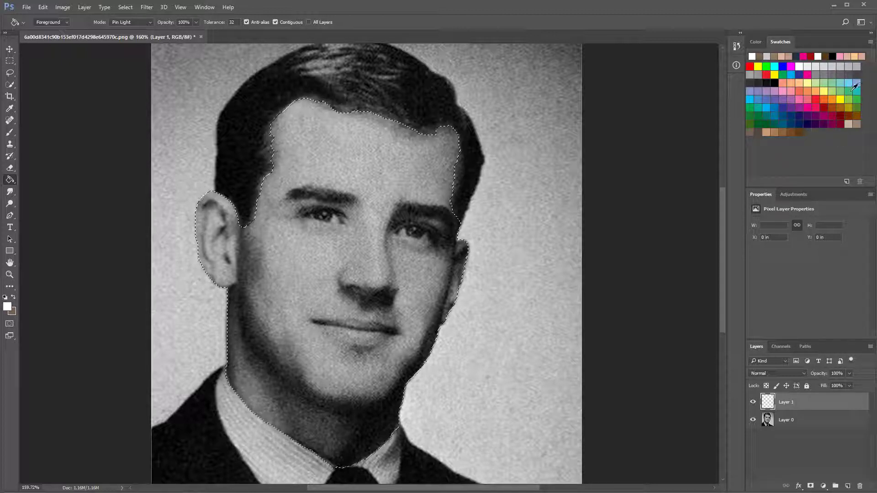
{"action": "left_click", "coordinate": [854, 56]}
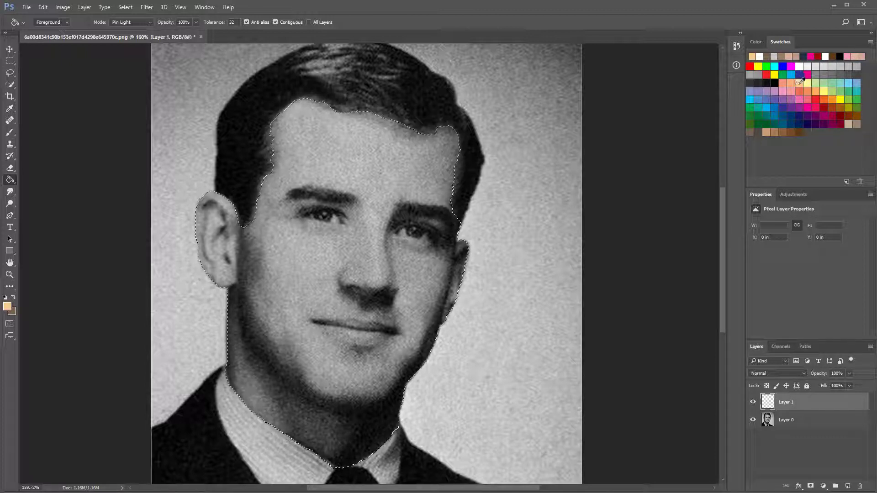
{"action": "left_click", "coordinate": [371, 177]}
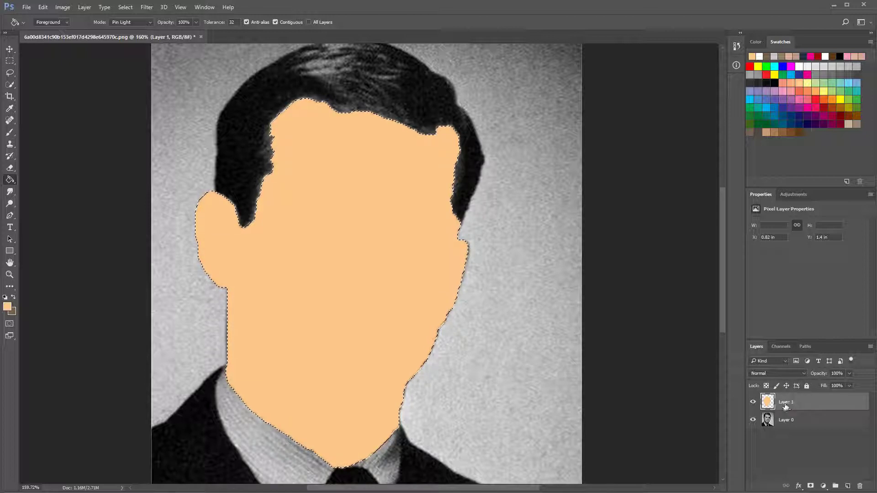
Step: Set the skin layer's blend mode to Color and clear the selection
{"action": "left_click", "coordinate": [805, 374]}
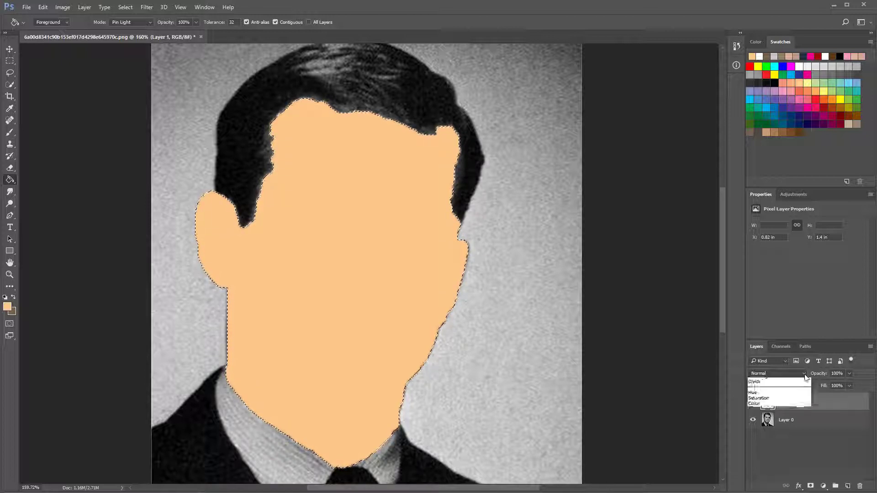
{"action": "left_click", "coordinate": [772, 481]}
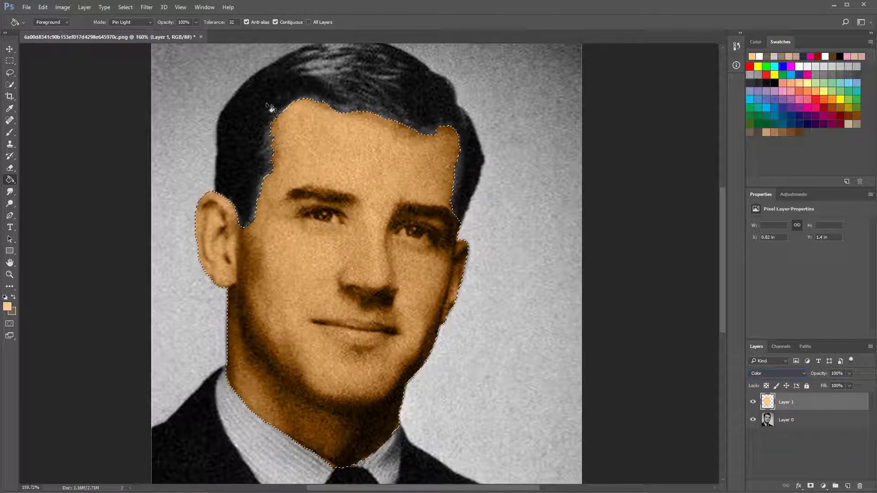
{"action": "left_click", "coordinate": [10, 61]}
{"action": "left_click", "coordinate": [110, 77]}
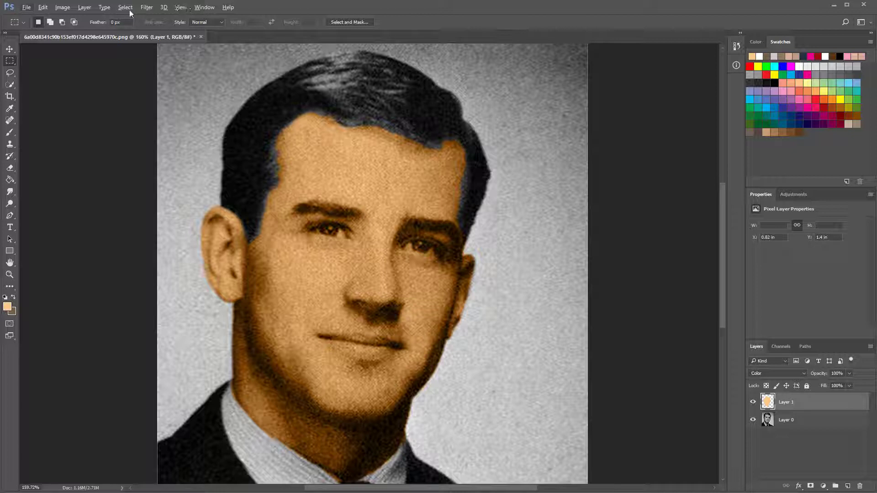
Step: Apply a Hue/Saturation adjustment to the skin layer with Colorize enabled and the saturation raised for a natural skin tone
{"action": "left_click", "coordinate": [62, 7]}
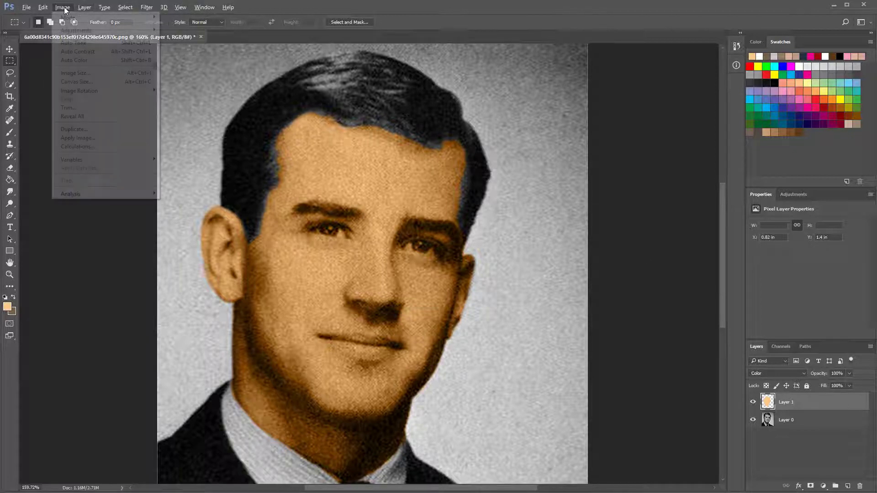
{"action": "mouse_move", "coordinate": [142, 32]}
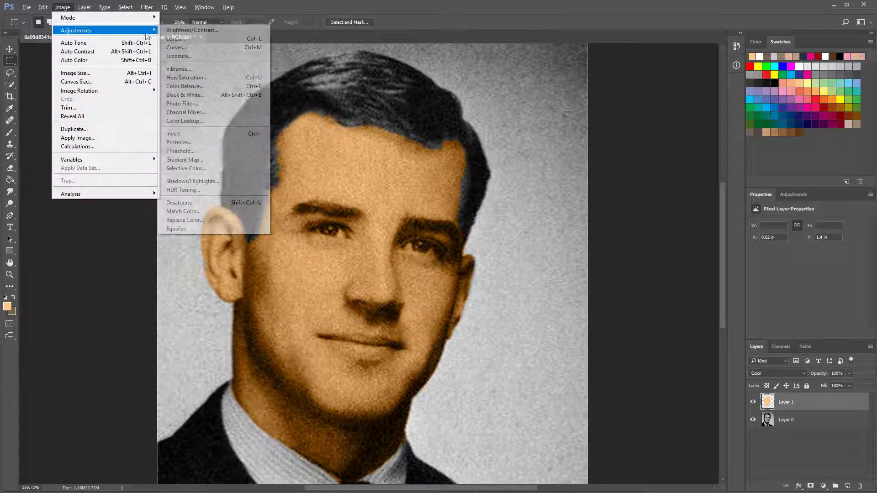
{"action": "left_click", "coordinate": [204, 81]}
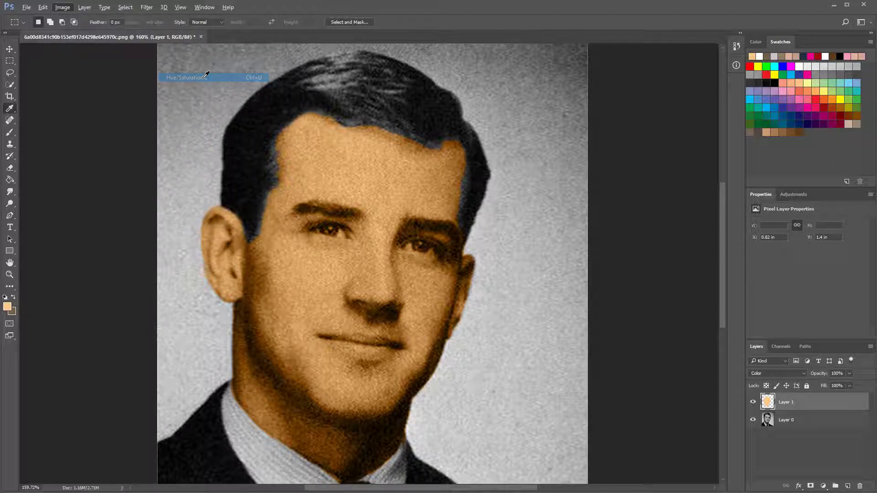
{"action": "left_click_drag", "start_coordinate": [868, 165], "coordinate": [626, 193]}
{"action": "left_click", "coordinate": [702, 302]}
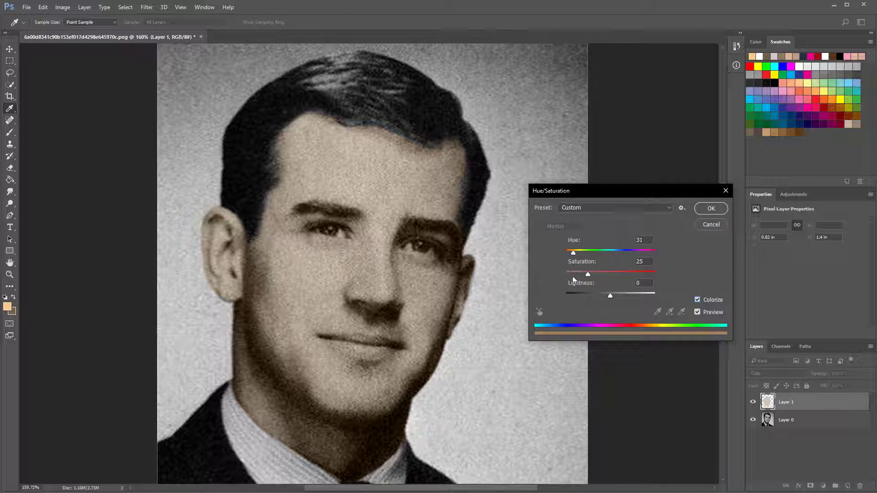
{"action": "left_click_drag", "start_coordinate": [589, 275], "coordinate": [613, 293]}
{"action": "left_click", "coordinate": [711, 208]}
{"action": "key", "text": "m"}
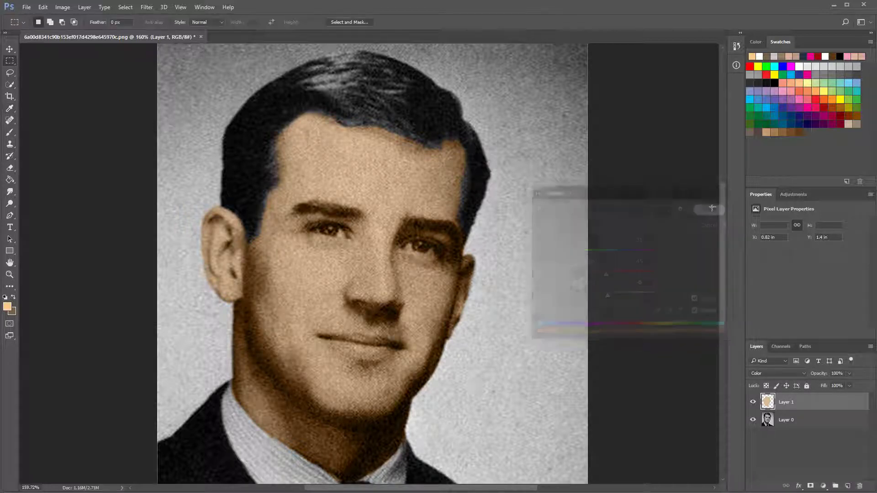
Step: Select the hair on Layer 0 with the Quick Selection tool, from the near sideburn to the far temple
{"action": "scroll", "coordinate": [257, 202], "scroll_direction": "down", "scroll_amount": 3}
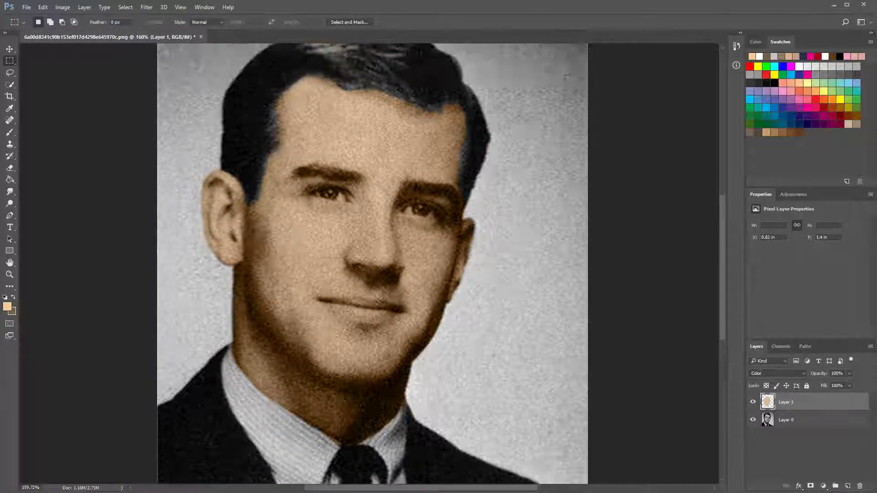
{"action": "scroll", "coordinate": [398, 250], "scroll_direction": "down", "scroll_amount": 3}
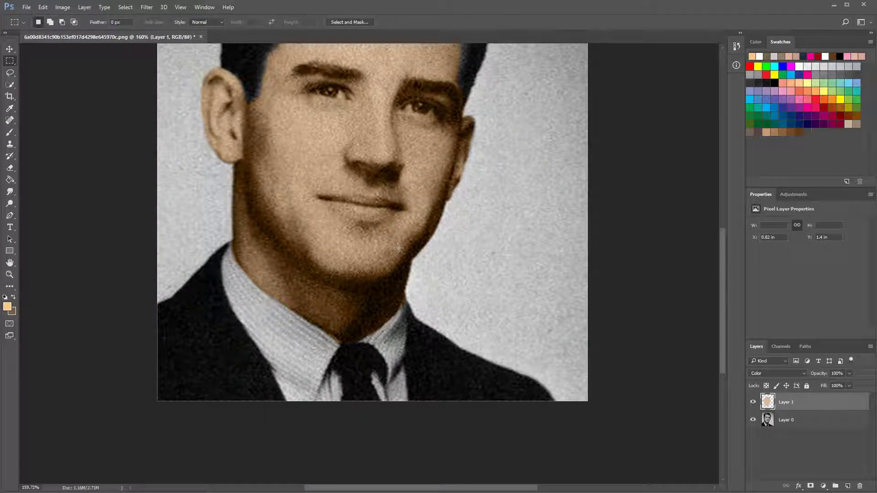
{"action": "scroll", "coordinate": [386, 264], "scroll_direction": "up", "scroll_amount": 6}
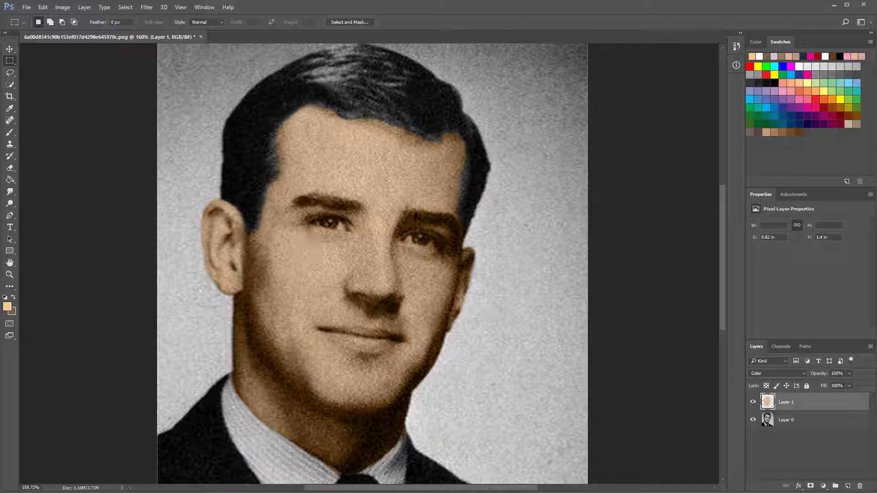
{"action": "scroll", "coordinate": [280, 165], "scroll_direction": "up", "scroll_amount": 2}
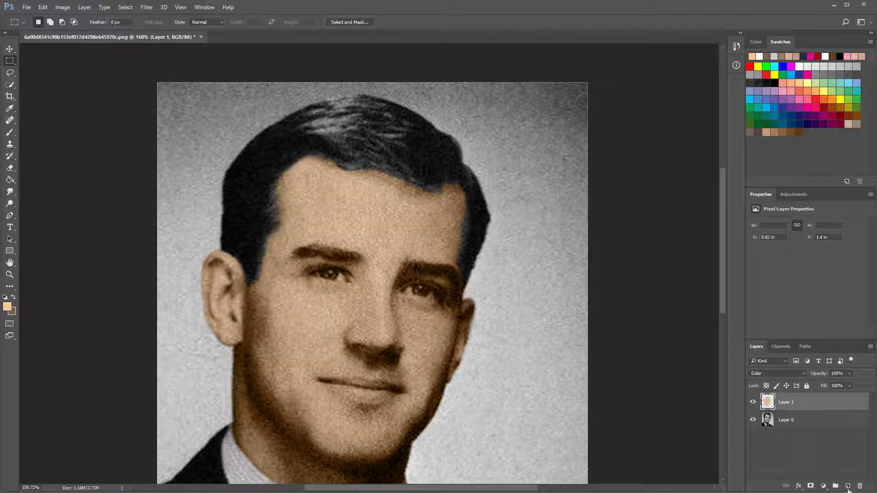
{"action": "left_click", "coordinate": [788, 421]}
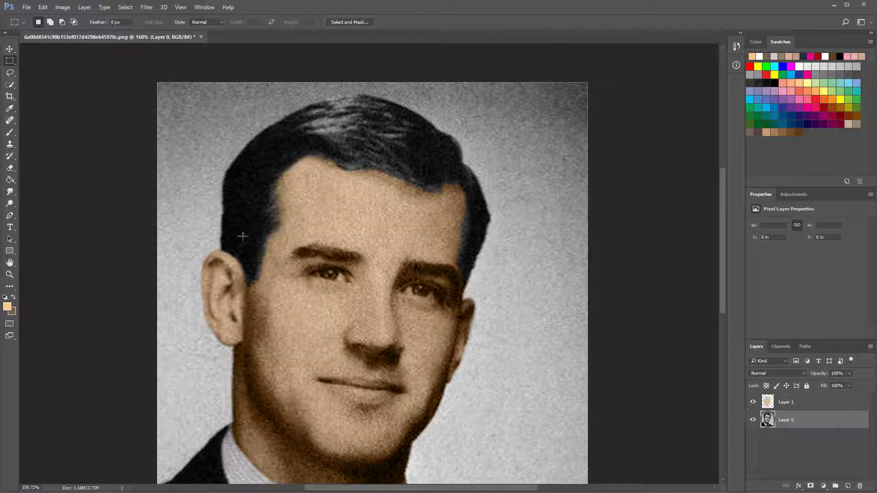
{"action": "left_click", "coordinate": [10, 86]}
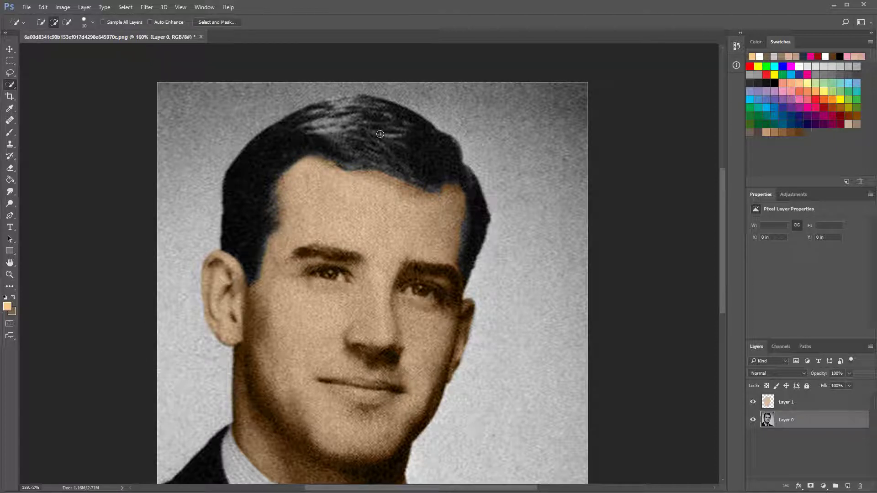
{"action": "mouse_move", "coordinate": [293, 132]}
{"action": "left_mouse_down"}
{"action": "mouse_move", "coordinate": [252, 173]}
{"action": "mouse_move", "coordinate": [244, 202]}
{"action": "mouse_move", "coordinate": [384, 132]}
{"action": "mouse_move", "coordinate": [481, 196]}
{"action": "mouse_move", "coordinate": [473, 279]}
{"action": "left_mouse_up"}
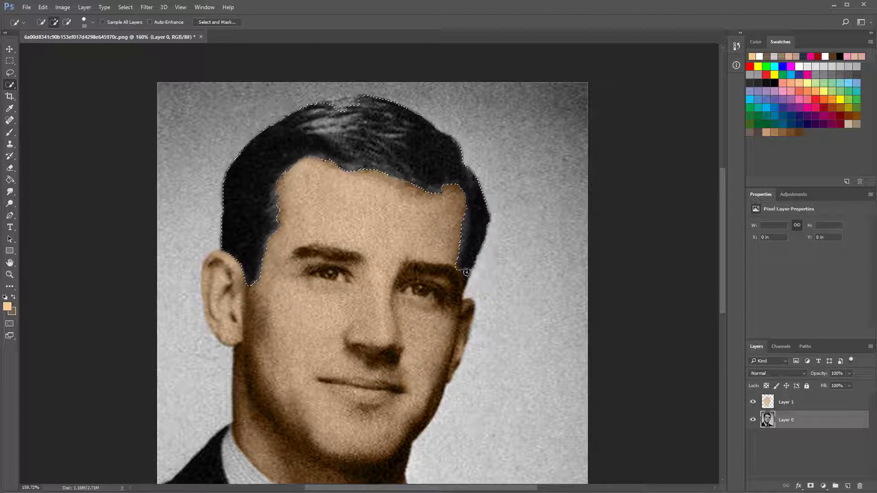
Step: Subtract the skin at the far temple from the hair selection and add the missing highlighted hair at the crown
{"action": "scroll", "coordinate": [494, 278], "scroll_direction": "up", "scroll_amount": 4}
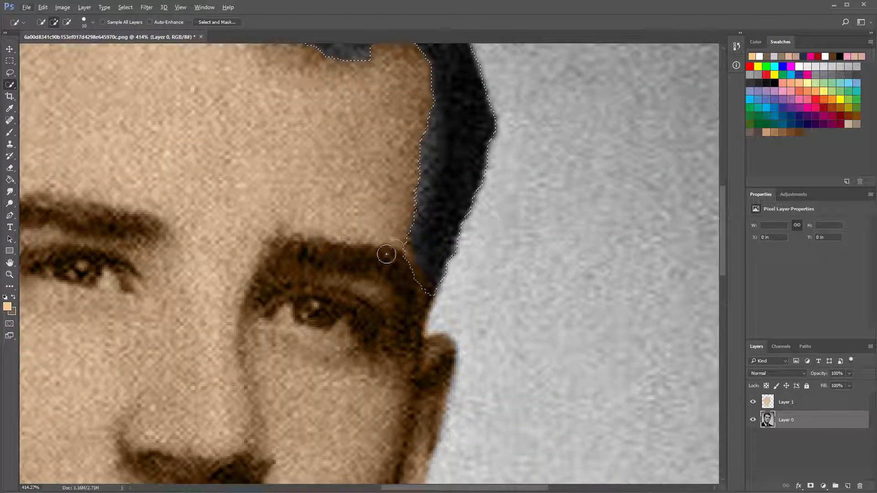
{"action": "left_click_drag", "start_coordinate": [400, 274], "coordinate": [419, 298]}
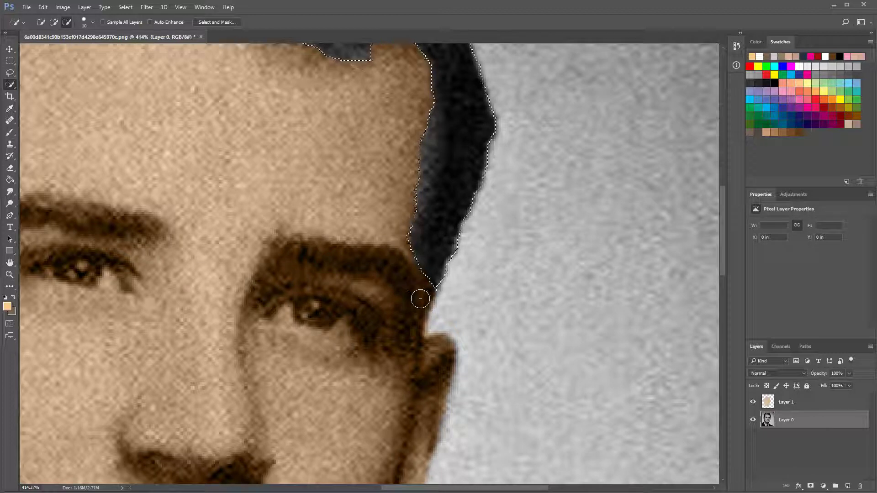
{"action": "scroll", "coordinate": [419, 298], "scroll_direction": "down", "scroll_amount": 3}
{"action": "scroll", "coordinate": [391, 89], "scroll_direction": "down", "scroll_amount": 2}
{"action": "scroll", "coordinate": [388, 91], "scroll_direction": "up", "scroll_amount": 4}
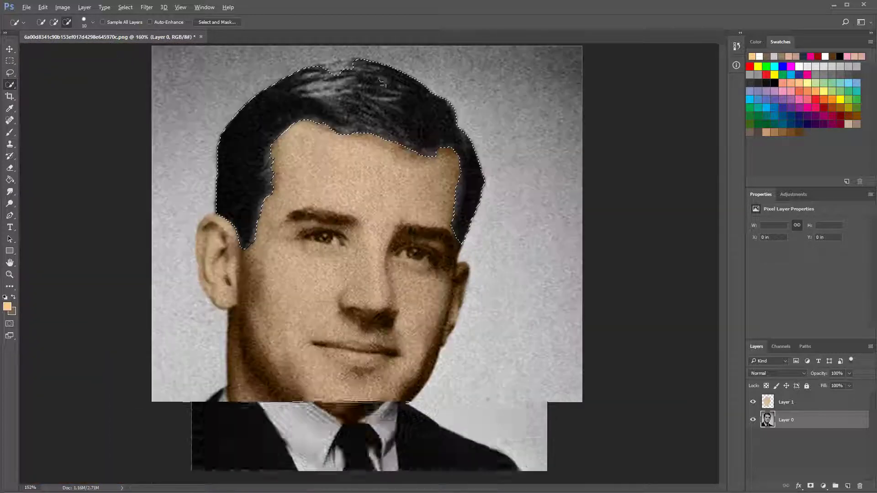
{"action": "scroll", "coordinate": [303, 85], "scroll_direction": "down", "scroll_amount": 3}
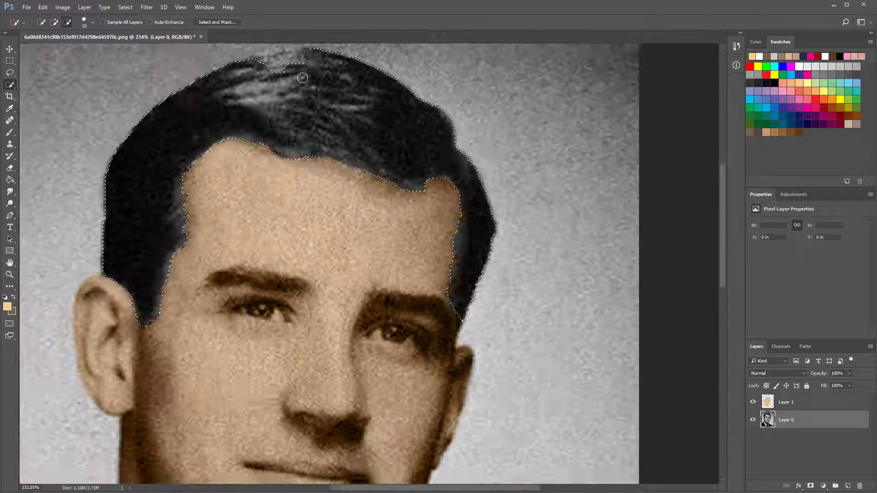
{"action": "scroll", "coordinate": [302, 134], "scroll_direction": "up", "scroll_amount": 2}
{"action": "left_click_drag", "start_coordinate": [302, 133], "coordinate": [269, 144]}
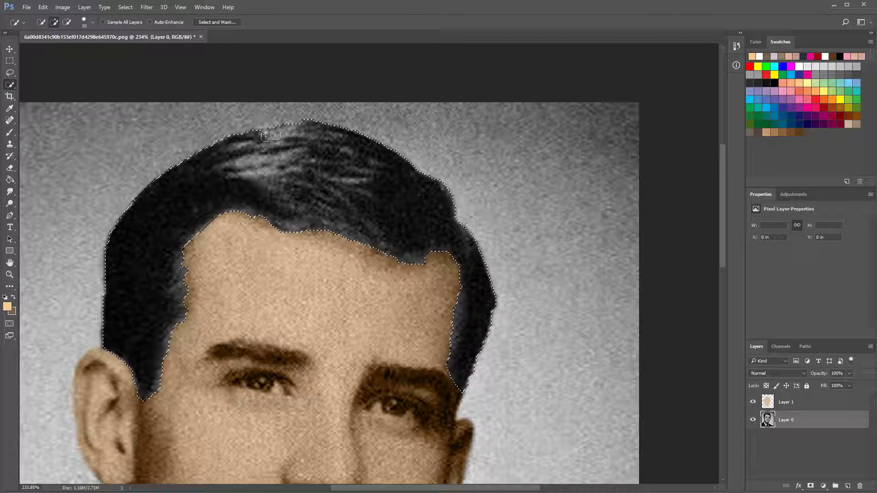
{"action": "key", "text": "alt"}
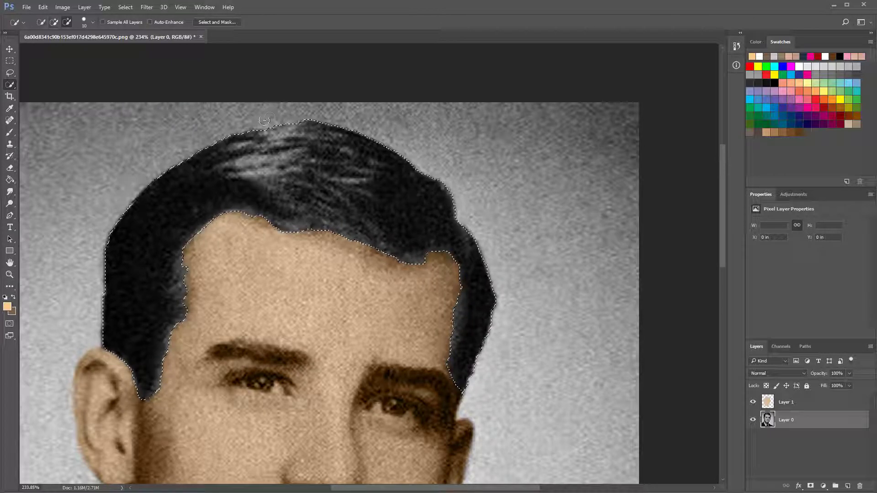
Step: Add both eyebrows to the hair selection
{"action": "scroll", "coordinate": [330, 311], "scroll_direction": "down", "scroll_amount": 3}
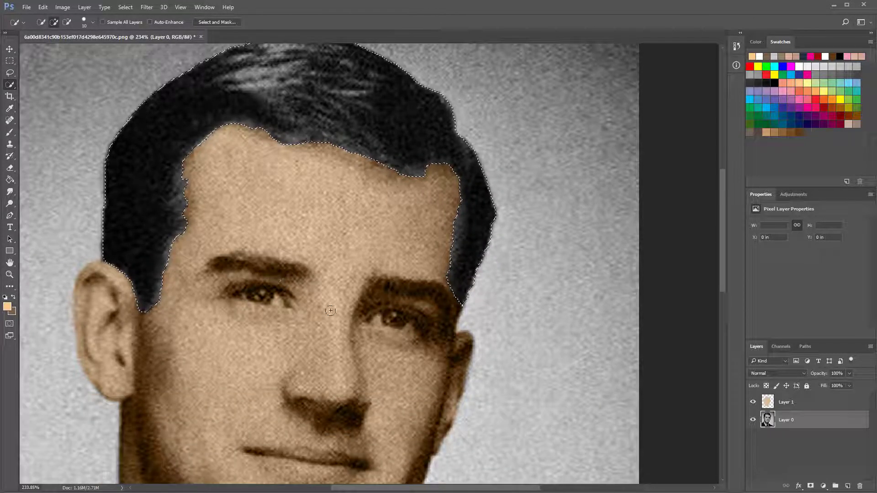
{"action": "scroll", "coordinate": [330, 311], "scroll_direction": "up", "scroll_amount": 3}
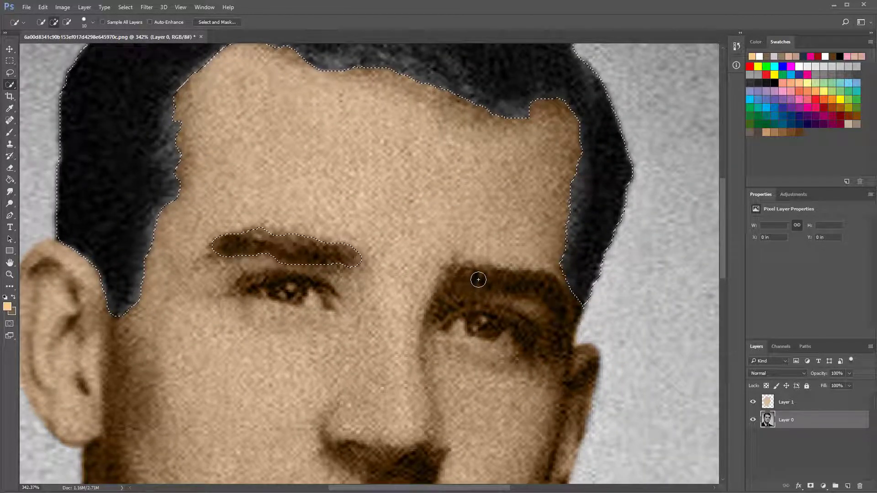
{"action": "left_click_drag", "start_coordinate": [456, 276], "coordinate": [475, 276]}
{"action": "mouse_move", "coordinate": [533, 282]}
{"action": "left_mouse_down"}
{"action": "mouse_move", "coordinate": [566, 307]}
{"action": "mouse_move", "coordinate": [521, 348]}
{"action": "left_mouse_up"}
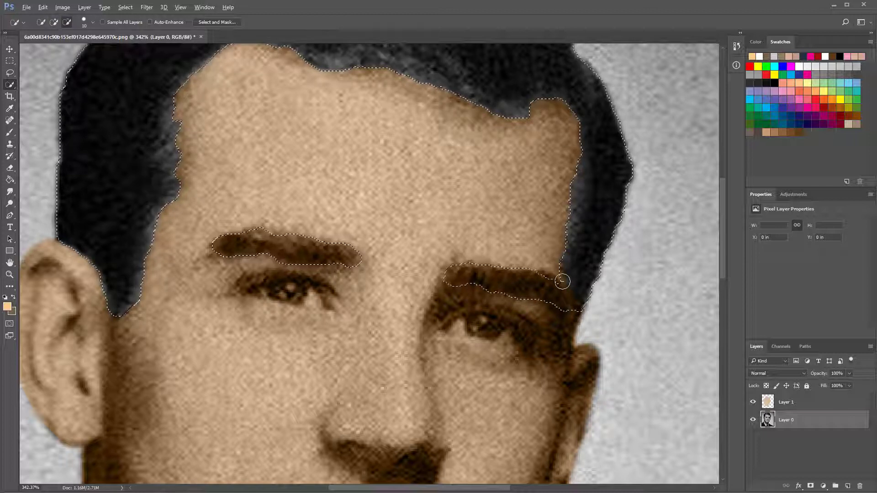
Step: Set the selection brush to 1 px and subtract the skin between the far eyebrow and the hair
{"action": "left_click", "coordinate": [93, 22]}
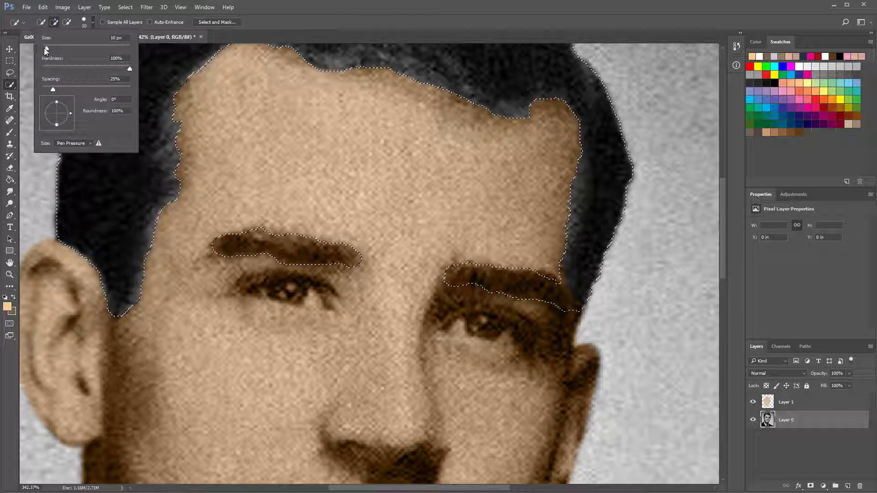
{"action": "left_click_drag", "start_coordinate": [40, 45], "coordinate": [38, 48]}
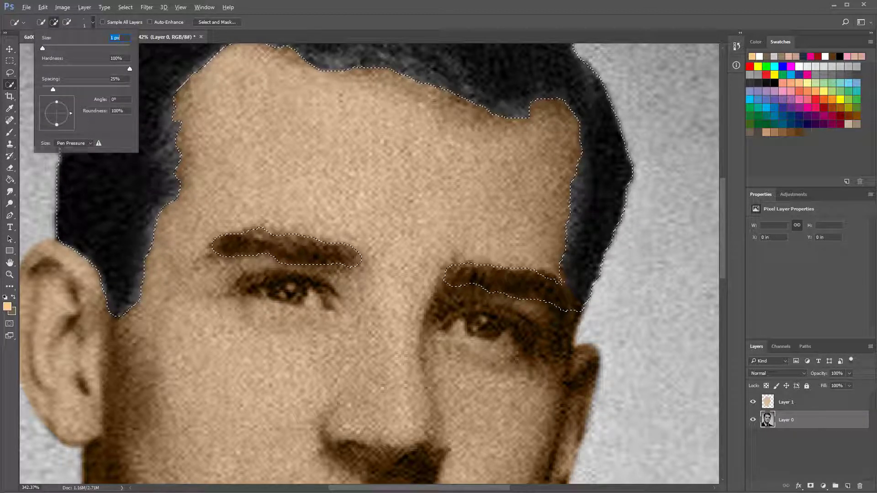
{"action": "left_click_drag", "start_coordinate": [560, 277], "coordinate": [575, 298]}
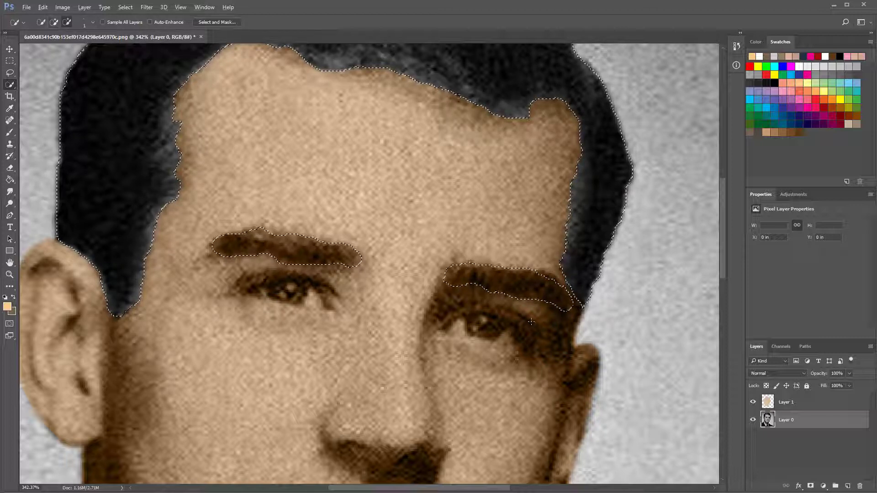
Step: Create a new layer above the skin layer and fill the hair and eyebrow selection with a dark brown swatch using the Paint Bucket tool
{"action": "scroll", "coordinate": [578, 305], "scroll_direction": "down", "scroll_amount": 2}
{"action": "left_click", "coordinate": [849, 486]}
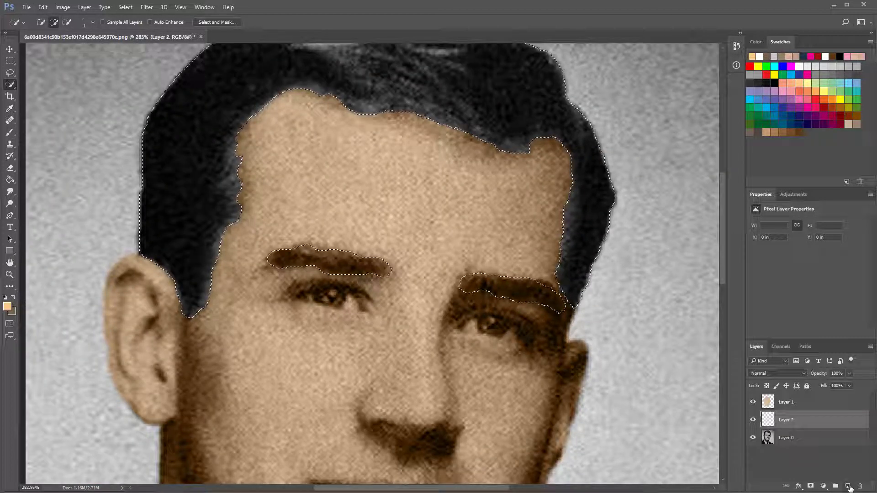
{"action": "left_click_drag", "start_coordinate": [788, 426], "coordinate": [813, 398]}
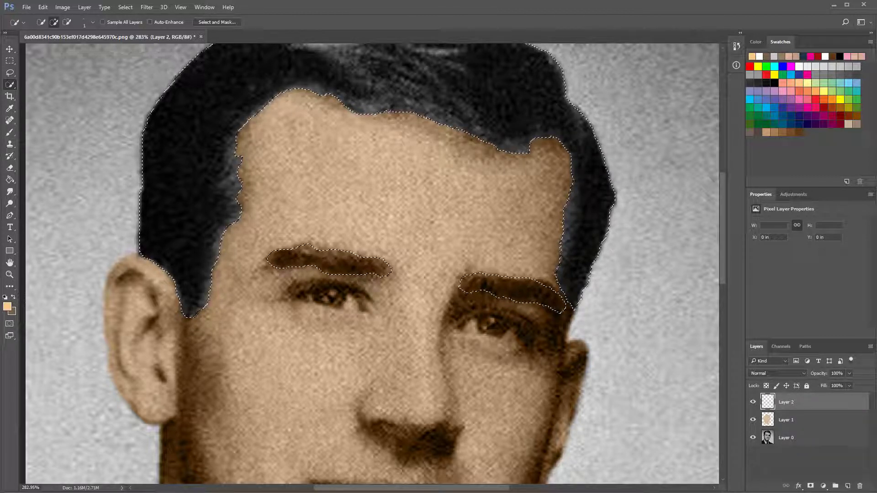
{"action": "left_click", "coordinate": [10, 180]}
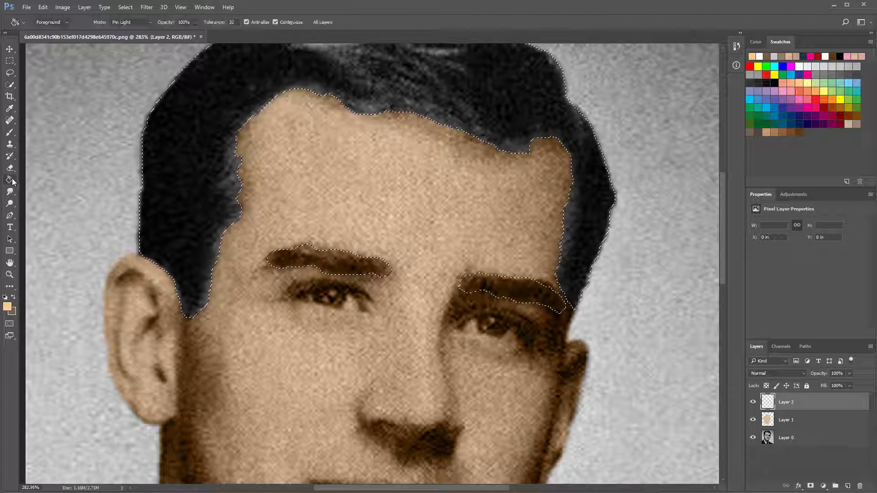
{"action": "left_click", "coordinate": [800, 132]}
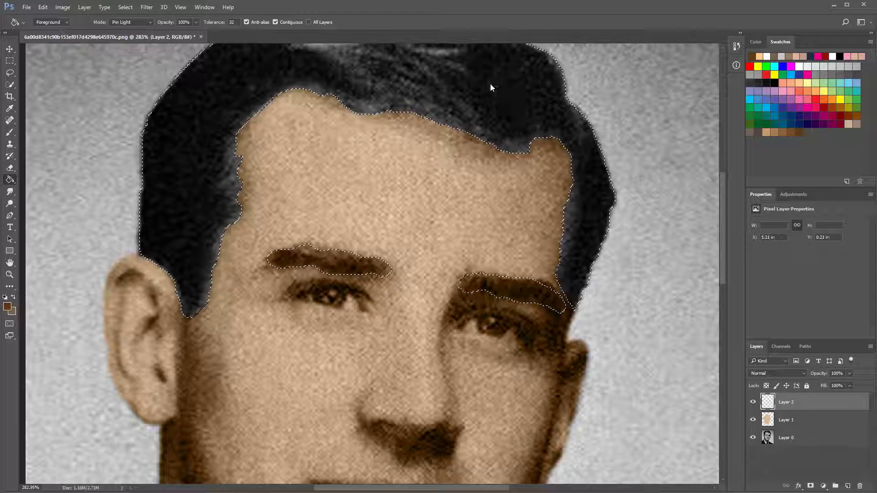
{"action": "left_click", "coordinate": [489, 83]}
Step: Set the hair layer's blend mode to Color and clear the selection
{"action": "left_click", "coordinate": [803, 373]}
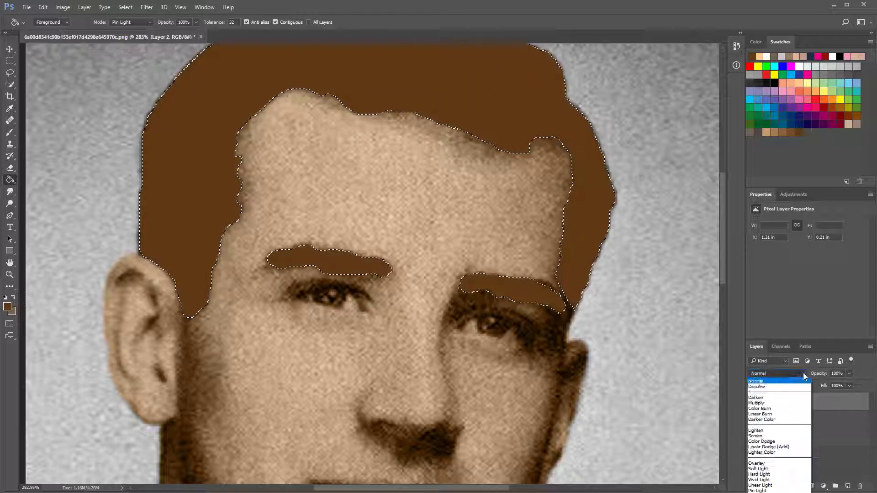
{"action": "left_click", "coordinate": [759, 492]}
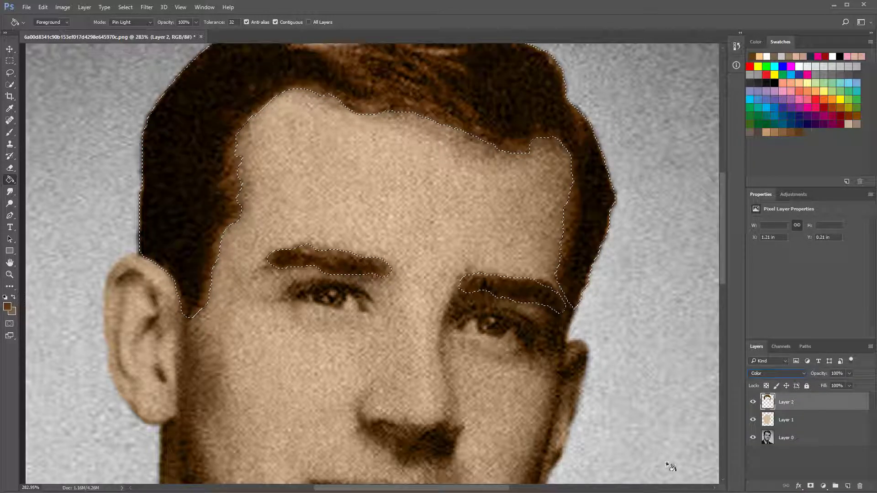
{"action": "key", "text": "alt"}
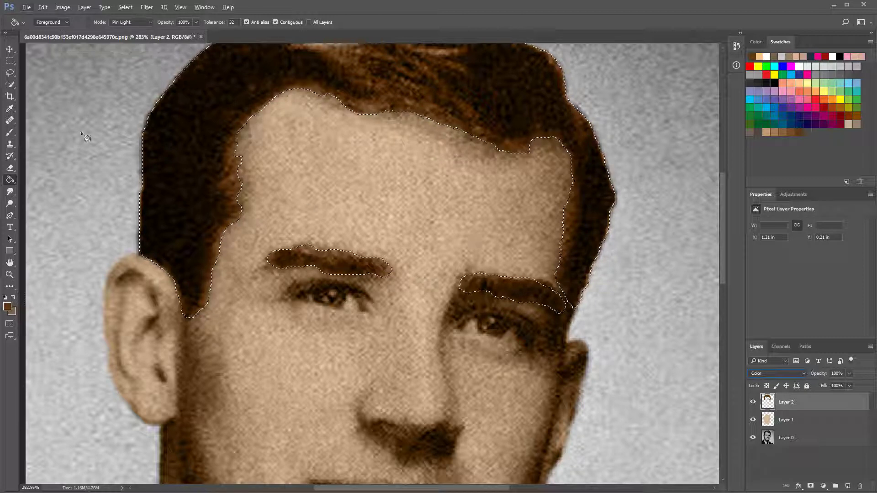
{"action": "left_click", "coordinate": [10, 61]}
{"action": "scroll", "coordinate": [309, 199], "scroll_direction": "down", "scroll_amount": 5}
{"action": "key", "text": "ctrl+d"}
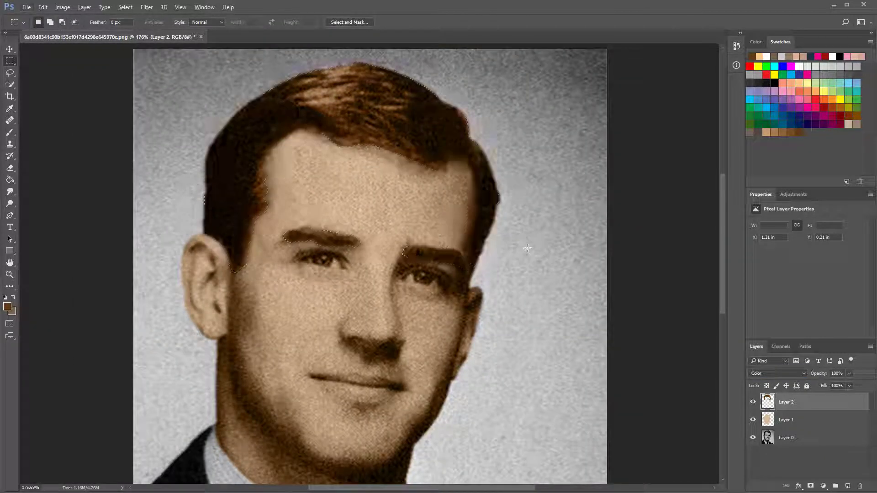
Step: Reduce the saturation of the hair layer with a Hue/Saturation adjustment so the brown looks more natural
{"action": "scroll", "coordinate": [368, 133], "scroll_direction": "down", "scroll_amount": 3}
{"action": "scroll", "coordinate": [337, 82], "scroll_direction": "up", "scroll_amount": 2}
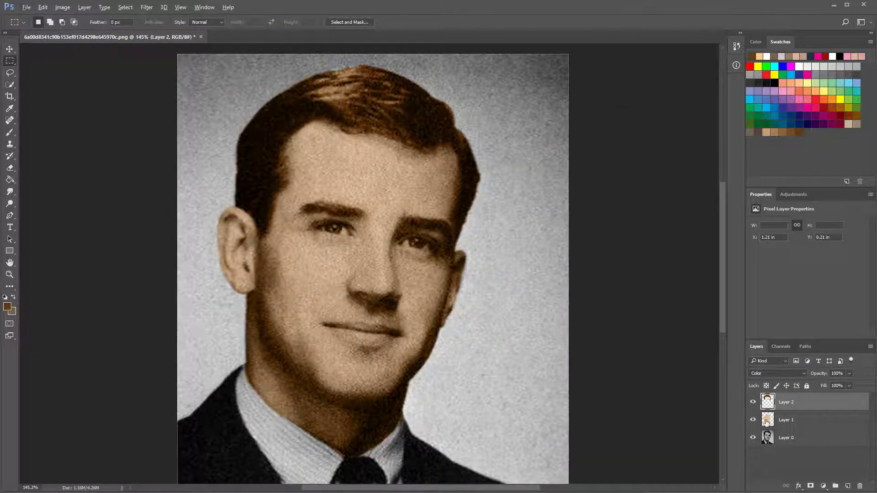
{"action": "left_click", "coordinate": [754, 403]}
{"action": "left_click", "coordinate": [753, 402]}
{"action": "left_click", "coordinate": [62, 6]}
{"action": "mouse_move", "coordinate": [110, 30]}
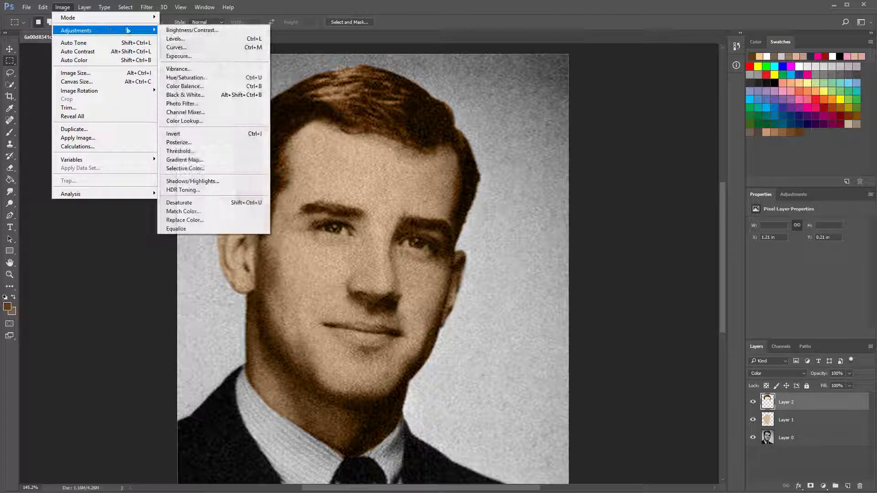
{"action": "left_click", "coordinate": [208, 78]}
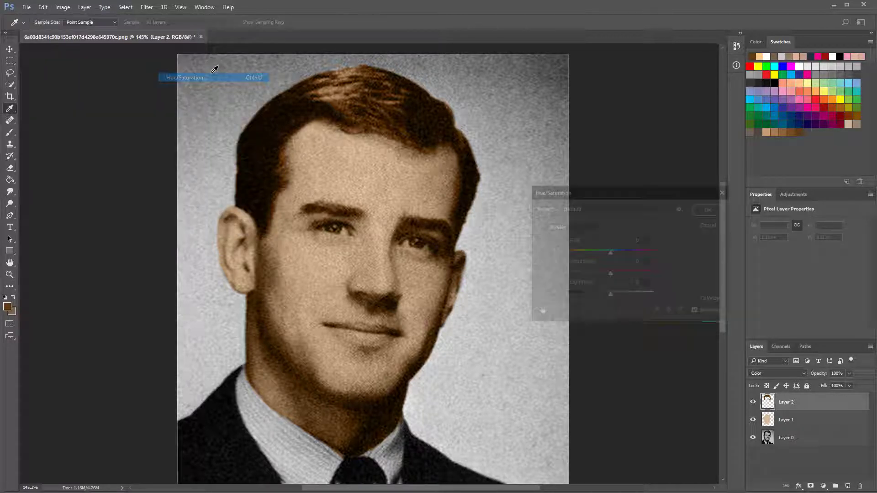
{"action": "left_click", "coordinate": [704, 300]}
{"action": "left_click", "coordinate": [713, 209]}
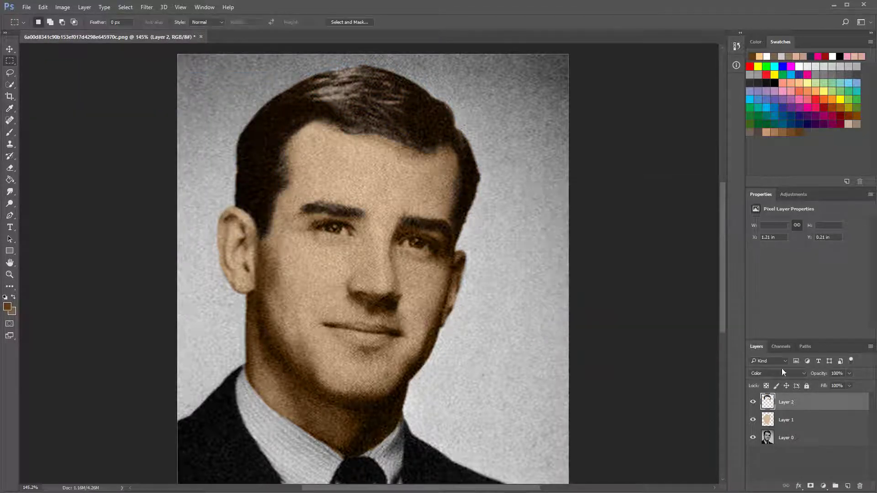
Step: On the original photo layer, select the larger shirt collar area beside the tie with the Quick Selection tool
{"action": "scroll", "coordinate": [451, 343], "scroll_direction": "down", "scroll_amount": 3}
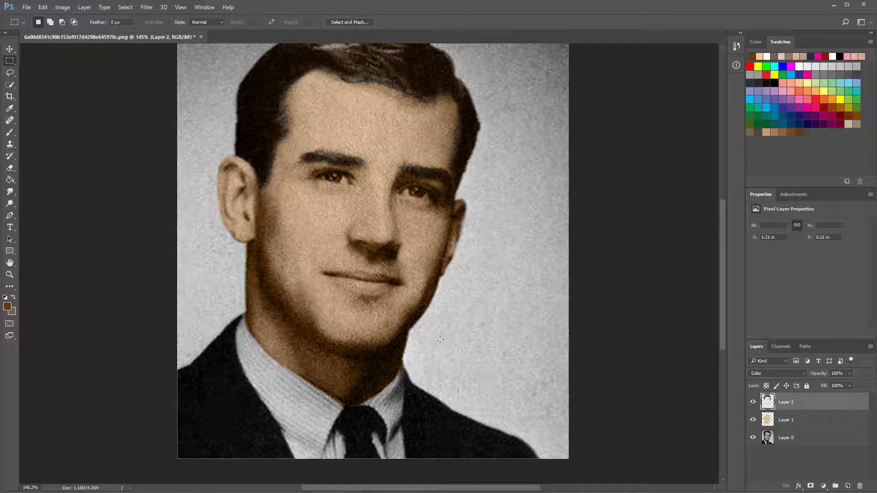
{"action": "scroll", "coordinate": [397, 270], "scroll_direction": "down", "scroll_amount": 3}
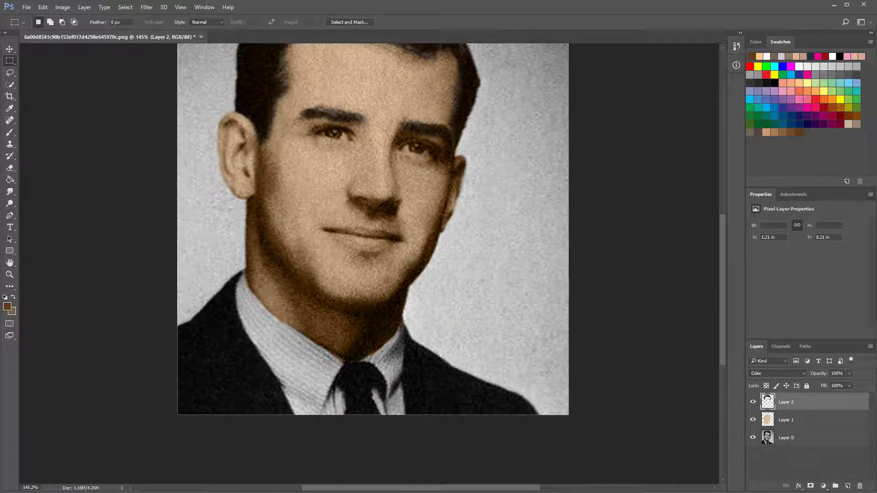
{"action": "scroll", "coordinate": [326, 425], "scroll_direction": "up", "scroll_amount": 2}
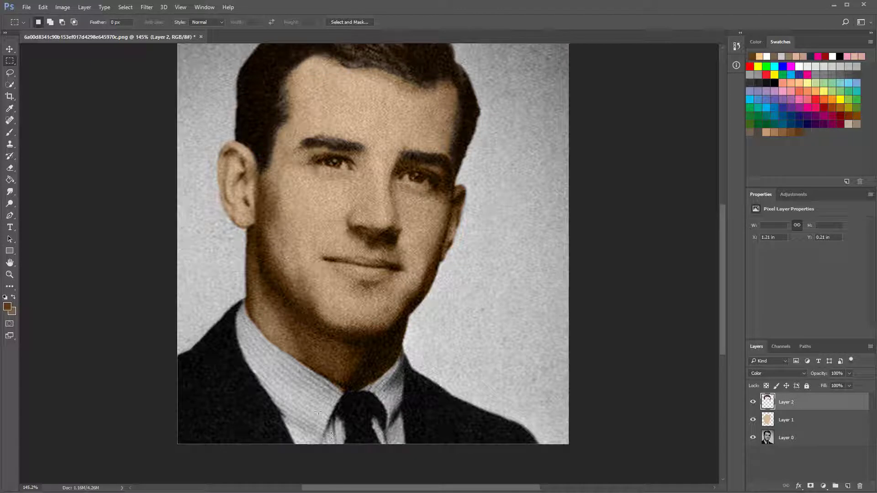
{"action": "scroll", "coordinate": [315, 416], "scroll_direction": "down", "scroll_amount": 1}
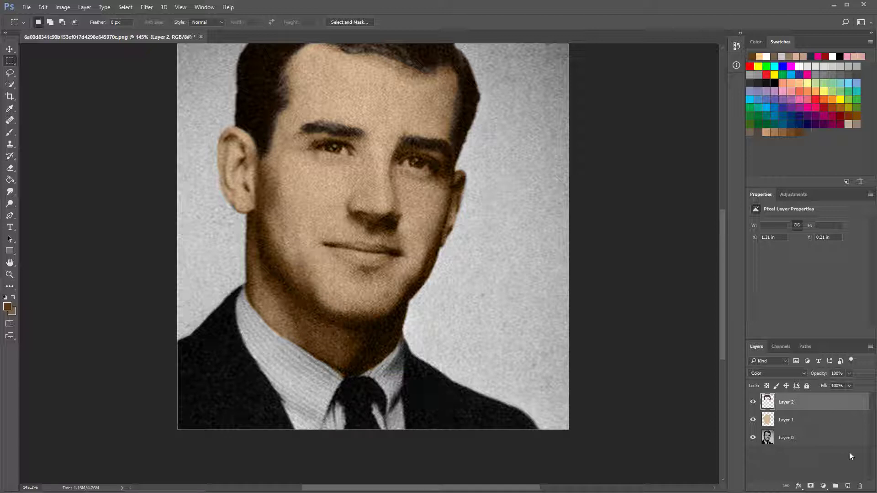
{"action": "left_click", "coordinate": [791, 440]}
{"action": "scroll", "coordinate": [143, 131], "scroll_direction": "up", "scroll_amount": 1}
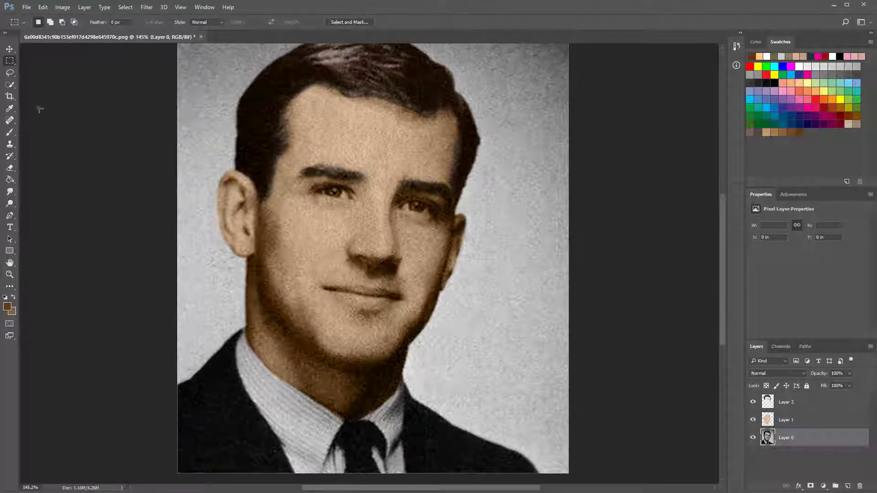
{"action": "left_click", "coordinate": [10, 85]}
{"action": "scroll", "coordinate": [284, 441], "scroll_direction": "up", "scroll_amount": 3}
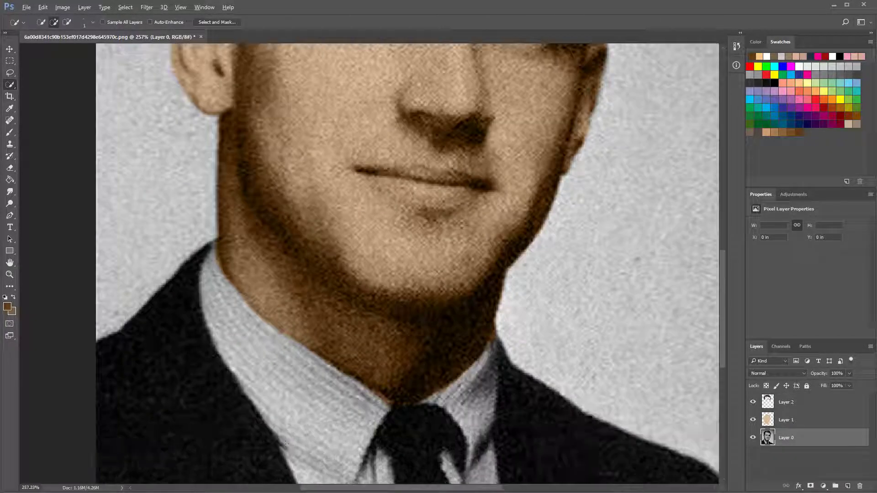
{"action": "left_click_drag", "start_coordinate": [230, 322], "coordinate": [271, 371]}
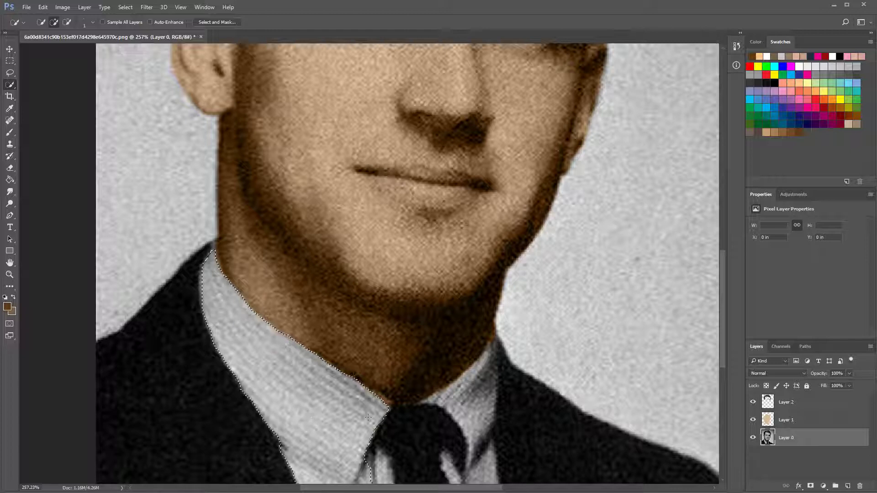
Step: Add the far collar and the shirt area below it, on the other side of the tie, to the selection
{"action": "mouse_move", "coordinate": [481, 376]}
{"action": "left_mouse_down"}
{"action": "mouse_move", "coordinate": [475, 452]}
{"action": "mouse_move", "coordinate": [482, 471]}
{"action": "left_mouse_up"}
{"action": "scroll", "coordinate": [483, 466], "scroll_direction": "down", "scroll_amount": 3}
{"action": "left_click_drag", "start_coordinate": [480, 413], "coordinate": [483, 430]}
{"action": "left_click_drag", "start_coordinate": [491, 305], "coordinate": [492, 291]}
{"action": "scroll", "coordinate": [492, 310], "scroll_direction": "down", "scroll_amount": 3}
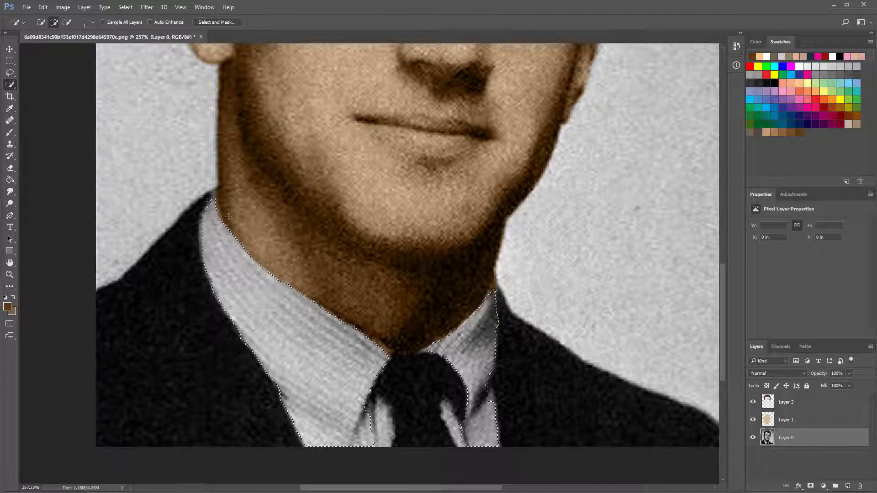
Step: Extend the selection to the upper tip of the near collar and subtract the excess where it meets the neck
{"action": "scroll", "coordinate": [212, 226], "scroll_direction": "up", "scroll_amount": 5}
{"action": "scroll", "coordinate": [212, 226], "scroll_direction": "up", "scroll_amount": 1}
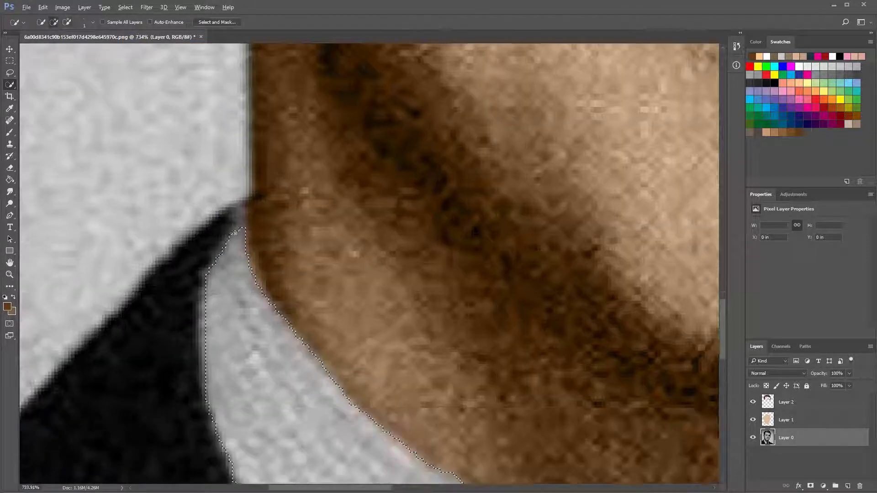
{"action": "left_click_drag", "start_coordinate": [238, 226], "coordinate": [252, 194]}
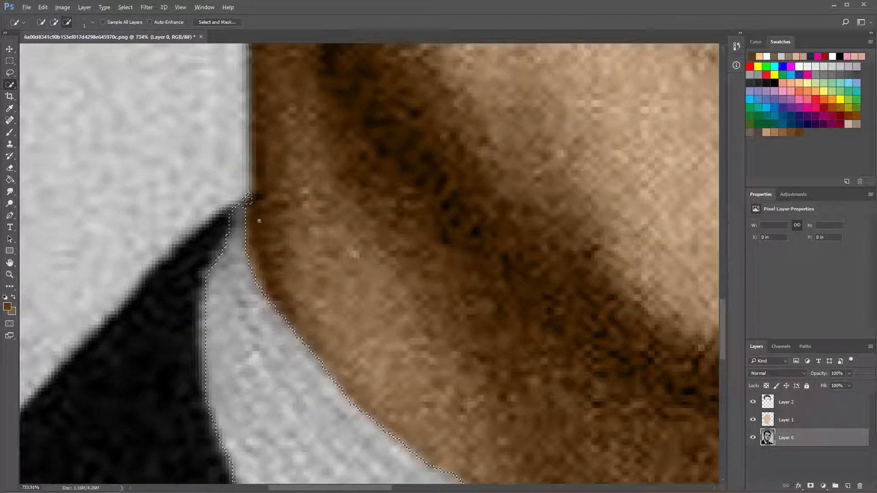
{"action": "left_click", "coordinate": [251, 198], "text": "alt"}
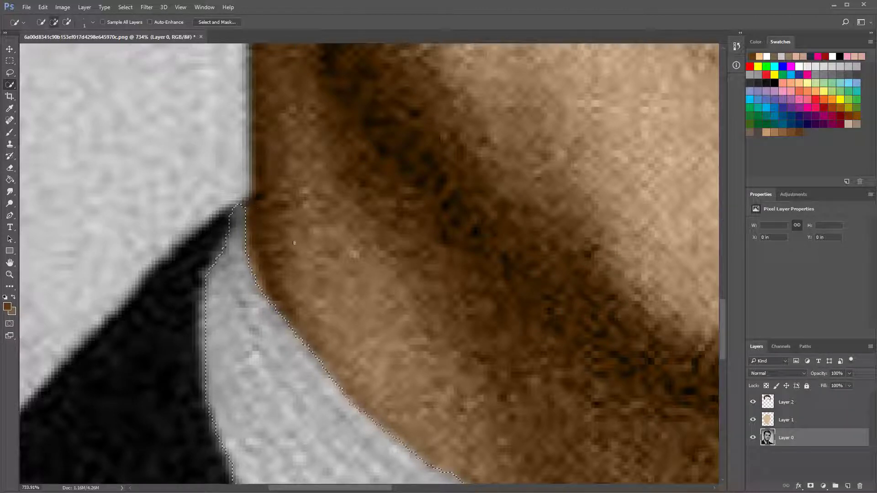
Step: Add the small shirt areas on both sides of the tie below the knot to the selection
{"action": "scroll", "coordinate": [294, 242], "scroll_direction": "down", "scroll_amount": 3}
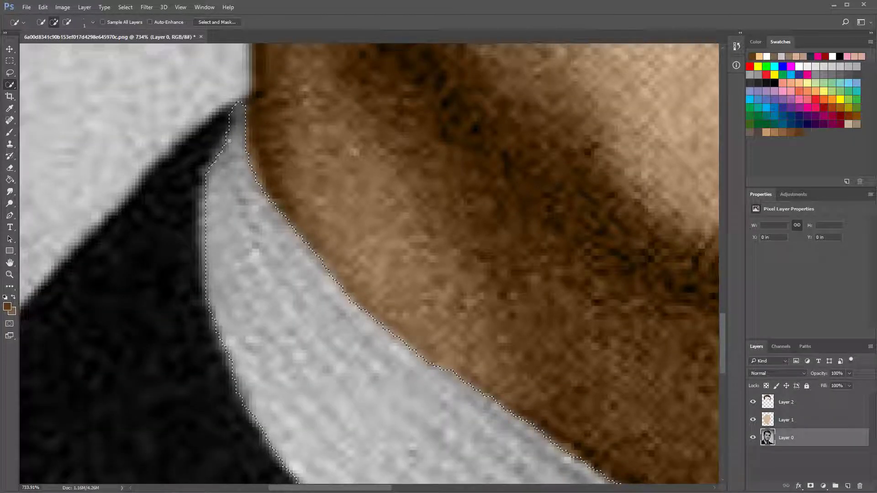
{"action": "scroll", "coordinate": [538, 392], "scroll_direction": "down", "scroll_amount": 3, "text": "alt"}
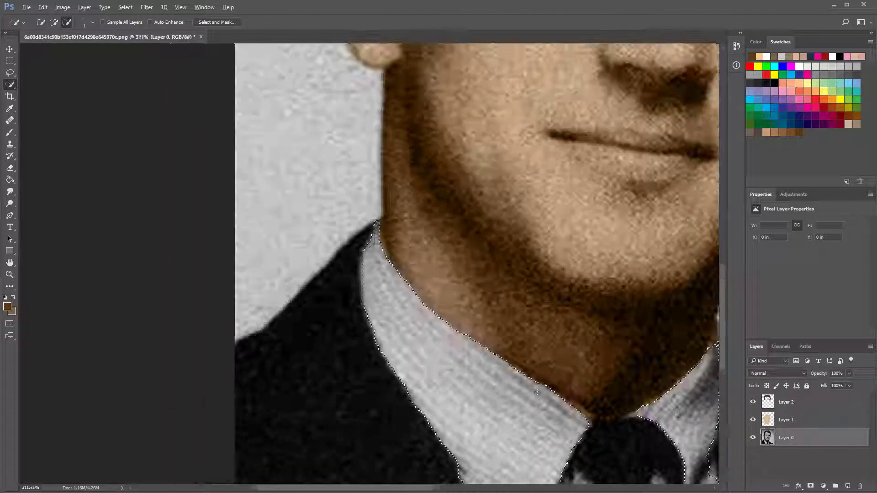
{"action": "scroll", "coordinate": [538, 392], "scroll_direction": "down", "scroll_amount": 3, "text": "alt"}
{"action": "scroll", "coordinate": [611, 450], "scroll_direction": "up", "scroll_amount": 5, "text": "alt"}
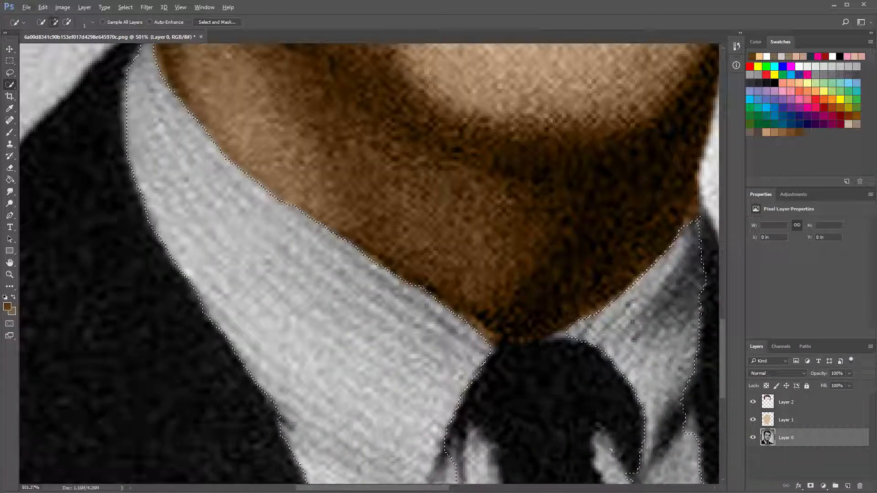
{"action": "scroll", "coordinate": [611, 451], "scroll_direction": "down", "scroll_amount": 3}
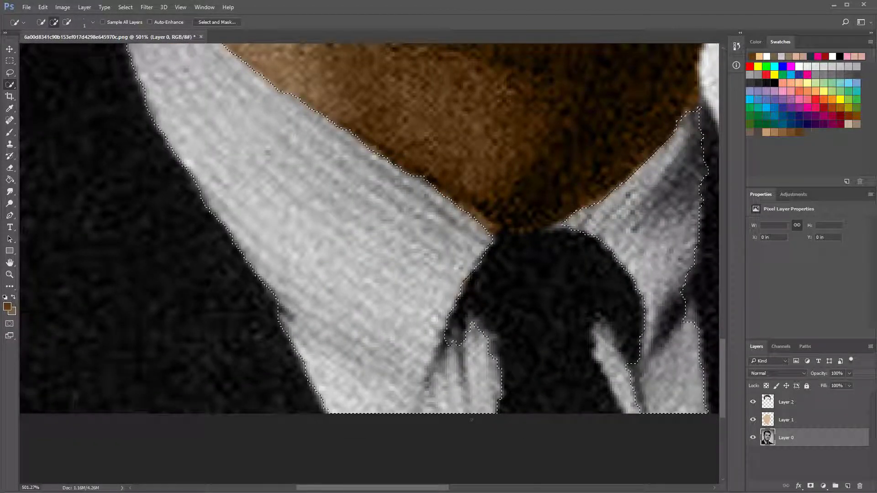
{"action": "left_click", "coordinate": [607, 357]}
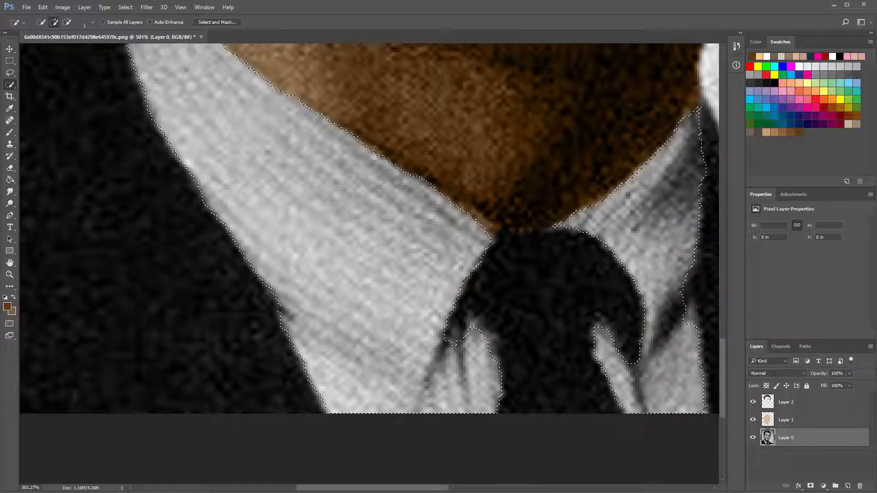
{"action": "scroll", "coordinate": [657, 178], "scroll_direction": "down", "scroll_amount": 2}
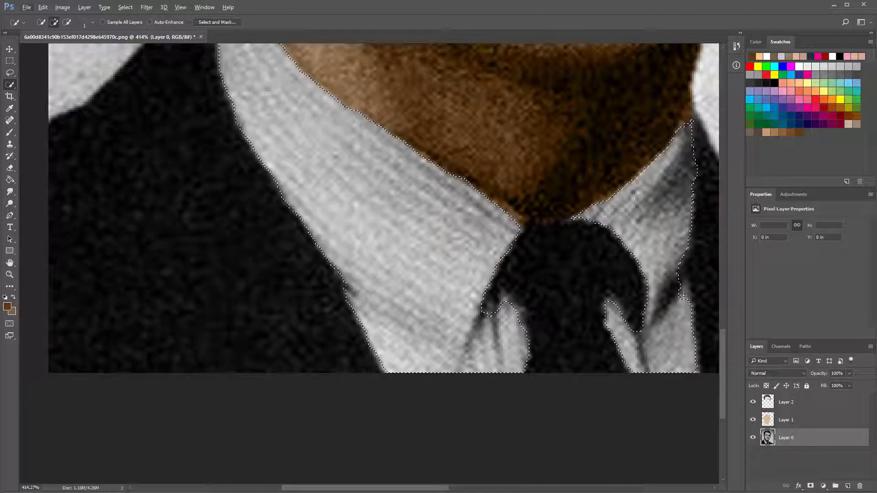
Step: Refine the far collar's selection so it reaches the collar's upper tip and includes the dark fold near the jacket
{"action": "mouse_move", "coordinate": [684, 296]}
{"action": "left_mouse_down"}
{"action": "mouse_move", "coordinate": [684, 277]}
{"action": "mouse_move", "coordinate": [670, 296]}
{"action": "left_mouse_up"}
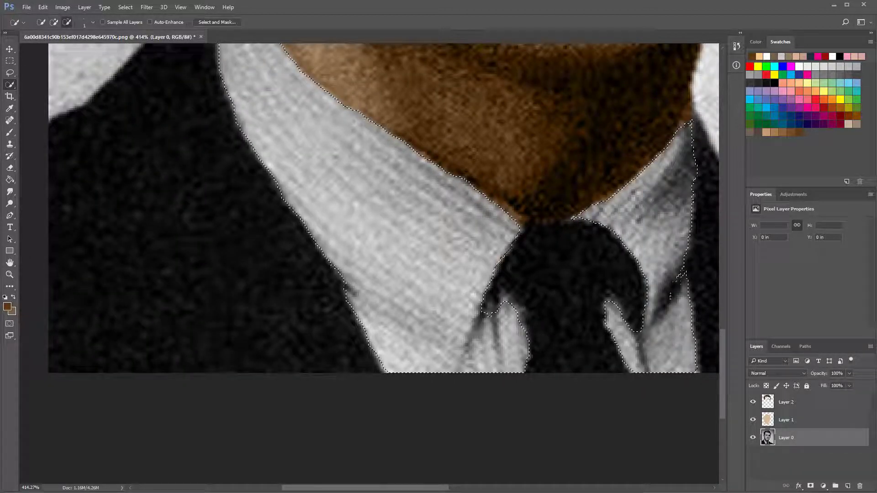
{"action": "scroll", "coordinate": [609, 319], "scroll_direction": "down", "scroll_amount": 6}
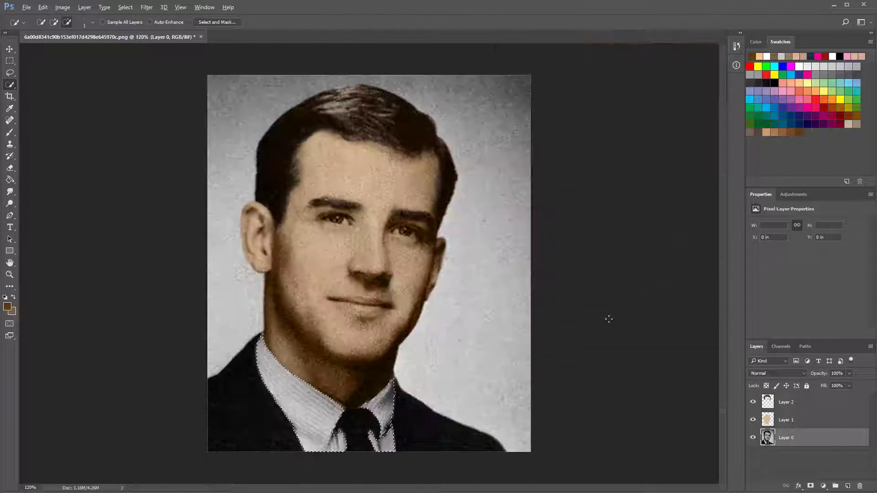
{"action": "scroll", "coordinate": [375, 438], "scroll_direction": "up", "scroll_amount": 7}
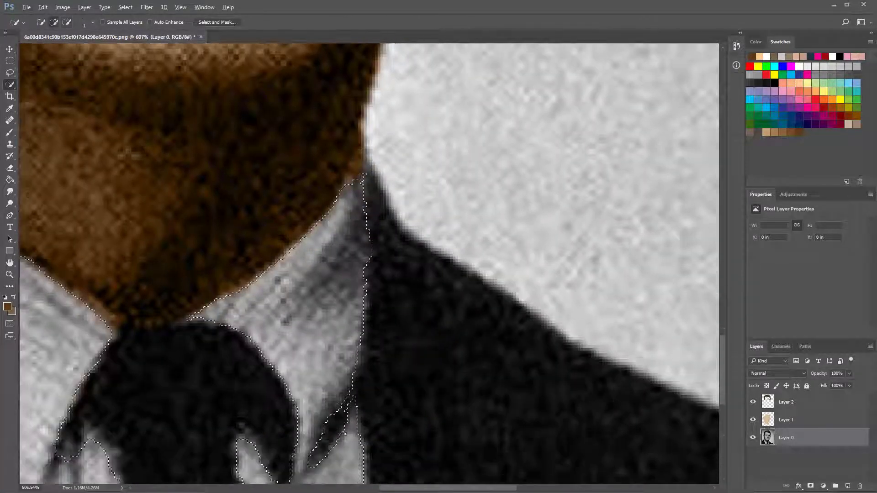
{"action": "scroll", "coordinate": [345, 433], "scroll_direction": "down", "scroll_amount": 3}
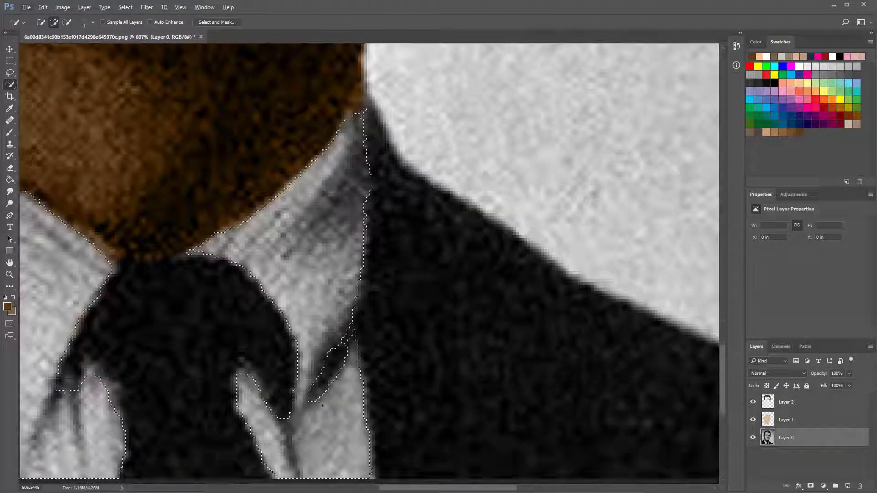
{"action": "left_click", "coordinate": [348, 335]}
{"action": "scroll", "coordinate": [559, 337], "scroll_direction": "down", "scroll_amount": 3}
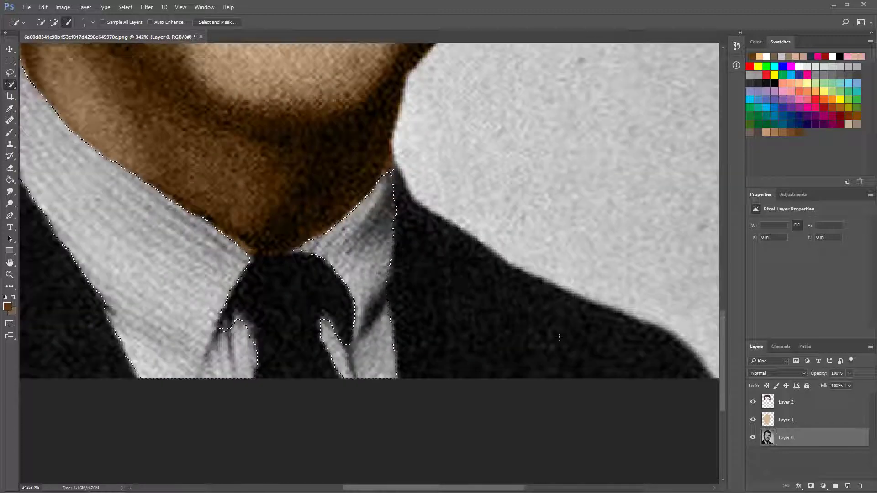
Step: Create a new layer above the hair layer and fill the shirt selection with a light blue swatch using the Paint Bucket tool
{"action": "left_click", "coordinate": [848, 486]}
{"action": "left_click_drag", "start_coordinate": [795, 420], "coordinate": [795, 400]}
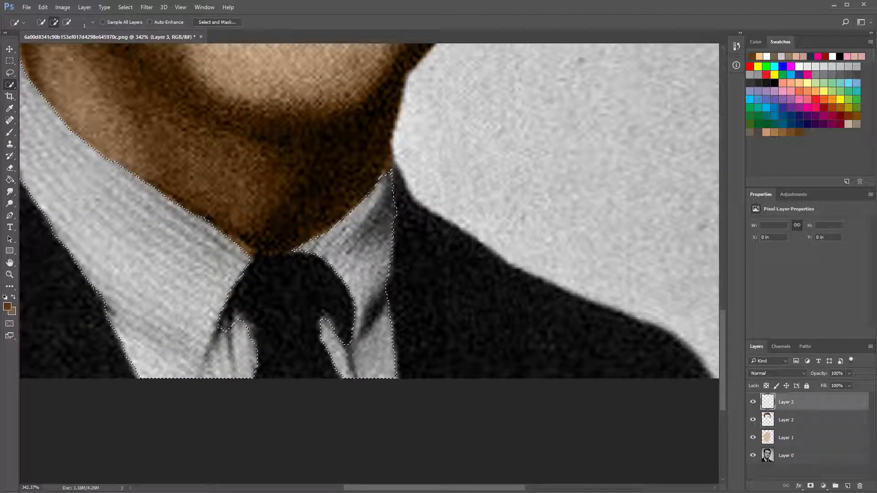
{"action": "left_click", "coordinate": [9, 182]}
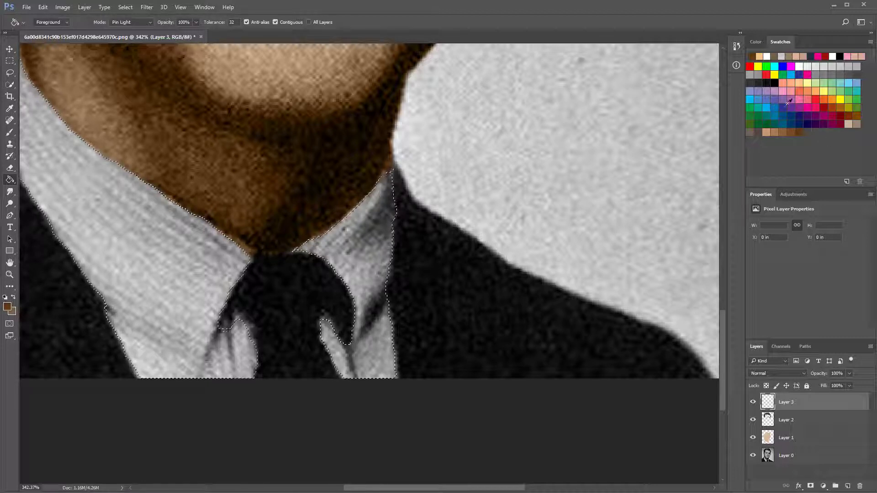
{"action": "left_click", "coordinate": [850, 82]}
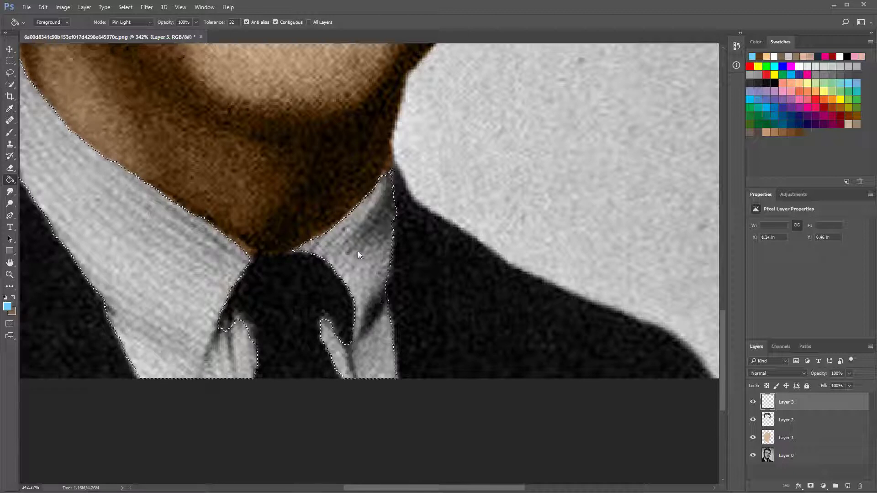
Step: Set the shirt layer's blend mode to Color and clear the selection
{"action": "left_click", "coordinate": [797, 375]}
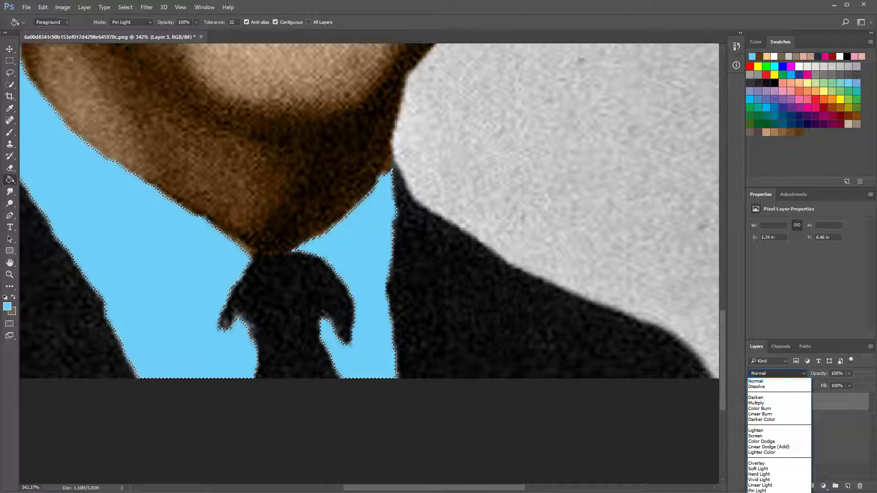
{"action": "left_click", "coordinate": [756, 492]}
{"action": "left_click", "coordinate": [11, 62]}
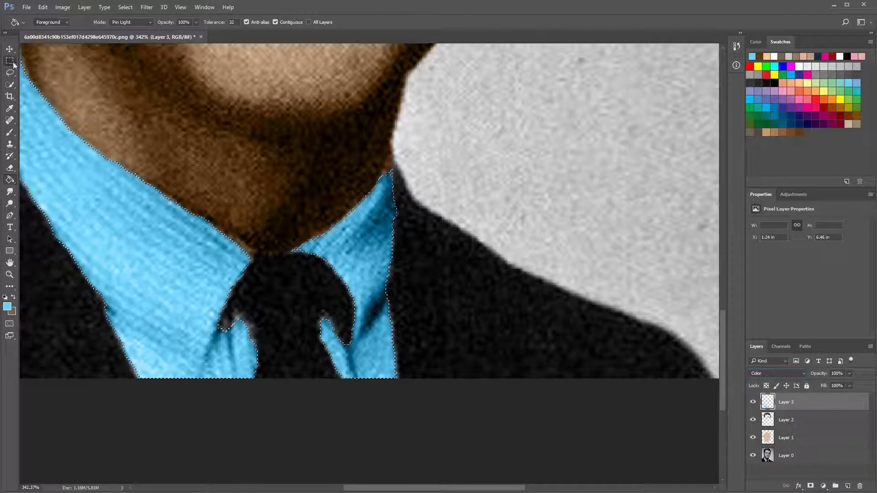
{"action": "scroll", "coordinate": [165, 149], "scroll_direction": "down", "scroll_amount": 2}
{"action": "scroll", "coordinate": [165, 150], "scroll_direction": "down", "scroll_amount": 14}
{"action": "scroll", "coordinate": [280, 436], "scroll_direction": "up", "scroll_amount": 6}
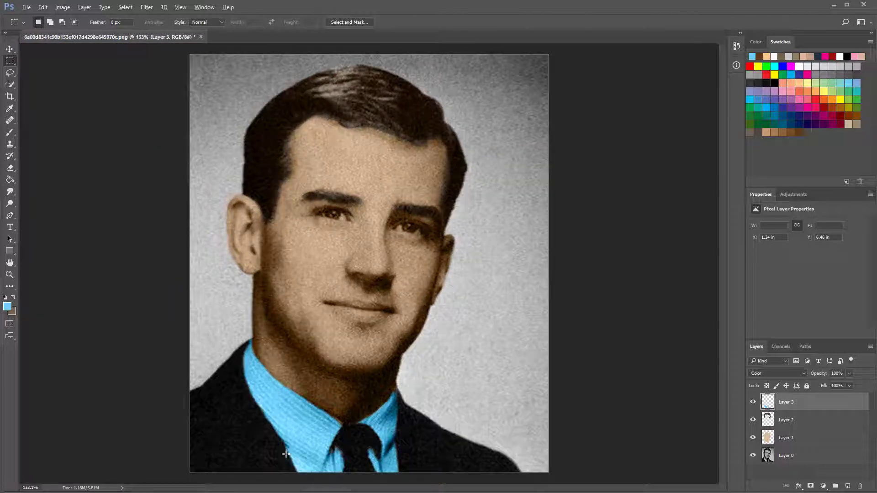
Step: Mute the shirt layer's bright blue with a Hue/Saturation adjustment using Colorize
{"action": "scroll", "coordinate": [286, 454], "scroll_direction": "up", "scroll_amount": 1}
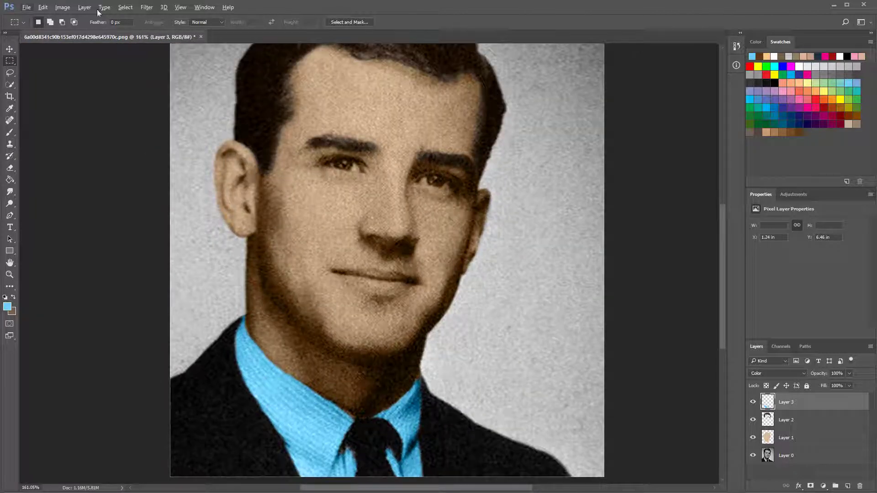
{"action": "left_click", "coordinate": [69, 8]}
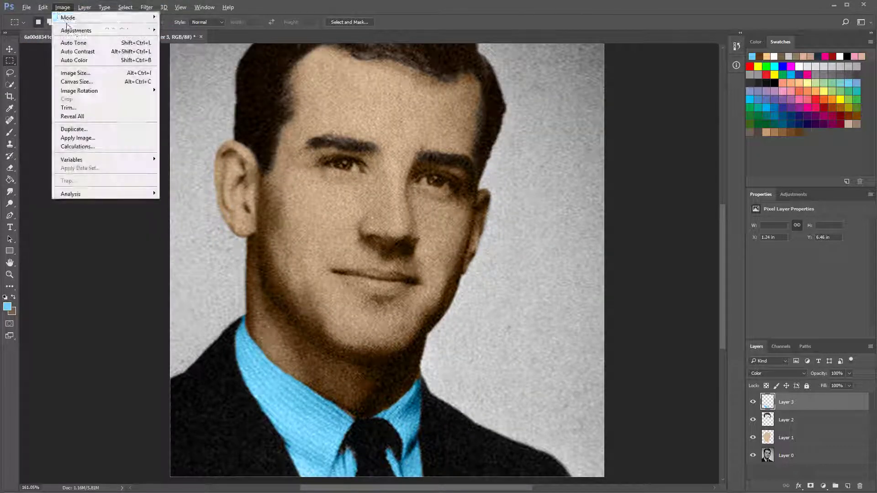
{"action": "mouse_move", "coordinate": [94, 36]}
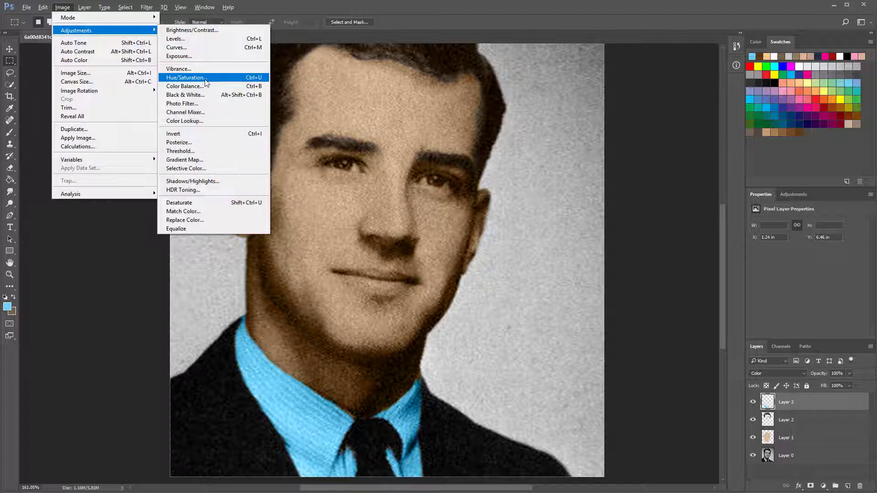
{"action": "left_click", "coordinate": [205, 83]}
{"action": "left_click", "coordinate": [709, 303]}
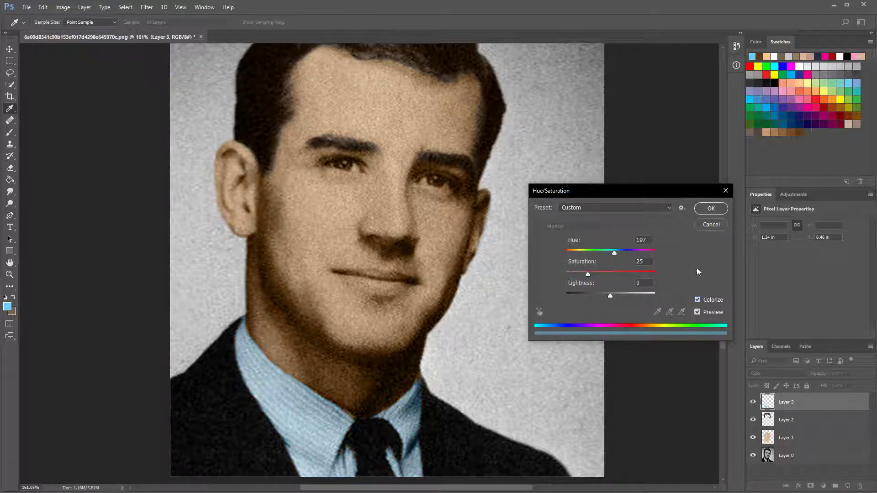
{"action": "left_click_drag", "start_coordinate": [611, 295], "coordinate": [584, 273]}
{"action": "left_click", "coordinate": [710, 208]}
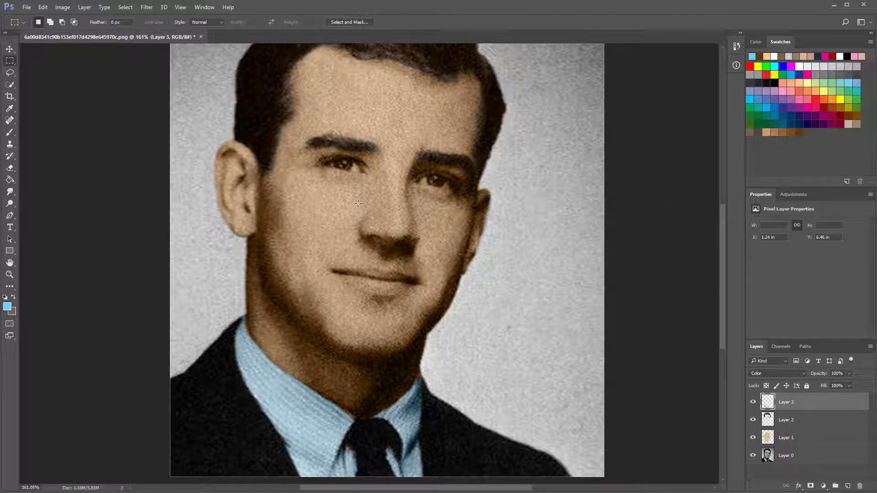
{"action": "scroll", "coordinate": [359, 206], "scroll_direction": "down", "scroll_amount": 5}
{"action": "scroll", "coordinate": [360, 239], "scroll_direction": "up", "scroll_amount": 3}
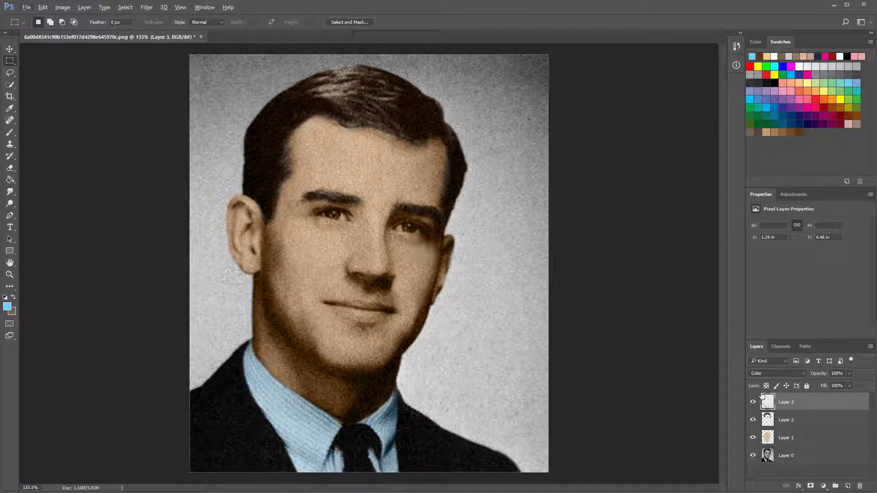
Step: Try Colorize in a Hue/Saturation adjustment on the skin layer, switch it off again and set the lightness to +18
{"action": "left_click", "coordinate": [804, 437]}
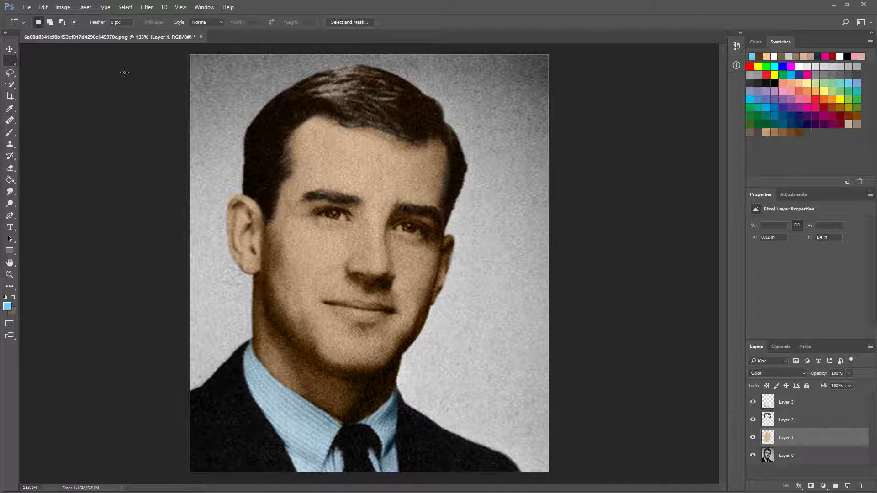
{"action": "left_click", "coordinate": [62, 7]}
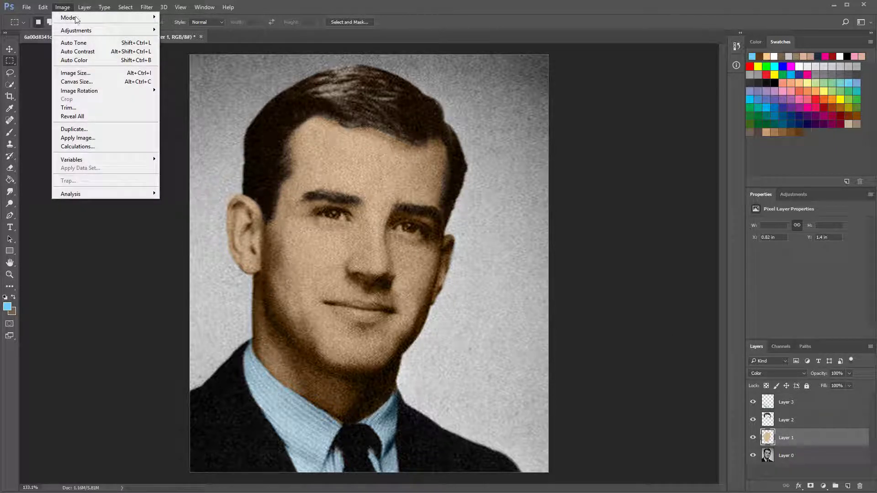
{"action": "mouse_move", "coordinate": [92, 31]}
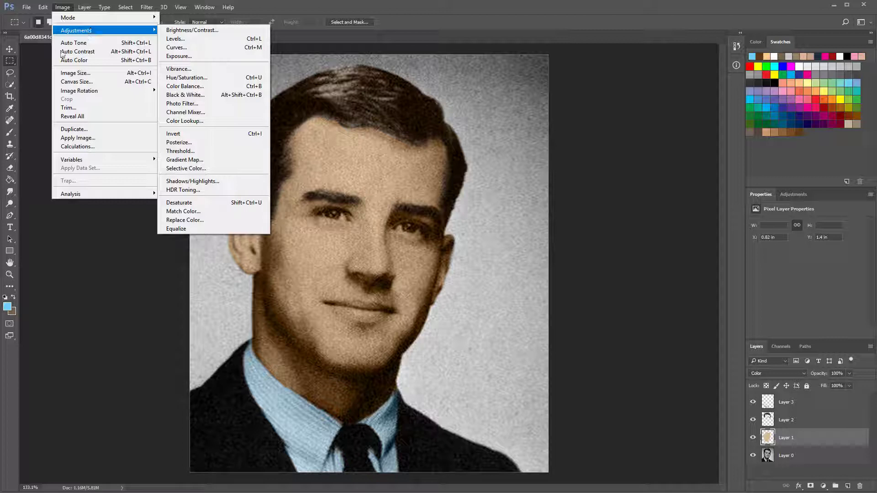
{"action": "left_click", "coordinate": [63, 7]}
{"action": "left_click", "coordinate": [62, 7]}
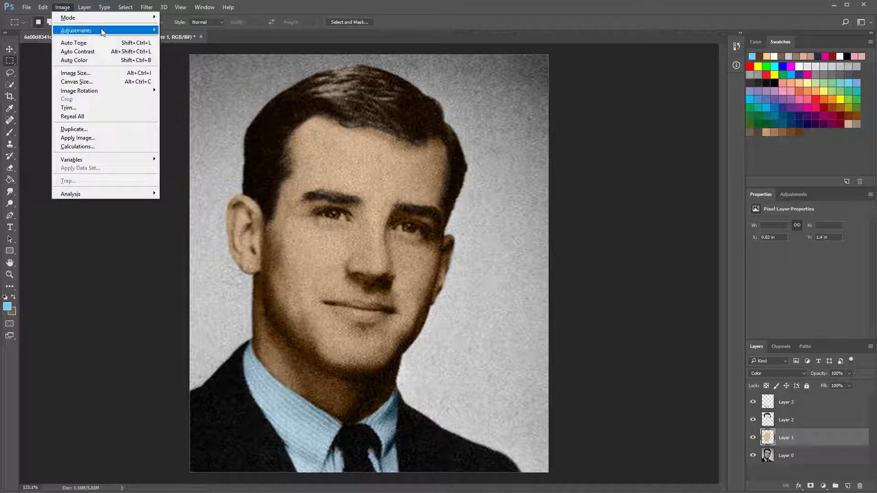
{"action": "mouse_move", "coordinate": [101, 31]}
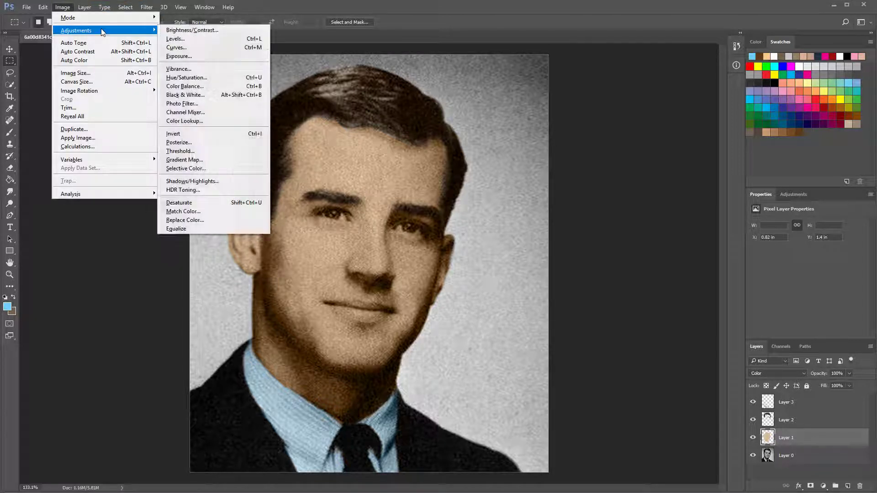
{"action": "left_click", "coordinate": [208, 81]}
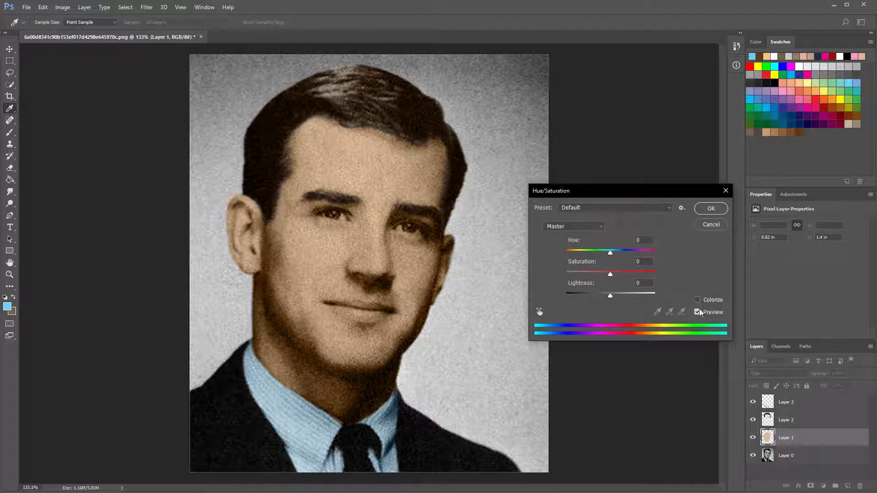
{"action": "left_click", "coordinate": [698, 300]}
{"action": "left_click", "coordinate": [698, 299]}
{"action": "left_click", "coordinate": [698, 300]}
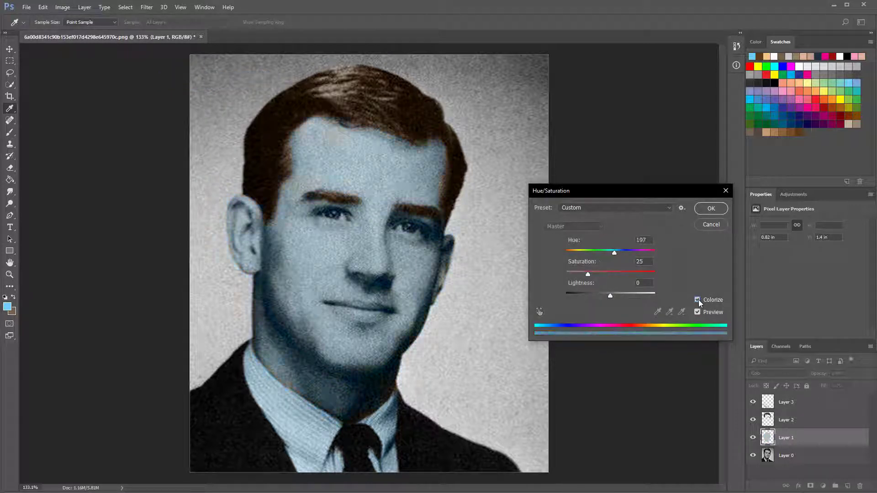
{"action": "left_click", "coordinate": [697, 300]}
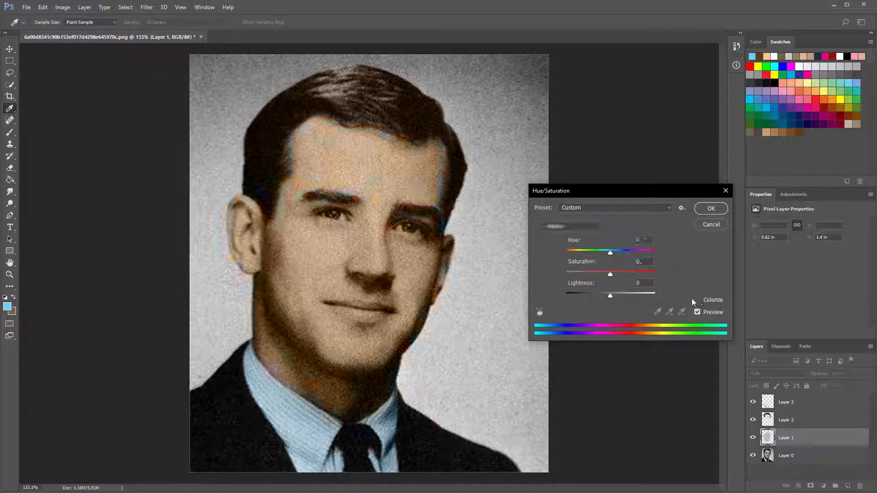
{"action": "left_click_drag", "start_coordinate": [614, 298], "coordinate": [619, 298]}
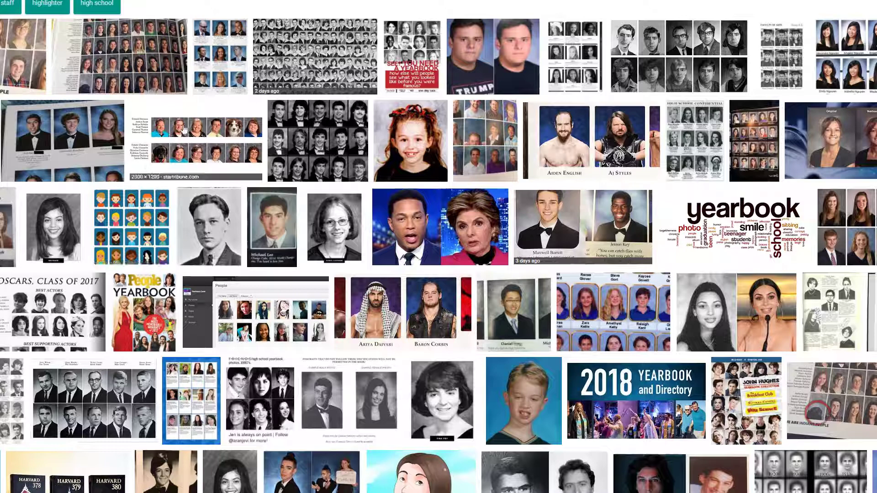
Step: Switch to the browser and find a color yearbook portrait in the image results to use as a skin-tone reference beside Photoshop
{"action": "left_click", "coordinate": [483, 66]}
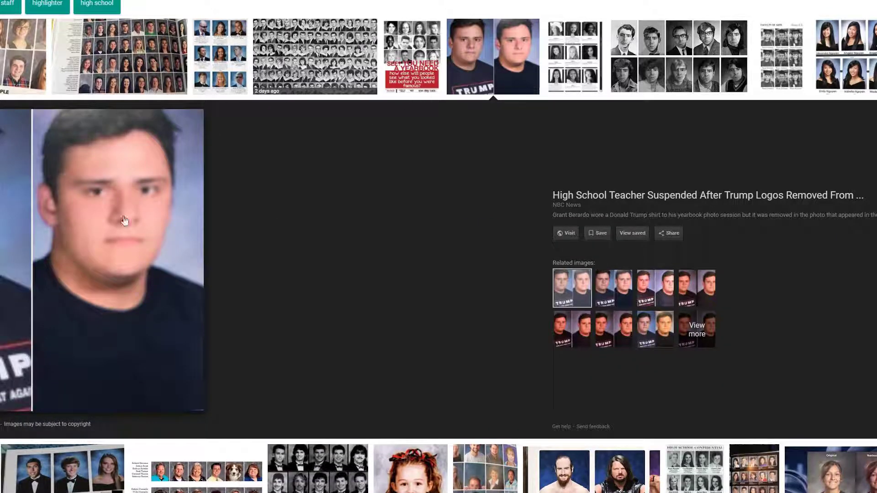
{"action": "left_click", "coordinate": [1, 57]}
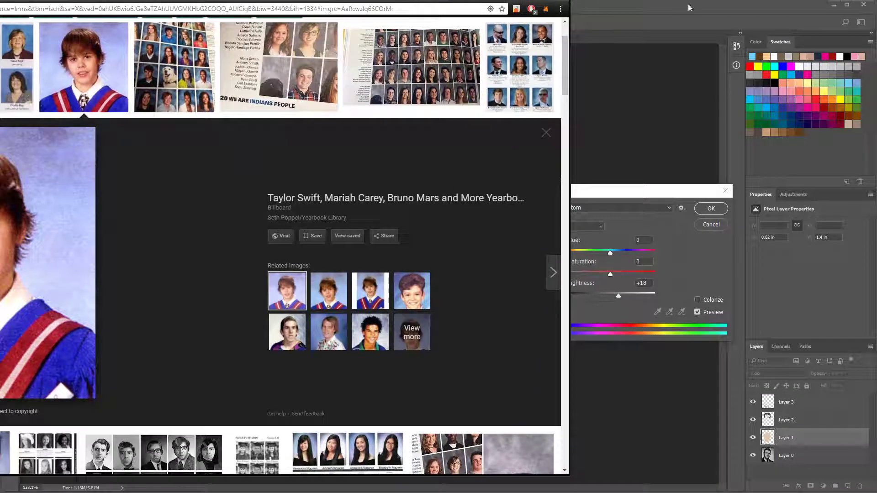
{"action": "left_click", "coordinate": [677, 18]}
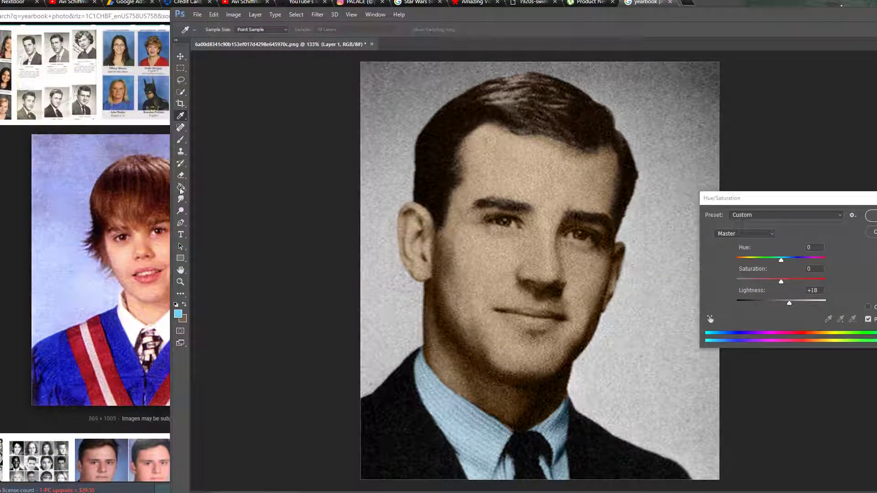
Step: Apply the skin layer's lightness adjustment and sample a light skin tone from the reference portrait's face as the foreground color
{"action": "left_click", "coordinate": [180, 116]}
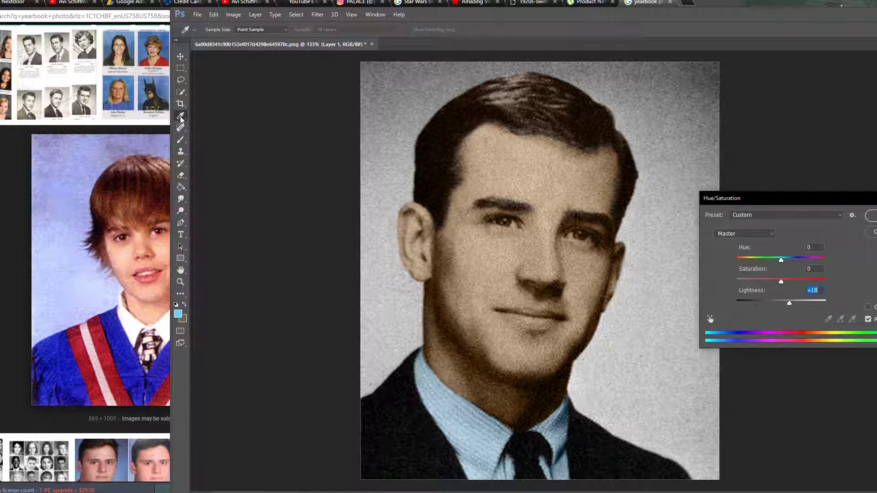
{"action": "key", "text": "Return"}
{"action": "key", "text": "m"}
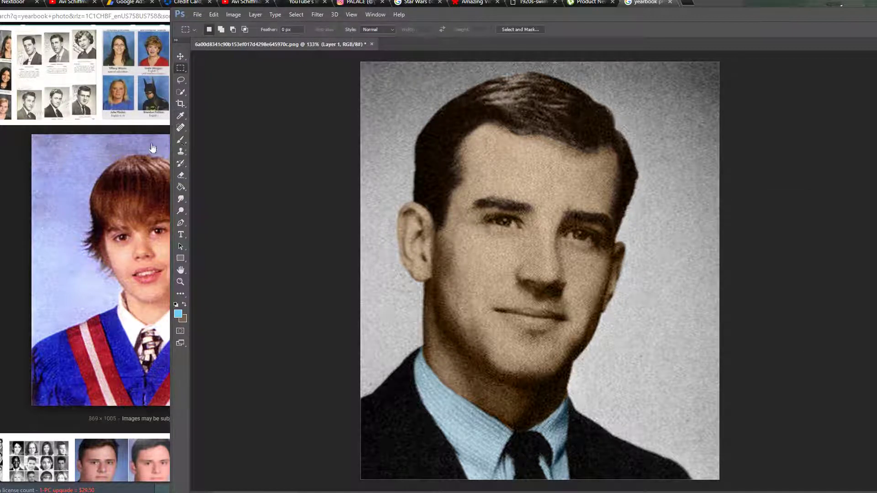
{"action": "left_click", "coordinate": [180, 116]}
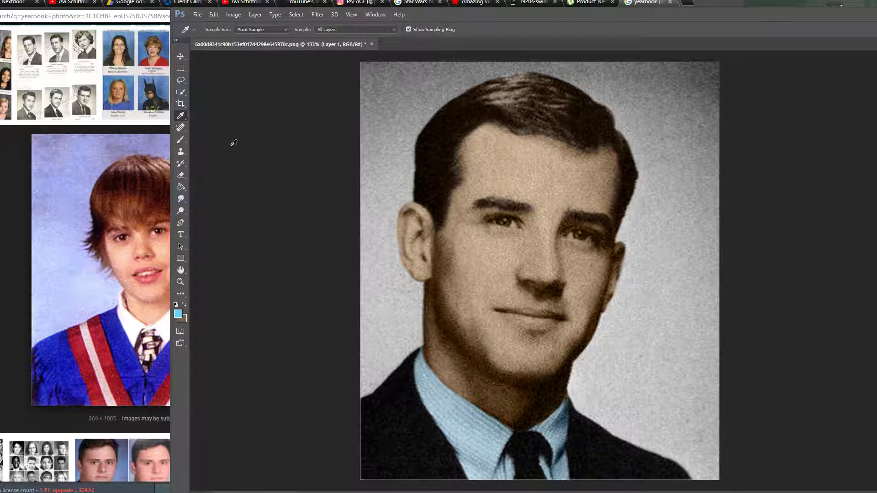
{"action": "left_click_drag", "start_coordinate": [227, 154], "coordinate": [131, 236]}
{"action": "left_click_drag", "start_coordinate": [144, 277], "coordinate": [129, 255]}
{"action": "left_click_drag", "start_coordinate": [762, 2], "coordinate": [759, 0]}
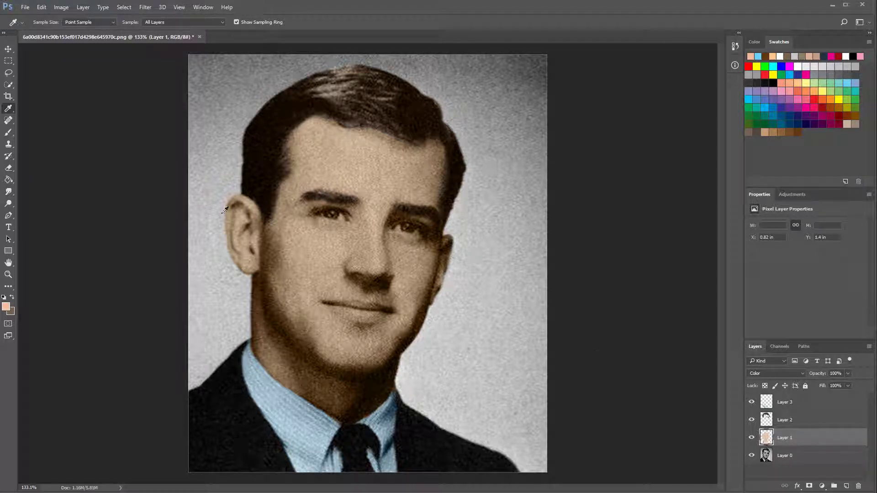
Step: Delete the old skin layer and select the face, neck and near ear on the base photo with the Quick Selection tool
{"action": "left_click", "coordinate": [9, 179]}
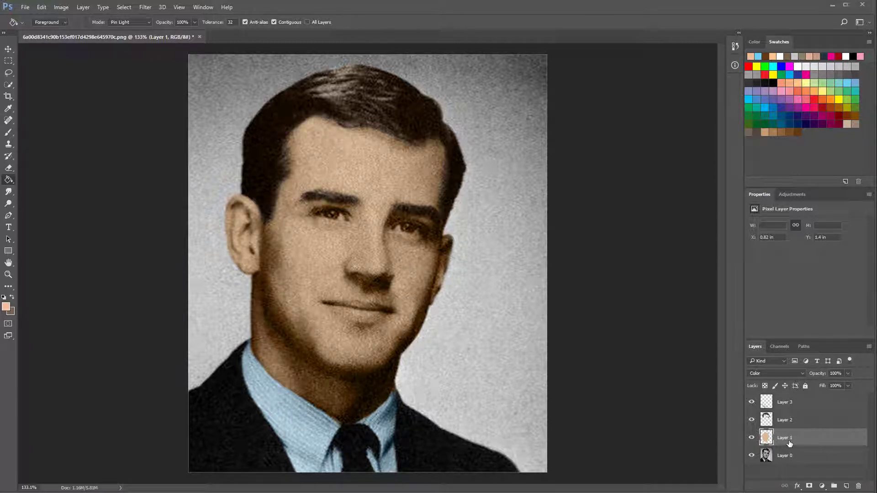
{"action": "key", "text": "ctrl+e"}
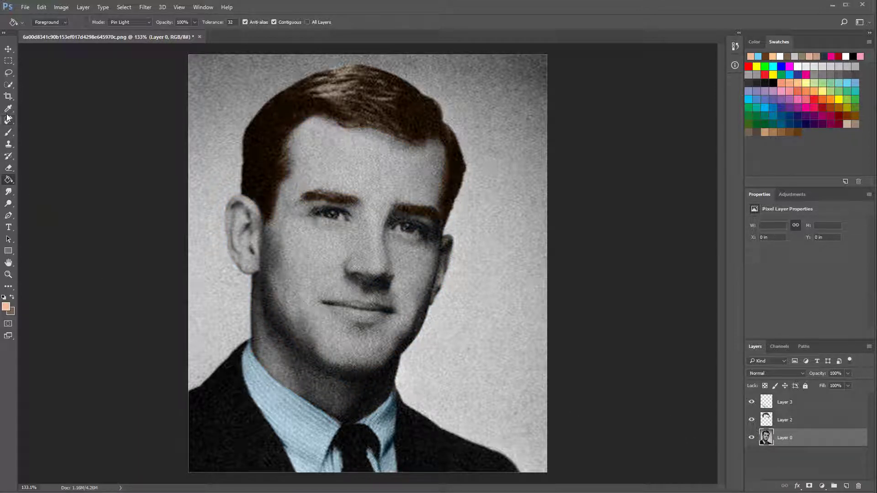
{"action": "left_click", "coordinate": [8, 84]}
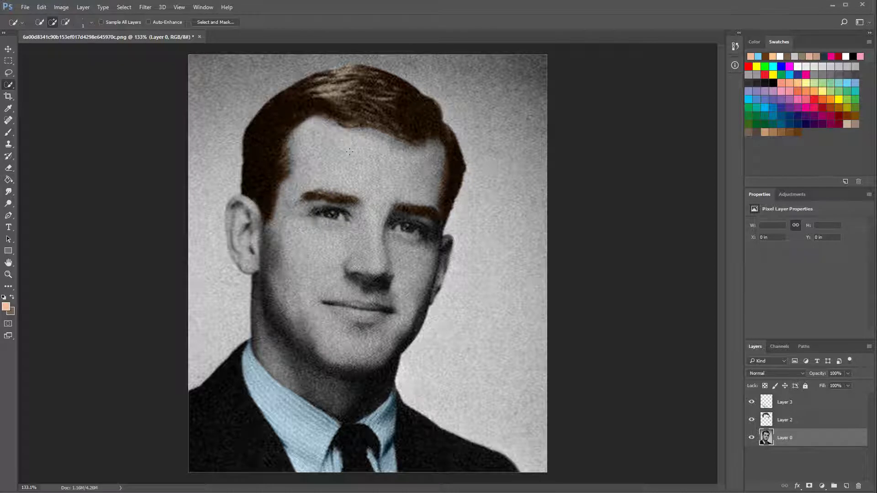
{"action": "left_click_drag", "start_coordinate": [330, 162], "coordinate": [325, 287]}
{"action": "left_click_drag", "start_coordinate": [278, 357], "coordinate": [341, 393]}
{"action": "left_click_drag", "start_coordinate": [235, 213], "coordinate": [236, 263]}
Step: Subtract the hair from the skin selection, including the sideburn between the far eyebrow and ear
{"action": "left_click_drag", "start_coordinate": [261, 188], "coordinate": [272, 129]}
{"action": "mouse_move", "coordinate": [365, 96]}
{"action": "left_mouse_down"}
{"action": "mouse_move", "coordinate": [410, 103]}
{"action": "mouse_move", "coordinate": [427, 125]}
{"action": "left_mouse_up"}
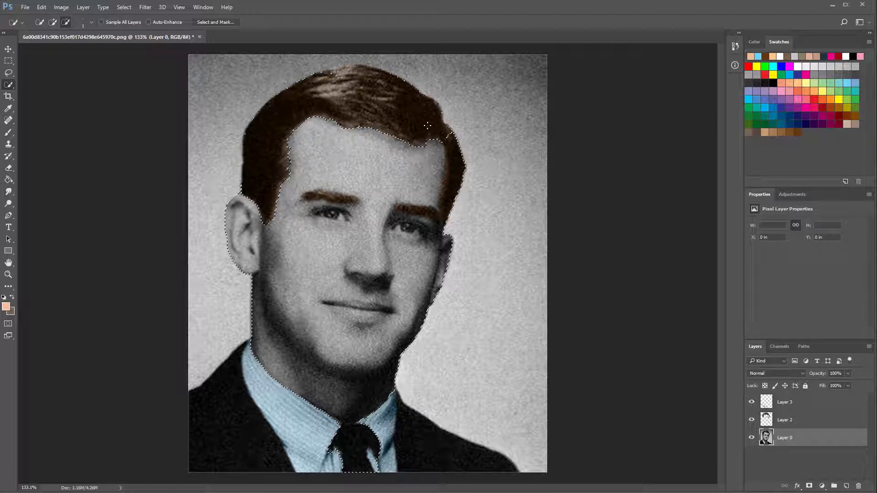
{"action": "left_click_drag", "start_coordinate": [452, 156], "coordinate": [446, 219]}
{"action": "scroll", "coordinate": [458, 185], "scroll_direction": "up", "scroll_amount": 5}
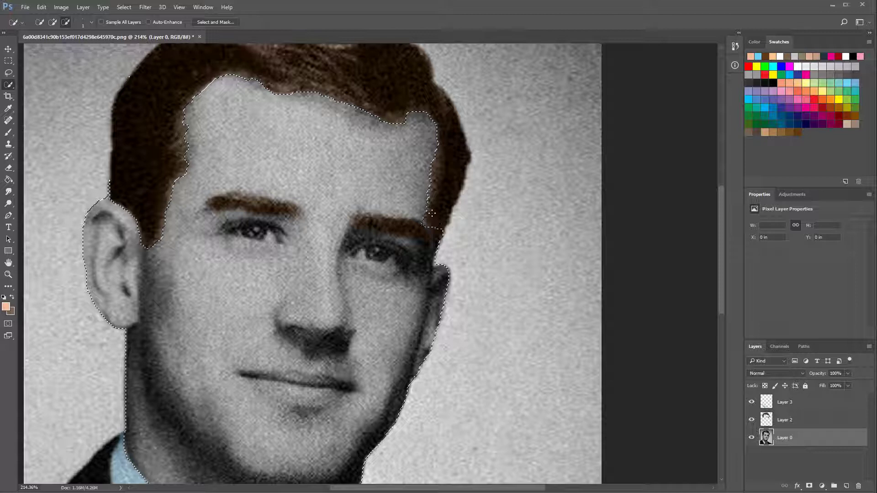
{"action": "scroll", "coordinate": [432, 213], "scroll_direction": "up", "scroll_amount": 5}
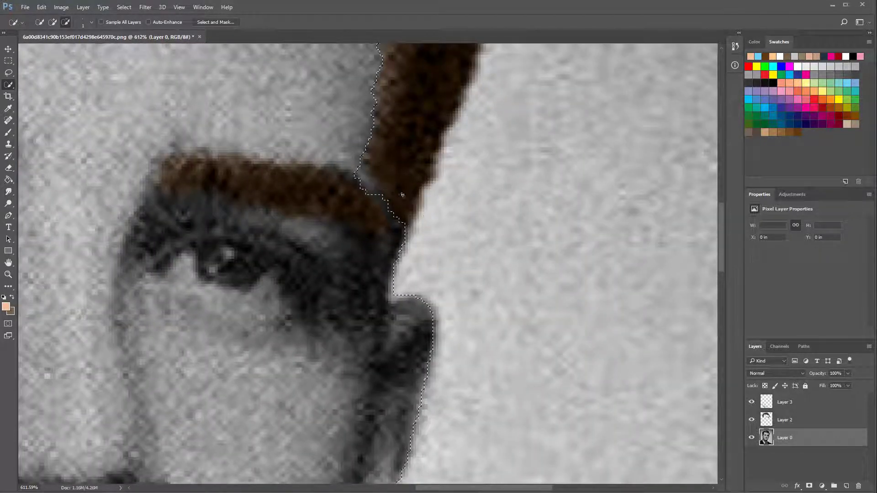
{"action": "left_click_drag", "start_coordinate": [361, 173], "coordinate": [394, 221]}
{"action": "left_click", "coordinate": [392, 299], "text": "alt"}
{"action": "scroll", "coordinate": [391, 235], "scroll_direction": "down", "scroll_amount": 5}
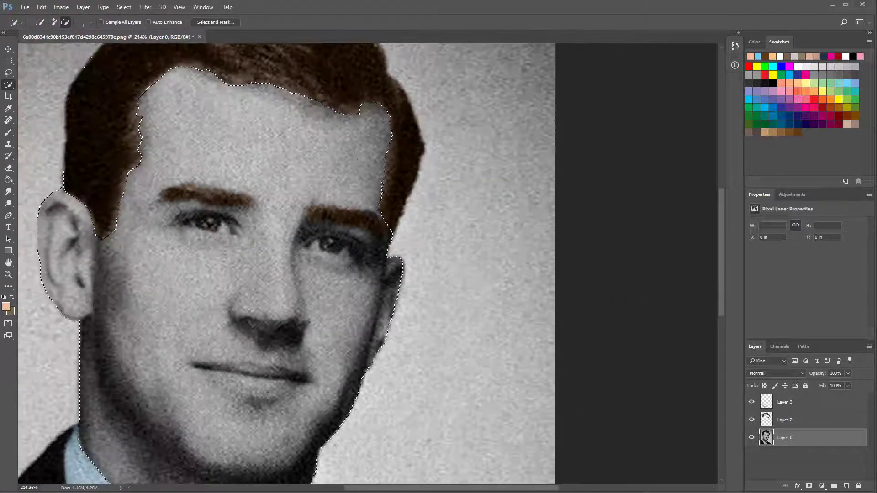
{"action": "scroll", "coordinate": [197, 94], "scroll_direction": "down", "scroll_amount": 2}
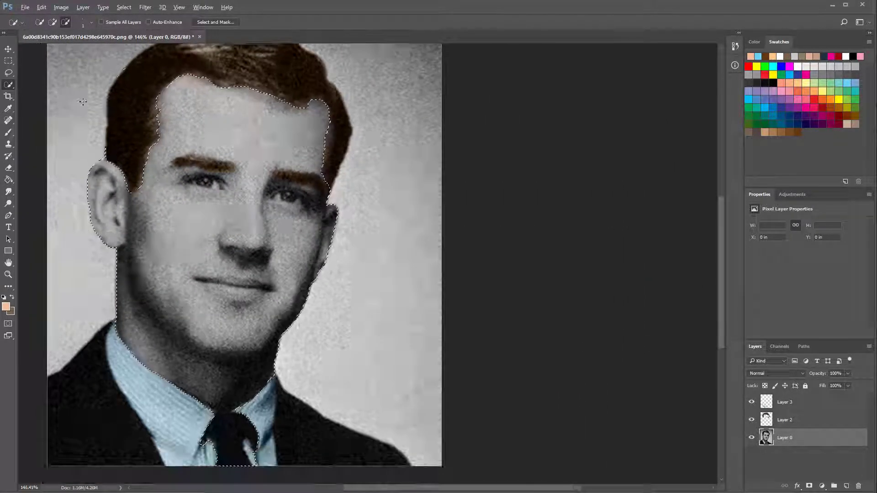
Step: Subtract the tie from the skin selection so it ends at the base of the neck between the collar sides
{"action": "scroll", "coordinate": [97, 142], "scroll_direction": "up", "scroll_amount": 4}
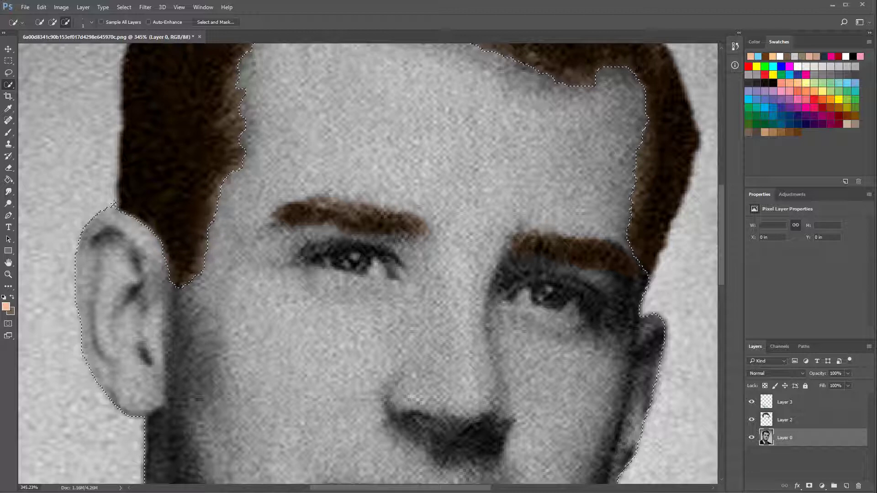
{"action": "scroll", "coordinate": [202, 236], "scroll_direction": "down", "scroll_amount": 3}
{"action": "scroll", "coordinate": [234, 332], "scroll_direction": "down", "scroll_amount": 2}
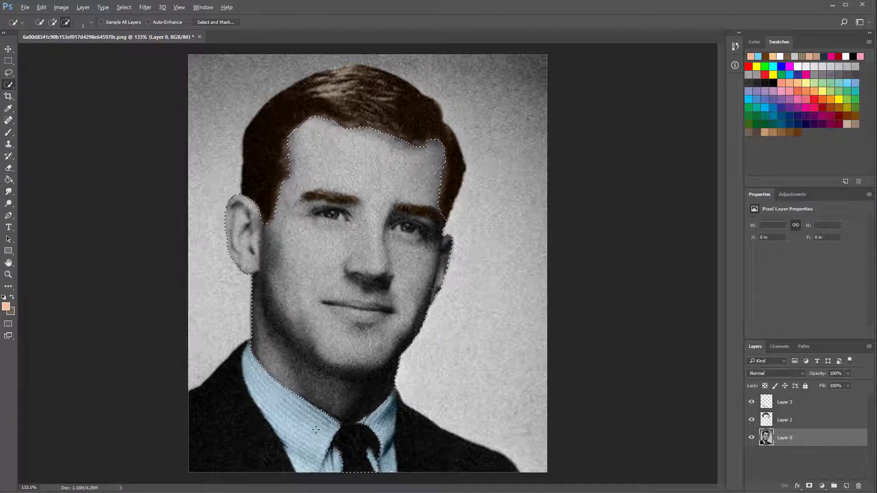
{"action": "scroll", "coordinate": [315, 402], "scroll_direction": "up", "scroll_amount": 2}
{"action": "scroll", "coordinate": [343, 453], "scroll_direction": "up", "scroll_amount": 2}
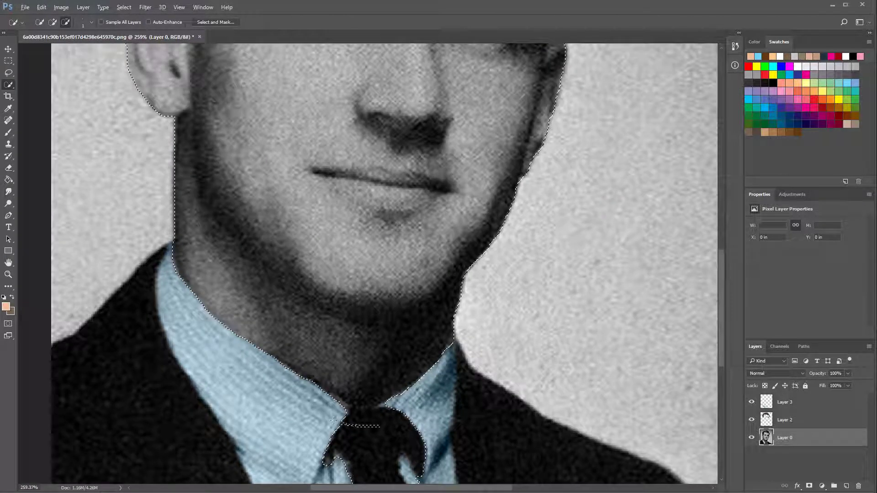
{"action": "scroll", "coordinate": [436, 466], "scroll_direction": "down", "scroll_amount": 3}
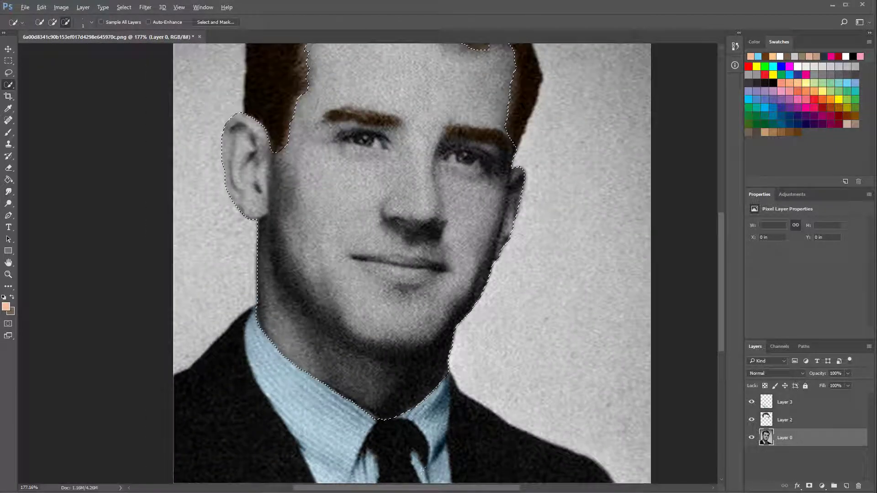
{"action": "scroll", "coordinate": [399, 440], "scroll_direction": "up", "scroll_amount": 3}
{"action": "scroll", "coordinate": [399, 441], "scroll_direction": "down", "scroll_amount": 8}
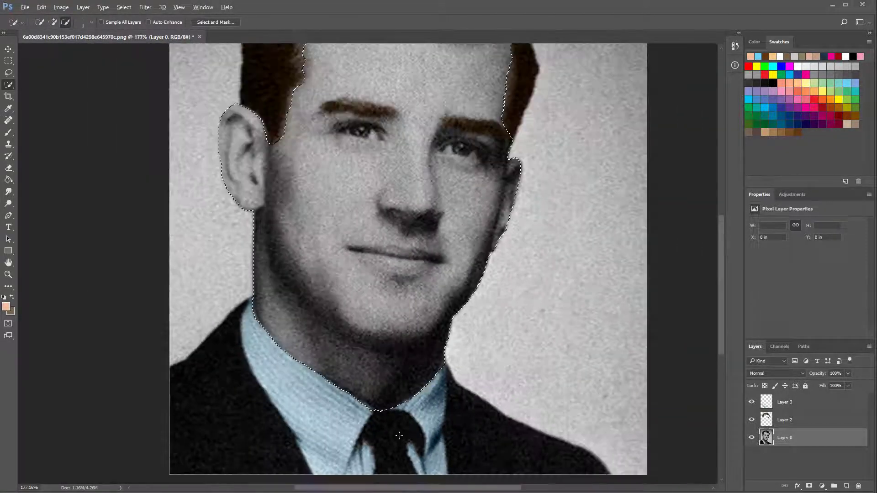
Step: Try to fill the skin selection with the sampled tone directly on the base photo layer
{"action": "scroll", "coordinate": [292, 126], "scroll_direction": "up", "scroll_amount": 4}
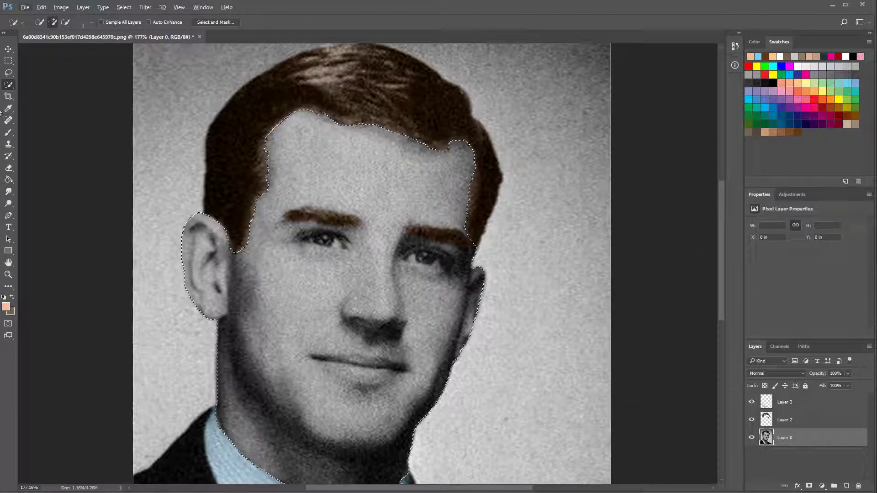
{"action": "left_click", "coordinate": [8, 180]}
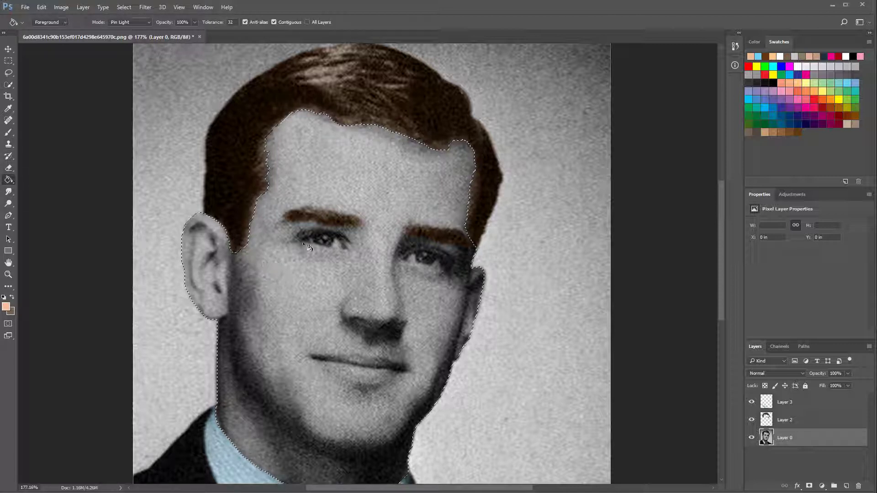
{"action": "left_click", "coordinate": [311, 163]}
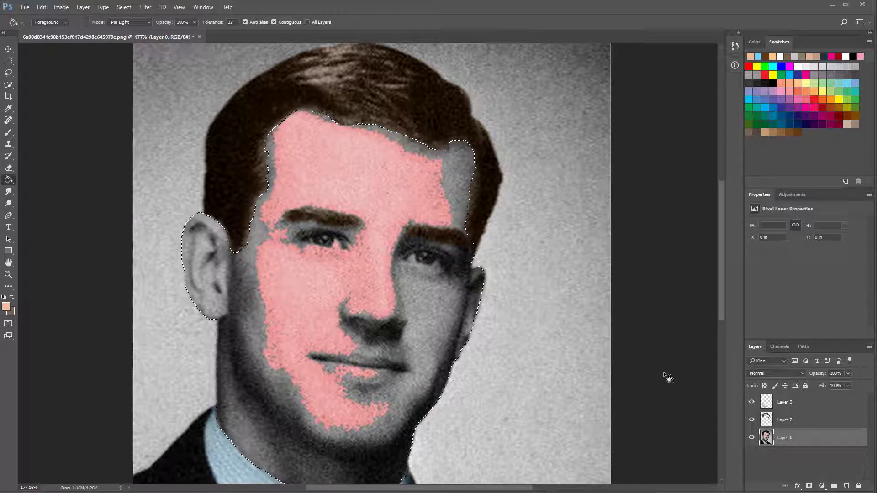
{"action": "key", "text": "ctrl+z"}
Step: Fill the skin selection with the sampled tone on a new Color-mode layer placed beneath the hair layer
{"action": "left_click", "coordinate": [846, 486]}
{"action": "mouse_move", "coordinate": [807, 440]}
{"action": "left_mouse_down"}
{"action": "mouse_move", "coordinate": [806, 416]}
{"action": "mouse_move", "coordinate": [805, 446]}
{"action": "mouse_move", "coordinate": [808, 420]}
{"action": "mouse_move", "coordinate": [817, 462]}
{"action": "mouse_move", "coordinate": [819, 420]}
{"action": "left_mouse_up"}
{"action": "left_click", "coordinate": [383, 180]}
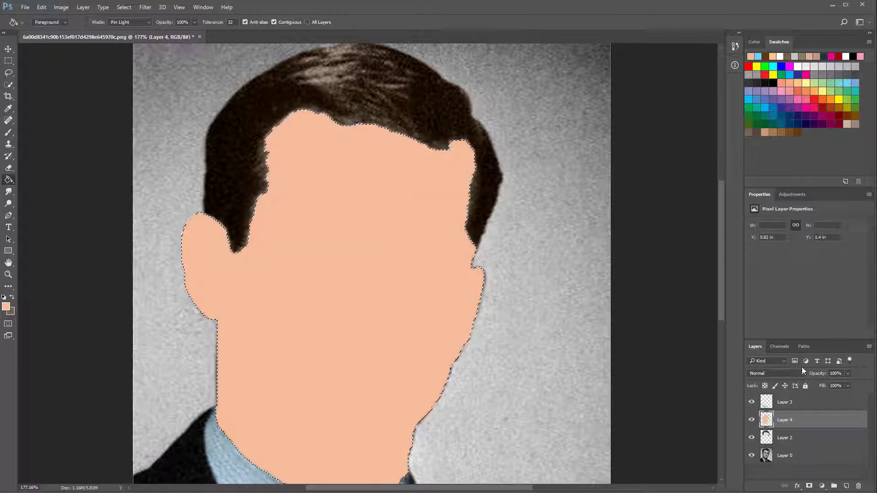
{"action": "left_click", "coordinate": [776, 373]}
{"action": "left_click", "coordinate": [772, 472]}
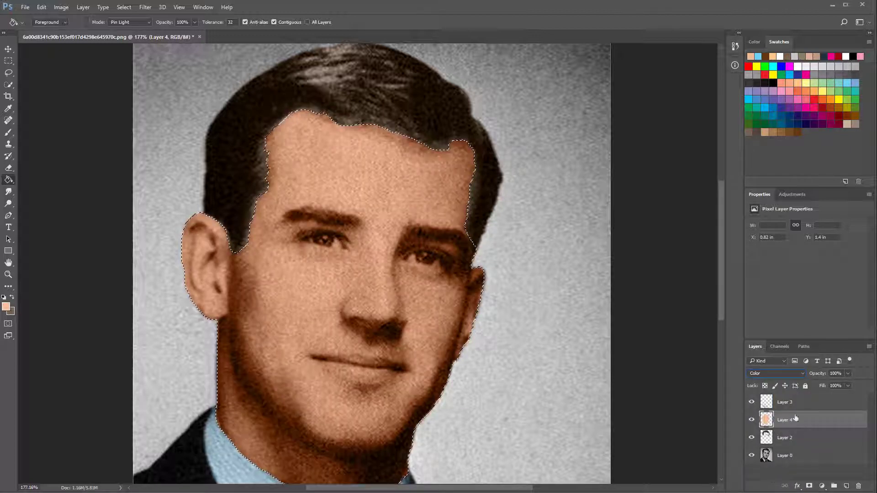
{"action": "left_click_drag", "start_coordinate": [792, 419], "coordinate": [795, 416]}
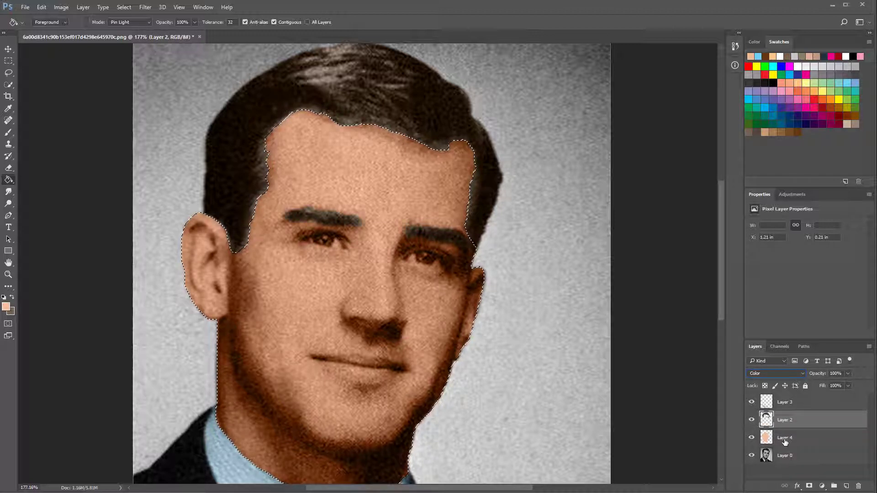
Step: Apply a Hue/Saturation adjustment to the skin layer with Colorize enabled and saturation set to 59
{"action": "mouse_move", "coordinate": [785, 443]}
{"action": "left_mouse_down"}
{"action": "mouse_move", "coordinate": [787, 421]}
{"action": "mouse_move", "coordinate": [785, 441]}
{"action": "left_mouse_up"}
{"action": "left_click", "coordinate": [61, 8]}
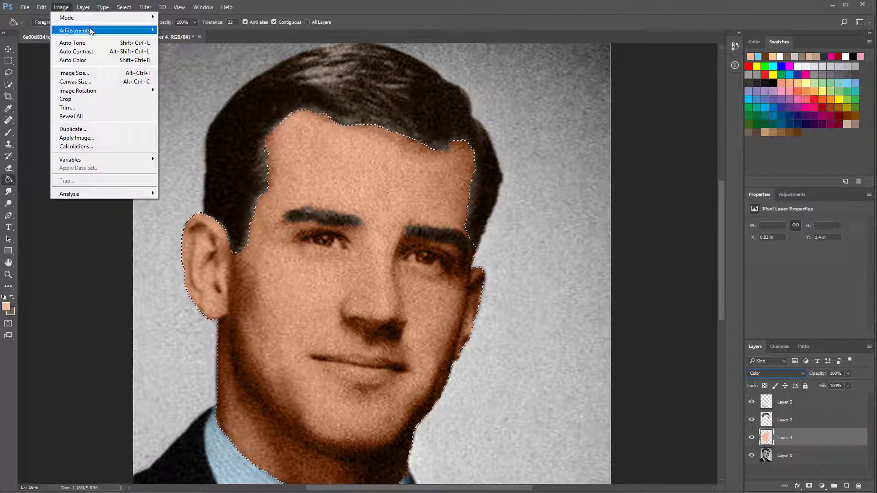
{"action": "mouse_move", "coordinate": [76, 30]}
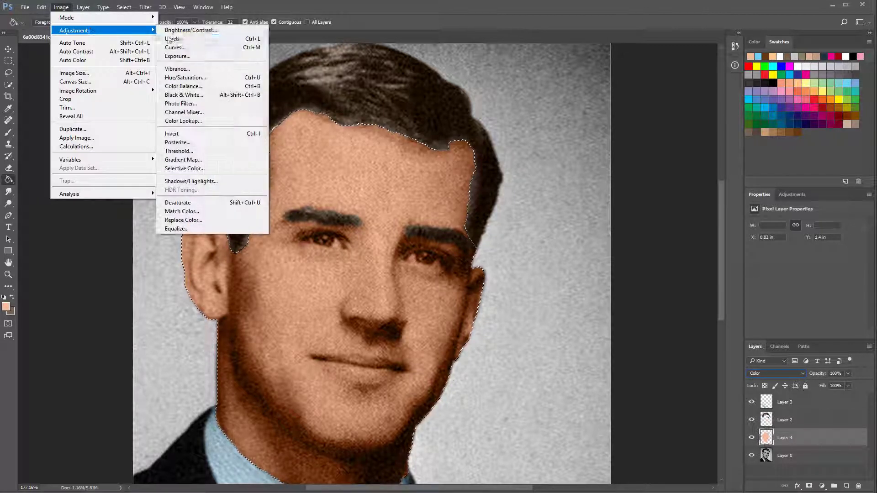
{"action": "left_click", "coordinate": [189, 77]}
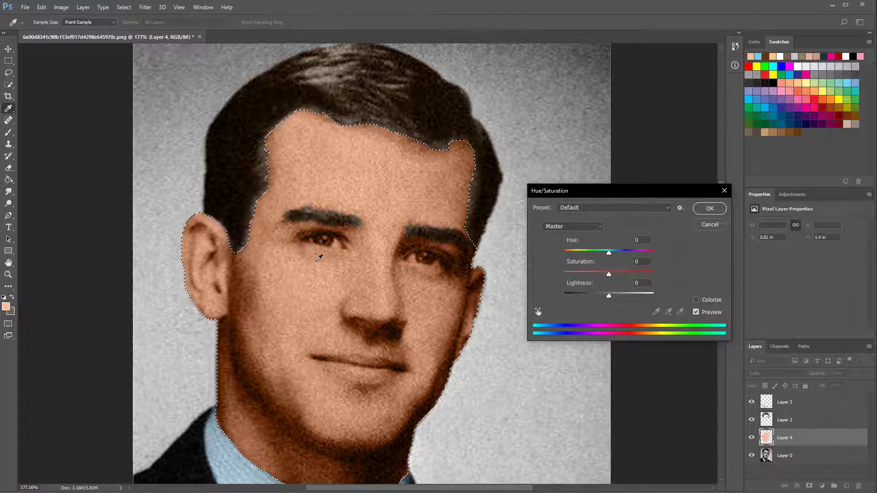
{"action": "scroll", "coordinate": [337, 258], "scroll_direction": "down", "scroll_amount": 1}
{"action": "scroll", "coordinate": [337, 258], "scroll_direction": "down", "scroll_amount": 3}
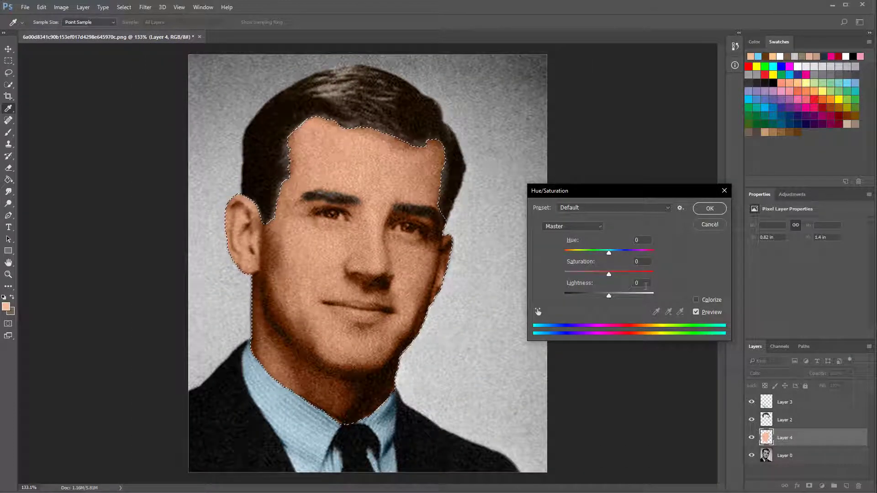
{"action": "left_click", "coordinate": [696, 300]}
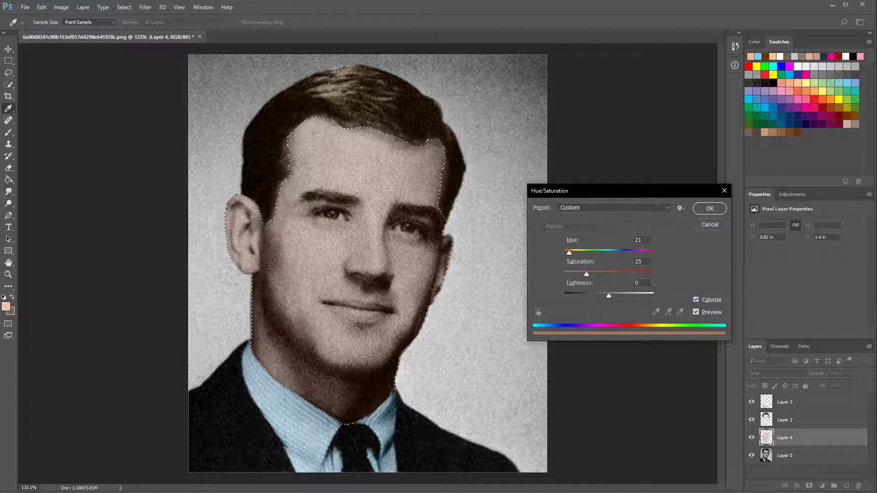
{"action": "key", "text": "ctrl+h"}
{"action": "left_click_drag", "start_coordinate": [574, 197], "coordinate": [549, 200]}
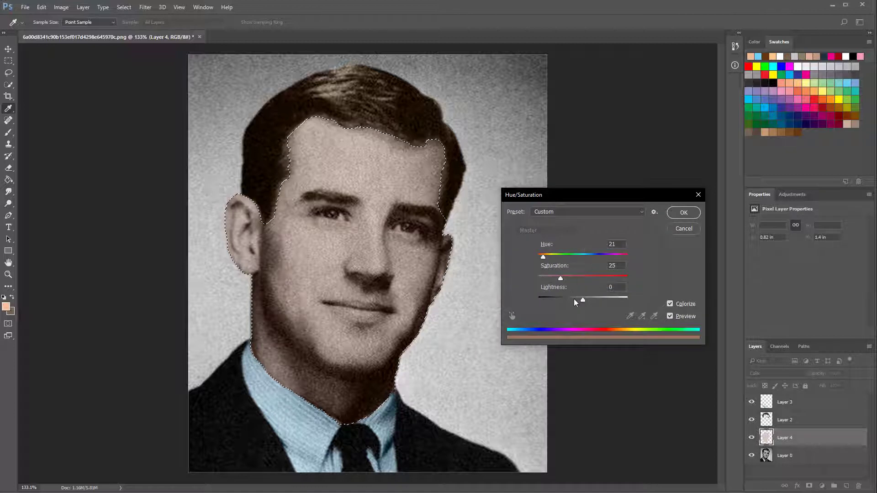
{"action": "left_click_drag", "start_coordinate": [569, 279], "coordinate": [588, 282]}
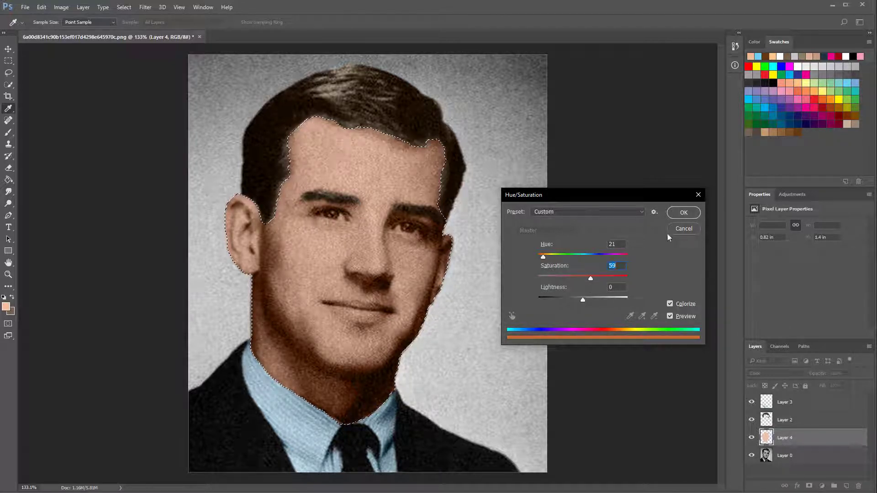
{"action": "left_click", "coordinate": [684, 212]}
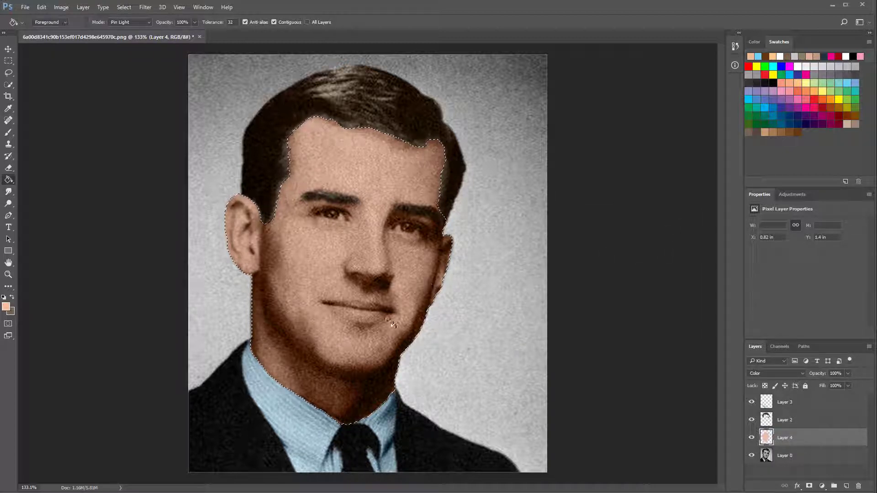
Step: Deselect the face and neck area
{"action": "left_click", "coordinate": [8, 61]}
{"action": "left_click_drag", "start_coordinate": [375, 240], "coordinate": [353, 231]}
{"action": "key", "text": "ctrl+d"}
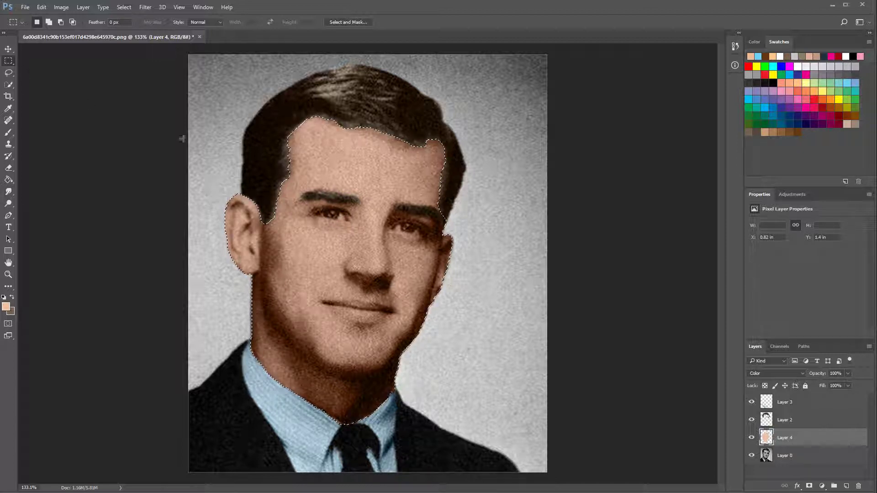
Step: Select the whites beside the nose in both eyes on the base photo with the Quick Selection tool
{"action": "left_click", "coordinate": [795, 459]}
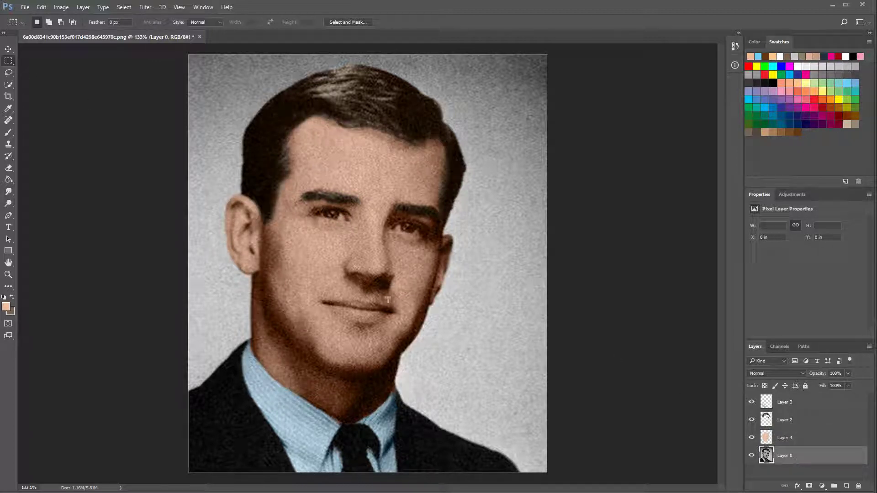
{"action": "left_click", "coordinate": [10, 86]}
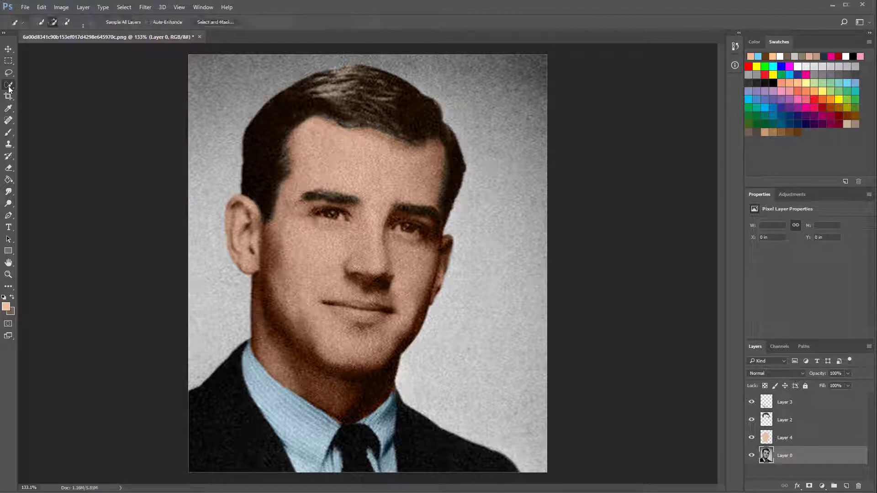
{"action": "scroll", "coordinate": [358, 230], "scroll_direction": "up", "scroll_amount": 3}
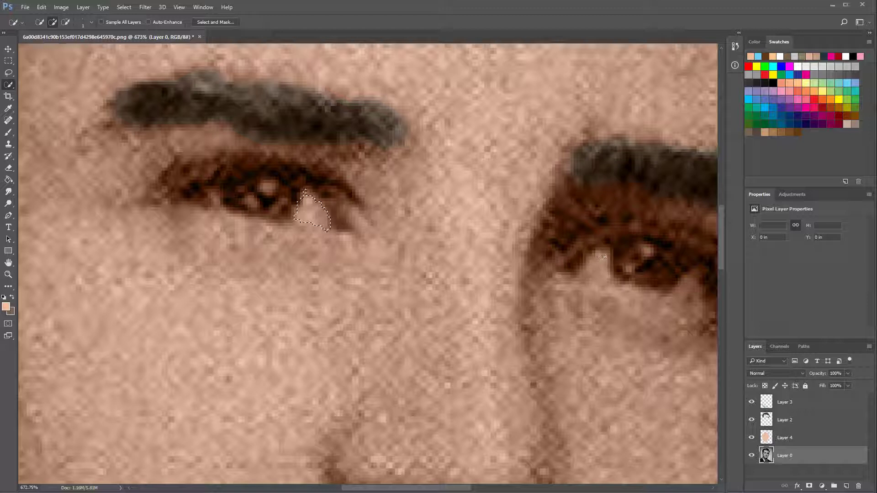
{"action": "mouse_move", "coordinate": [604, 253]}
{"action": "left_mouse_down"}
{"action": "mouse_move", "coordinate": [602, 273]}
{"action": "mouse_move", "coordinate": [590, 257]}
{"action": "mouse_move", "coordinate": [586, 272]}
{"action": "left_mouse_up"}
Step: Add the small whites at the outer corners of both eyes to the selection
{"action": "scroll", "coordinate": [642, 350], "scroll_direction": "down", "scroll_amount": 1}
{"action": "scroll", "coordinate": [686, 327], "scroll_direction": "up", "scroll_amount": 3}
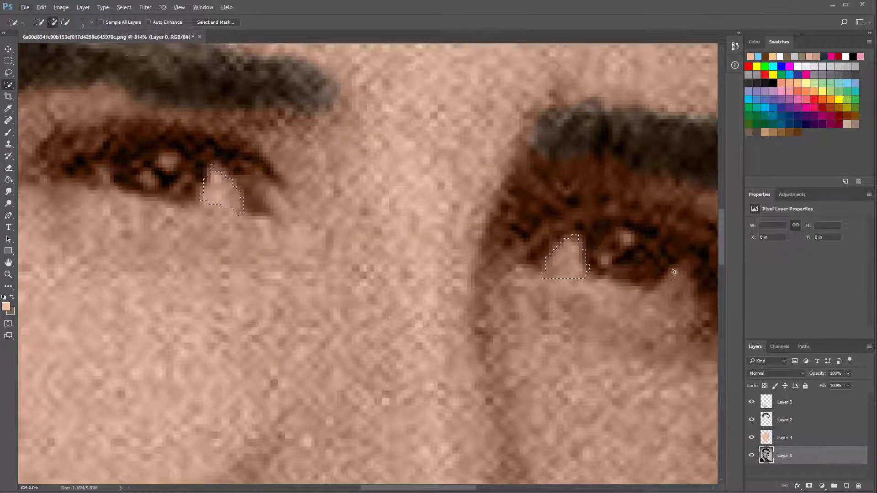
{"action": "mouse_move", "coordinate": [674, 273]}
{"action": "left_mouse_down"}
{"action": "mouse_move", "coordinate": [663, 288]}
{"action": "mouse_move", "coordinate": [684, 293]}
{"action": "mouse_move", "coordinate": [685, 260]}
{"action": "mouse_move", "coordinate": [694, 304]}
{"action": "mouse_move", "coordinate": [660, 305]}
{"action": "left_mouse_up"}
{"action": "scroll", "coordinate": [562, 254], "scroll_direction": "down", "scroll_amount": 1}
{"action": "scroll", "coordinate": [197, 195], "scroll_direction": "up", "scroll_amount": 1}
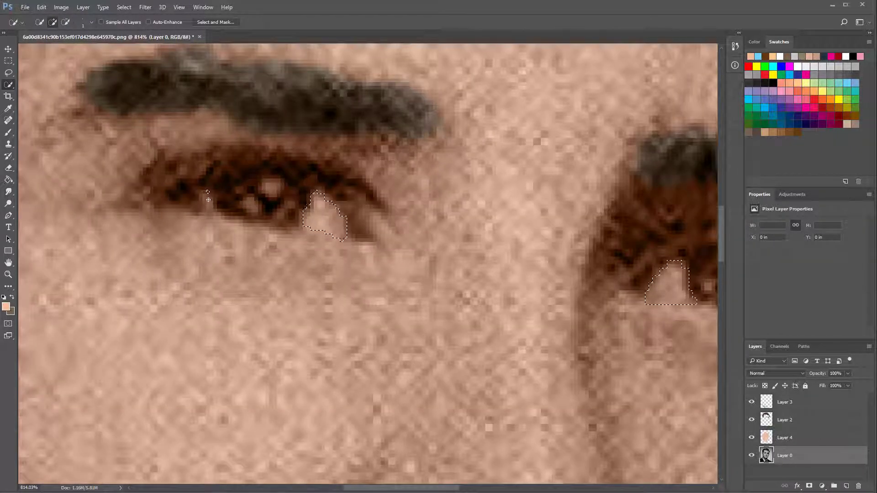
{"action": "mouse_move", "coordinate": [197, 195]}
{"action": "left_mouse_down"}
{"action": "mouse_move", "coordinate": [238, 228]}
{"action": "mouse_move", "coordinate": [231, 211]}
{"action": "mouse_move", "coordinate": [183, 214]}
{"action": "left_mouse_up"}
{"action": "scroll", "coordinate": [172, 214], "scroll_direction": "down", "scroll_amount": 1}
{"action": "scroll", "coordinate": [241, 213], "scroll_direction": "down", "scroll_amount": 2}
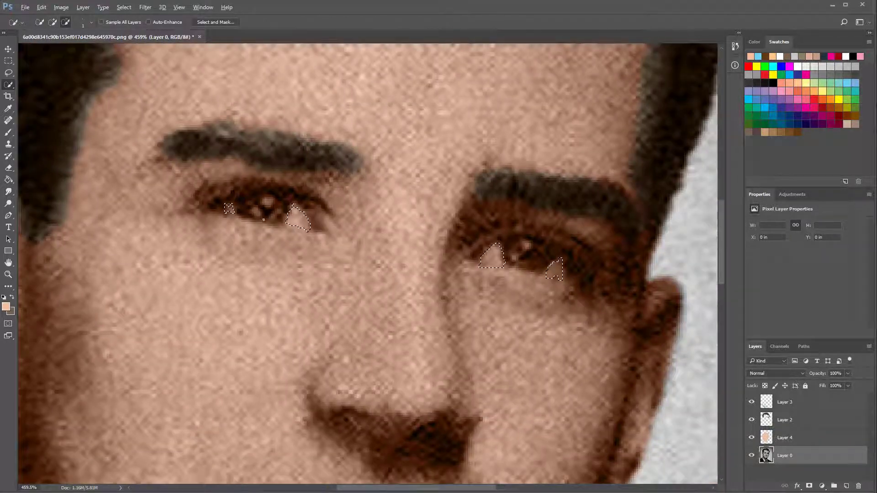
Step: Fill the eye-white selection with white on a new Color-mode layer above the skin layer and deselect it
{"action": "scroll", "coordinate": [240, 213], "scroll_direction": "down", "scroll_amount": 1}
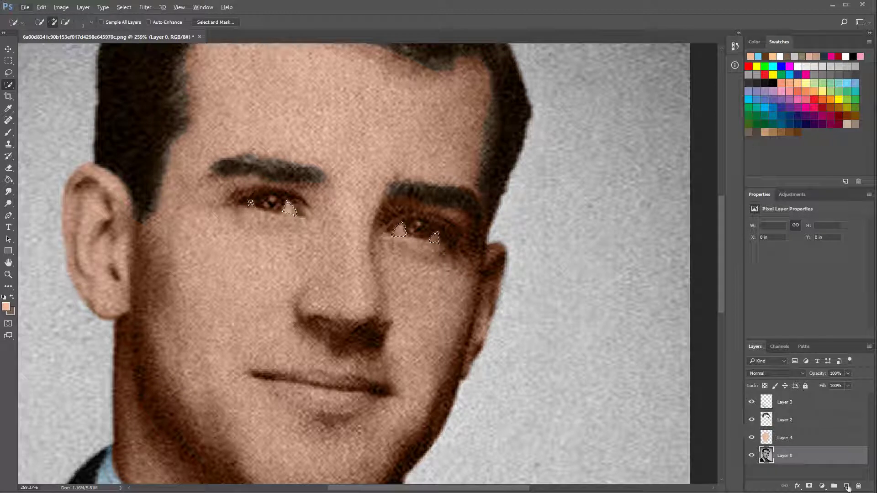
{"action": "key", "text": "ctrl+j"}
{"action": "left_click_drag", "start_coordinate": [795, 438], "coordinate": [794, 462]}
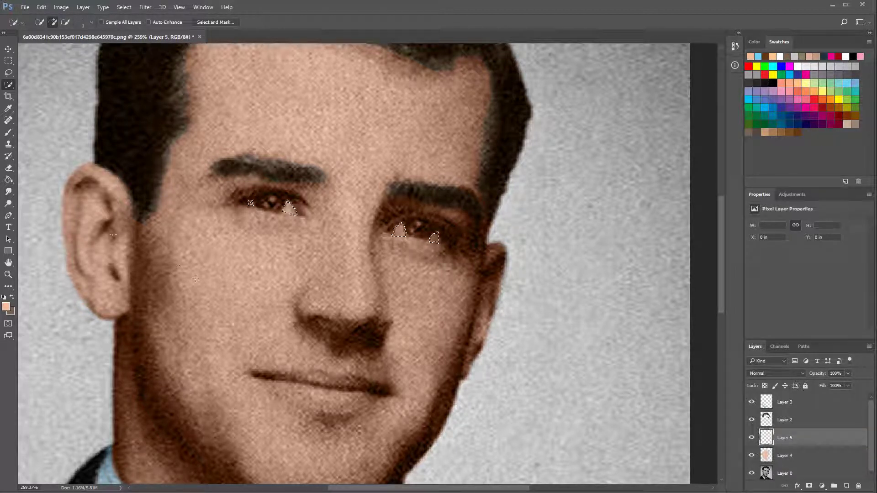
{"action": "left_click", "coordinate": [9, 181]}
{"action": "left_click", "coordinate": [846, 56]}
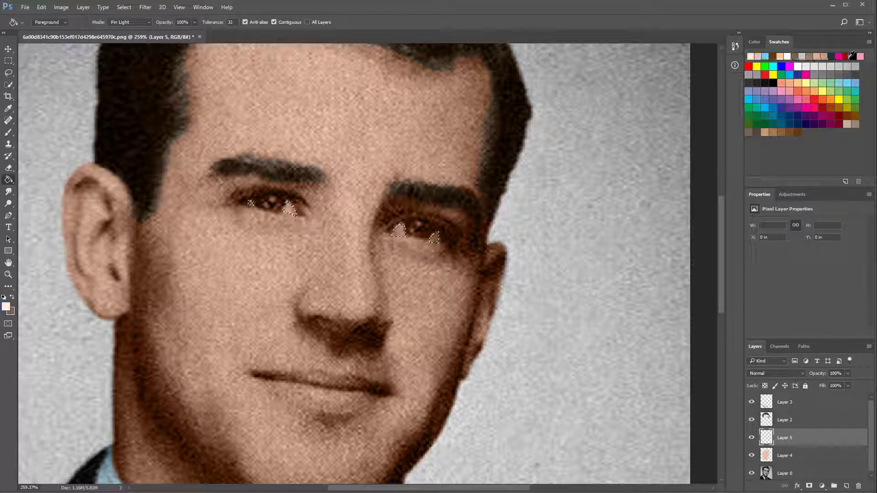
{"action": "left_click", "coordinate": [440, 243]}
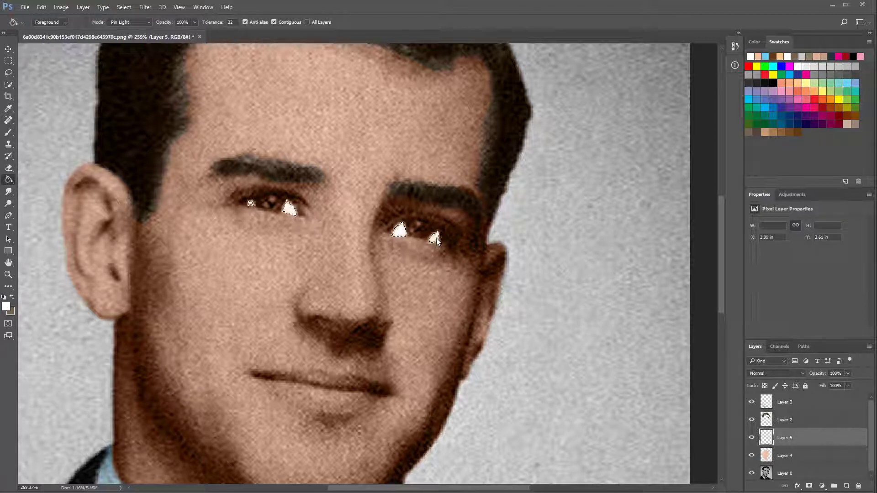
{"action": "left_click", "coordinate": [803, 375]}
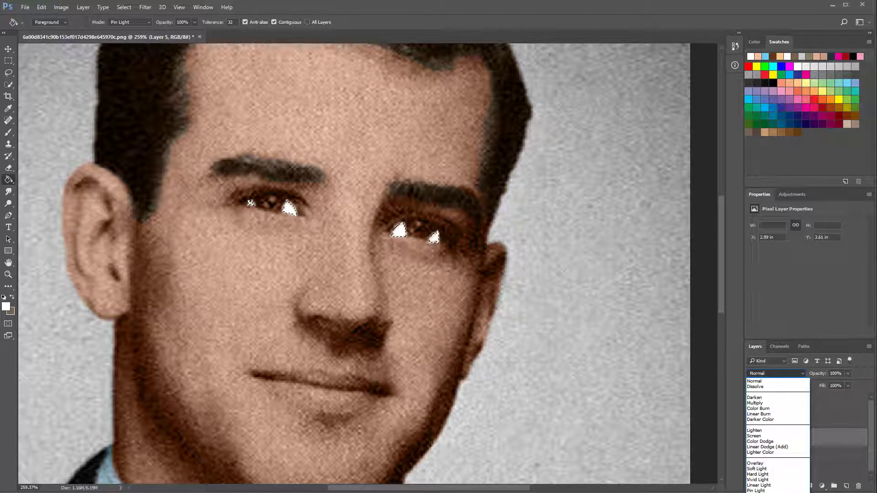
{"action": "left_click", "coordinate": [758, 492]}
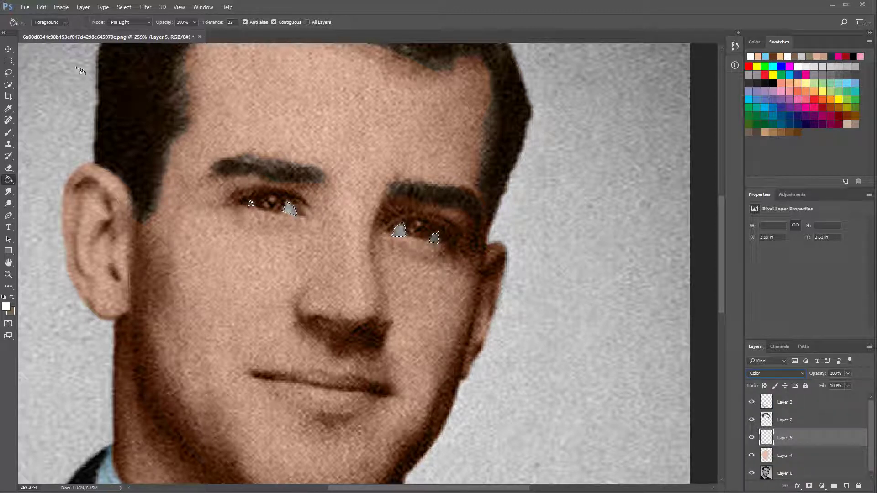
{"action": "left_click", "coordinate": [6, 63]}
{"action": "left_click", "coordinate": [134, 84]}
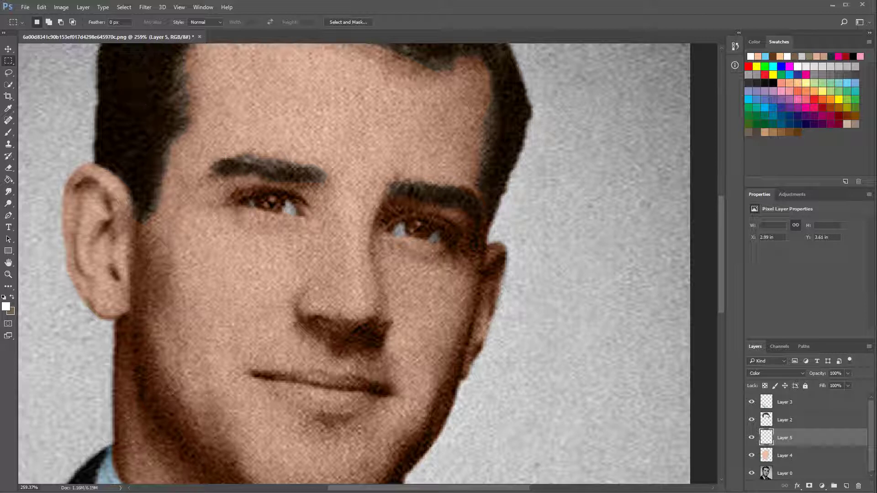
Step: Select the iris of the eye nearer the fully visible ear on the base photo with the Quick Selection tool
{"action": "scroll", "coordinate": [475, 288], "scroll_direction": "down", "scroll_amount": 4}
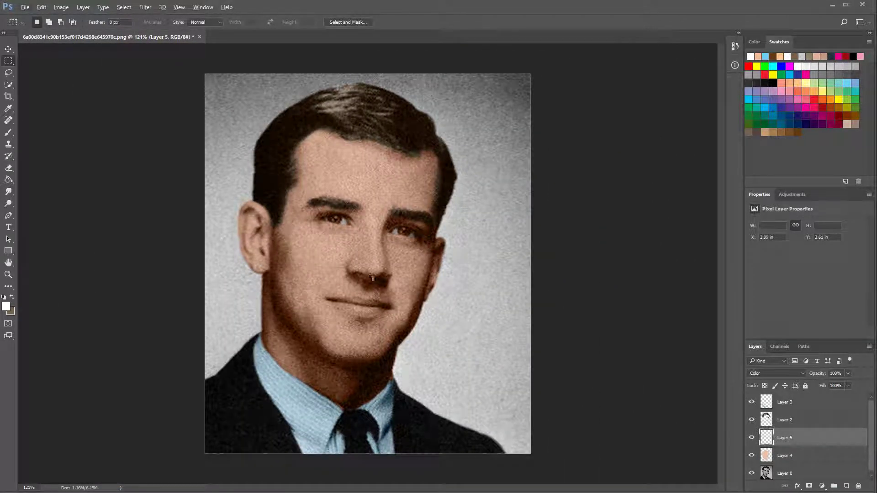
{"action": "scroll", "coordinate": [358, 256], "scroll_direction": "up", "scroll_amount": 1}
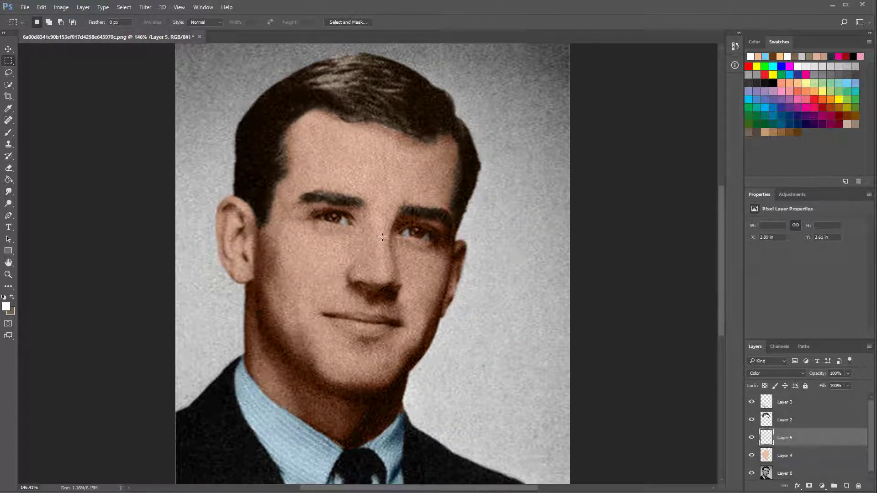
{"action": "scroll", "coordinate": [382, 237], "scroll_direction": "down", "scroll_amount": 1}
{"action": "scroll", "coordinate": [438, 238], "scroll_direction": "up", "scroll_amount": 2}
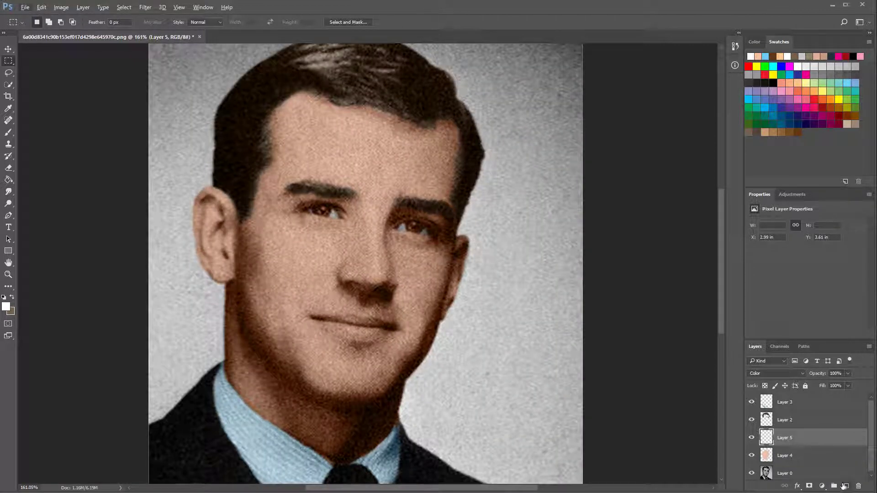
{"action": "left_click", "coordinate": [786, 473]}
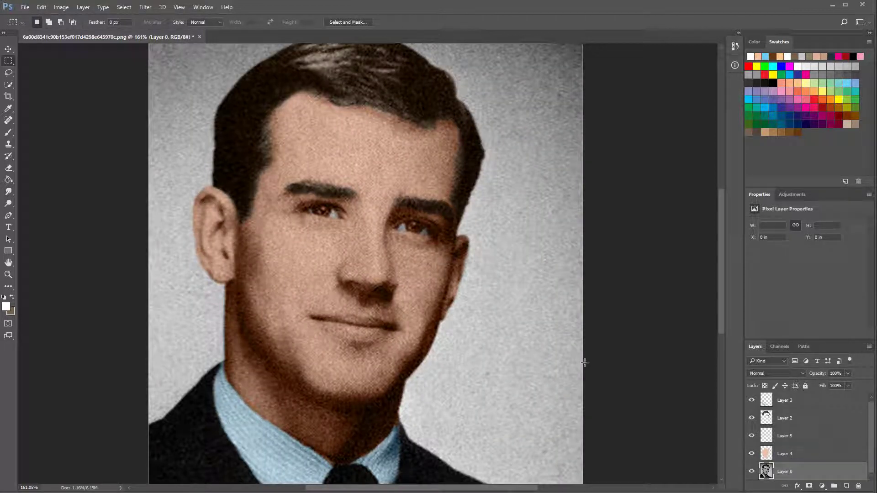
{"action": "left_click", "coordinate": [9, 85]}
{"action": "scroll", "coordinate": [286, 208], "scroll_direction": "up", "scroll_amount": 5}
{"action": "scroll", "coordinate": [376, 219], "scroll_direction": "up", "scroll_amount": 2}
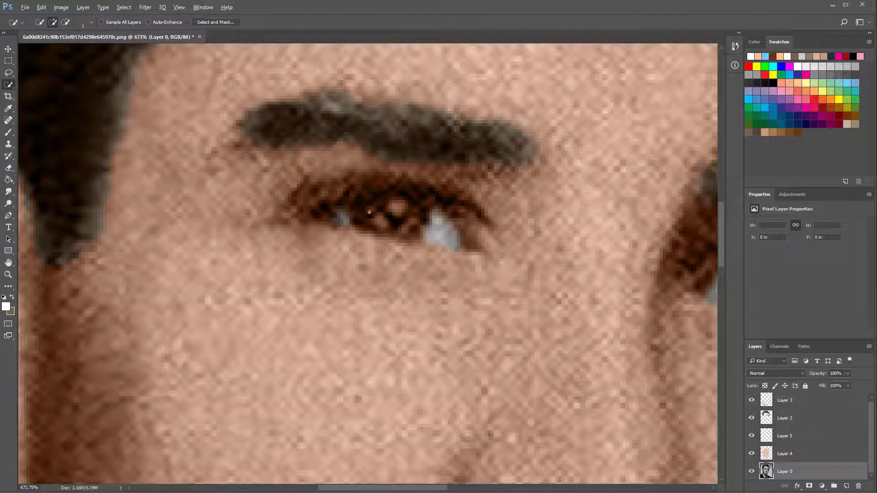
{"action": "mouse_move", "coordinate": [365, 211]}
{"action": "left_mouse_down"}
{"action": "mouse_move", "coordinate": [415, 226]}
{"action": "mouse_move", "coordinate": [427, 218]}
{"action": "mouse_move", "coordinate": [396, 208]}
{"action": "mouse_move", "coordinate": [365, 224]}
{"action": "mouse_move", "coordinate": [436, 207]}
{"action": "left_mouse_up"}
{"action": "mouse_move", "coordinate": [350, 173]}
{"action": "left_mouse_down"}
{"action": "mouse_move", "coordinate": [414, 183]}
{"action": "mouse_move", "coordinate": [349, 197]}
{"action": "mouse_move", "coordinate": [381, 212]}
{"action": "left_mouse_up"}
{"action": "scroll", "coordinate": [390, 210], "scroll_direction": "down", "scroll_amount": 3}
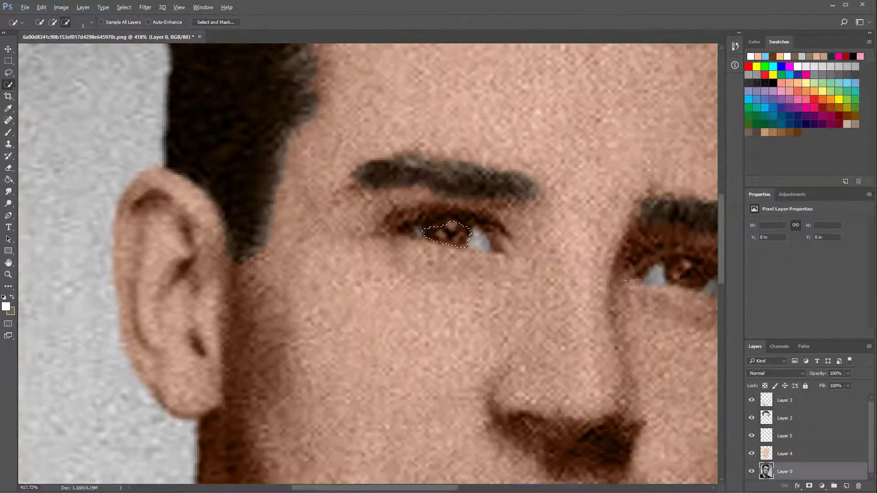
Step: Add the iris of the other eye to the selection and trim it to the iris outline
{"action": "scroll", "coordinate": [700, 274], "scroll_direction": "up", "scroll_amount": 4}
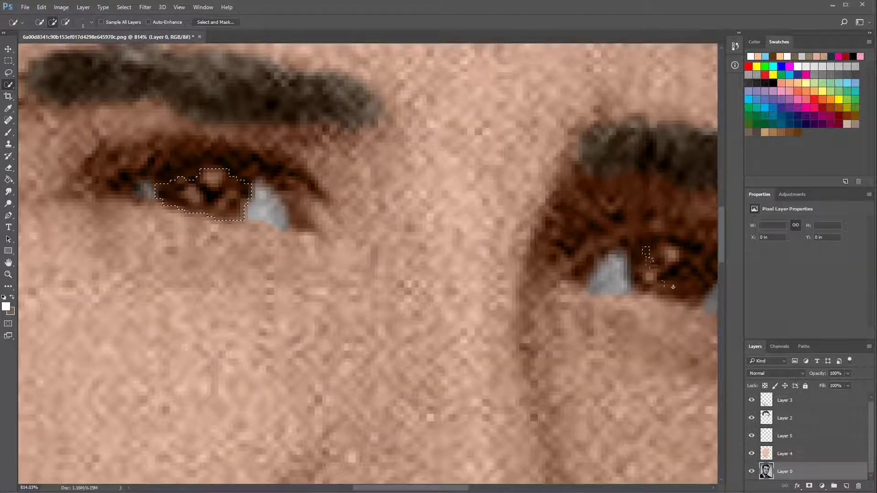
{"action": "mouse_move", "coordinate": [673, 287]}
{"action": "left_mouse_down"}
{"action": "mouse_move", "coordinate": [701, 268]}
{"action": "mouse_move", "coordinate": [647, 264]}
{"action": "left_mouse_up"}
{"action": "scroll", "coordinate": [645, 268], "scroll_direction": "down", "scroll_amount": 3}
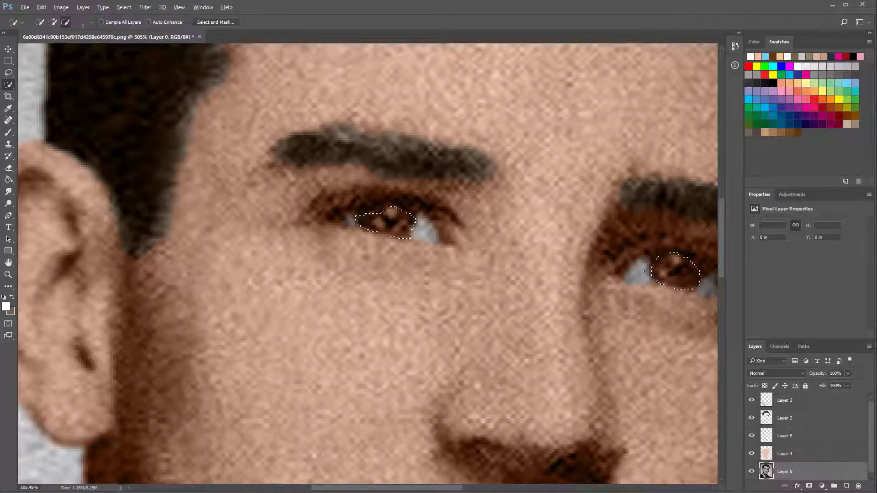
Step: Create a new layer for the irises and place it directly above the eye-white layer
{"action": "scroll", "coordinate": [645, 272], "scroll_direction": "down", "scroll_amount": 3}
{"action": "left_click", "coordinate": [846, 486]}
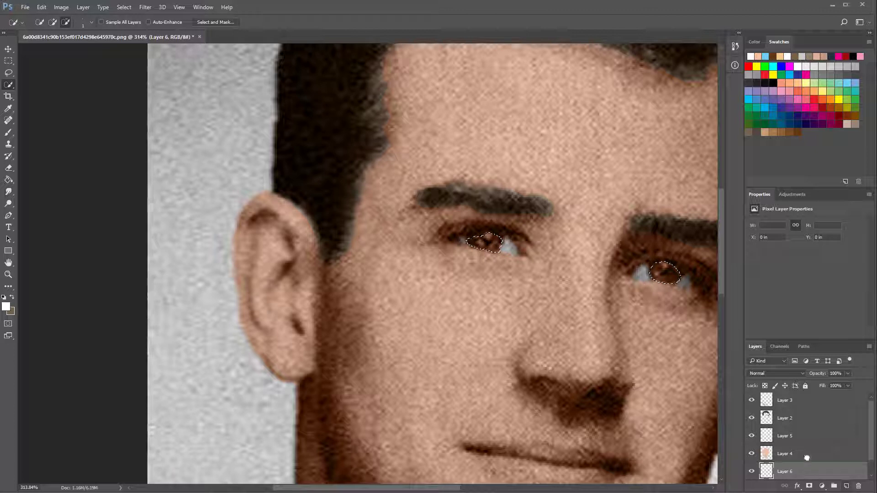
{"action": "left_click_drag", "start_coordinate": [807, 458], "coordinate": [793, 429]}
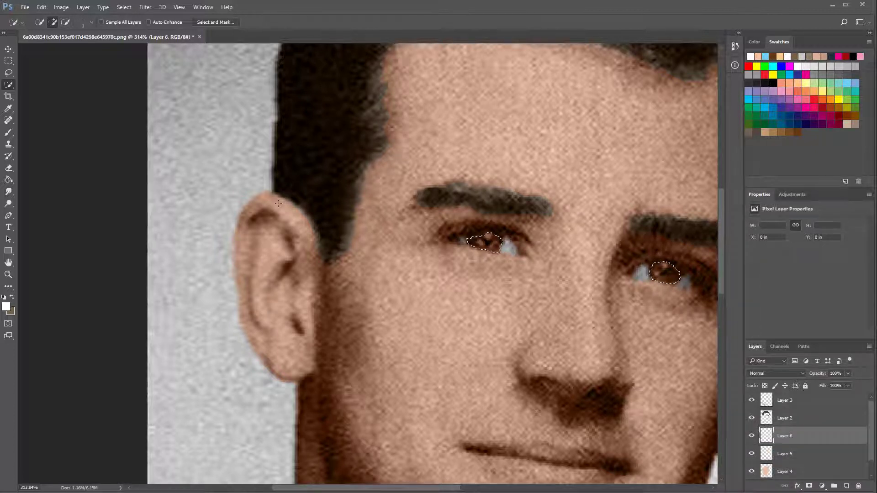
Step: Try a dark green Paint Bucket fill in Color blend mode on the selected irises, and undo it
{"action": "left_click", "coordinate": [8, 179]}
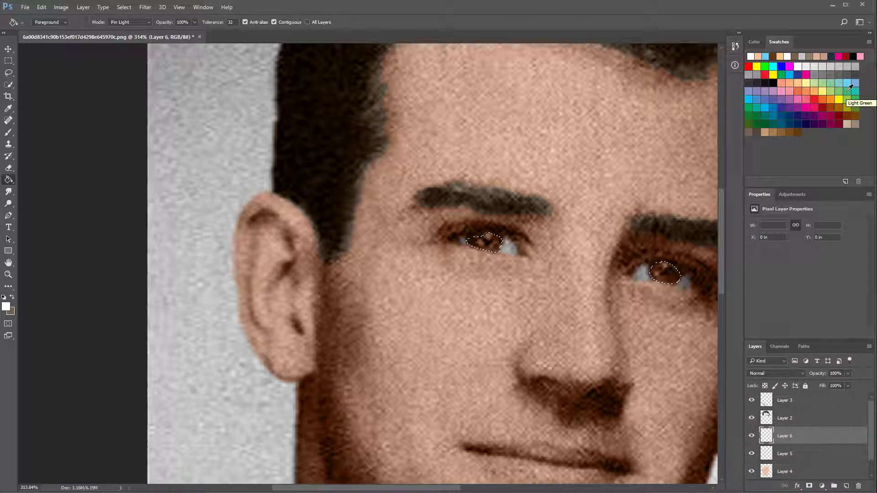
{"action": "left_click", "coordinate": [771, 122]}
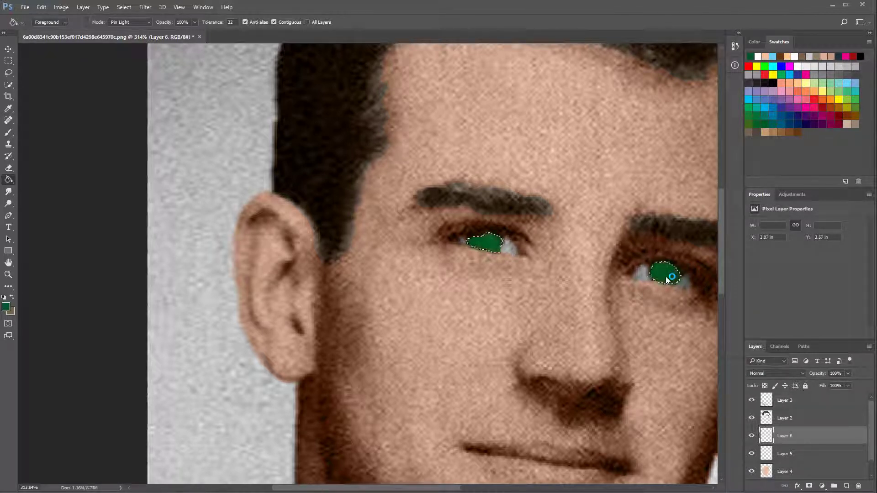
{"action": "scroll", "coordinate": [817, 411], "scroll_direction": "down", "scroll_amount": 1}
{"action": "left_click", "coordinate": [776, 373]}
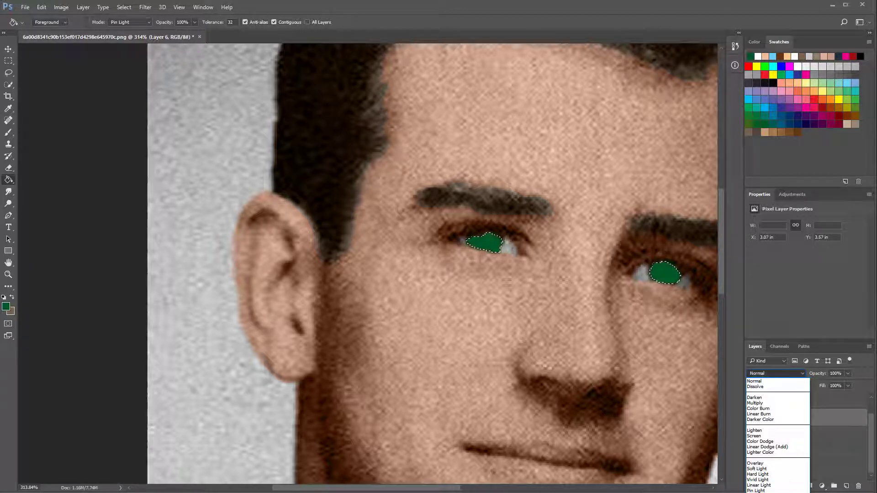
{"action": "left_click", "coordinate": [756, 492]}
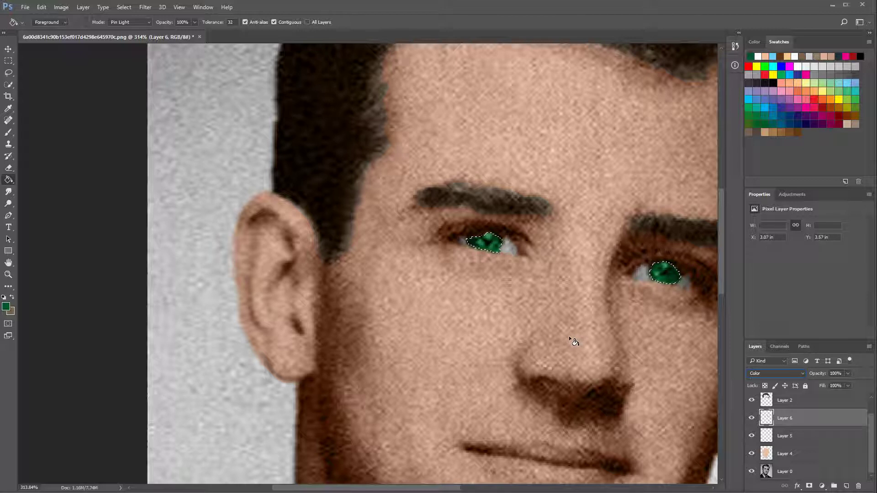
{"action": "key", "text": "ctrl+alt+z"}
{"action": "key", "text": "ctrl+alt+z"}
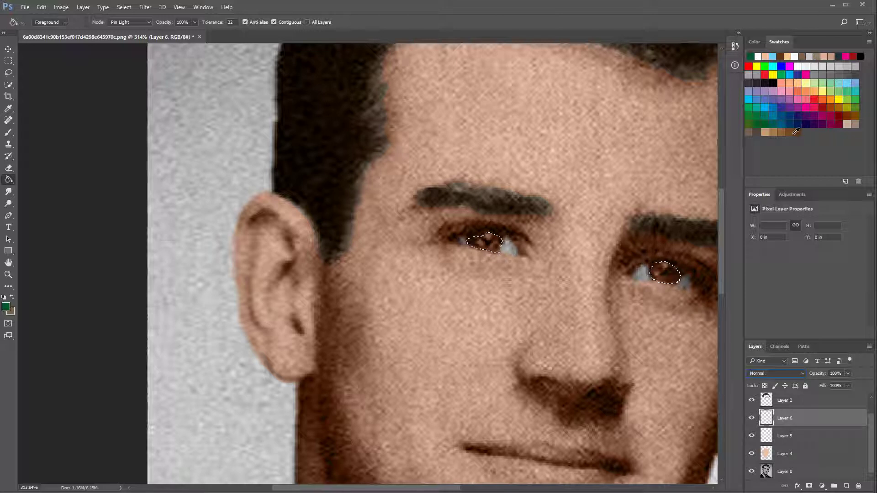
Step: Fill the iris selection with brown, set the layer's blend mode to Color, and deselect the irises
{"action": "left_click", "coordinate": [790, 132]}
{"action": "left_click", "coordinate": [492, 246]}
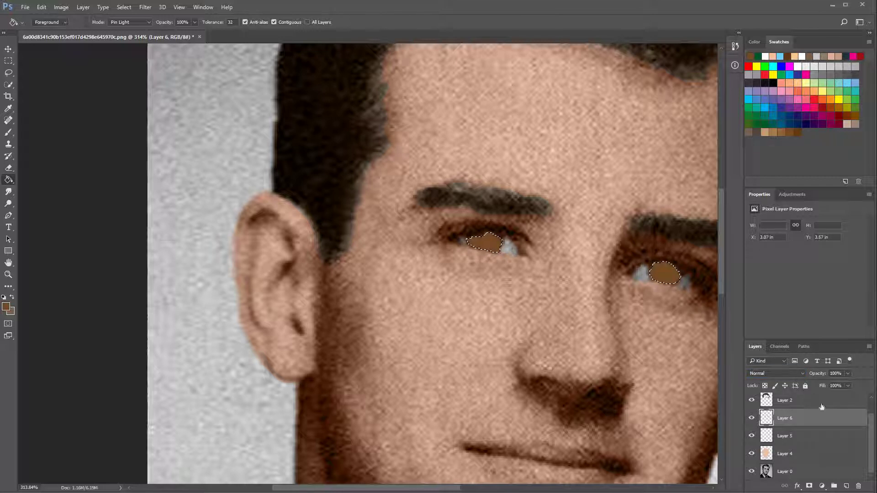
{"action": "left_click", "coordinate": [803, 373]}
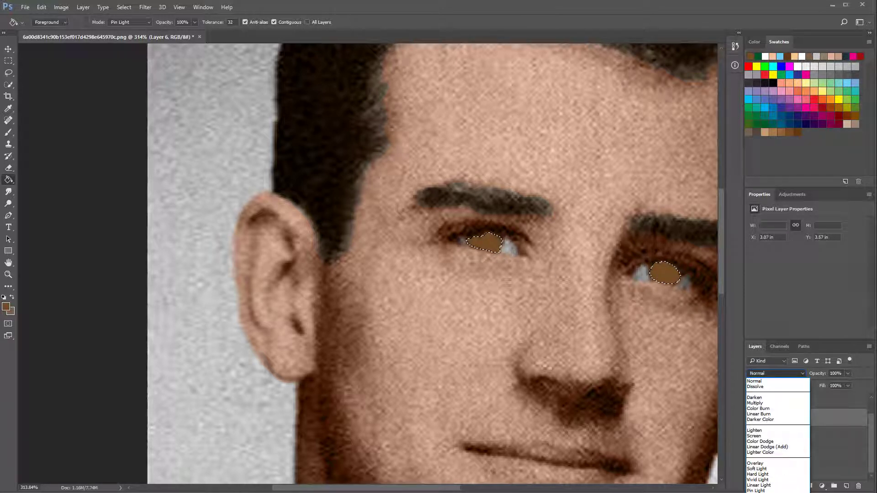
{"action": "left_click", "coordinate": [754, 492]}
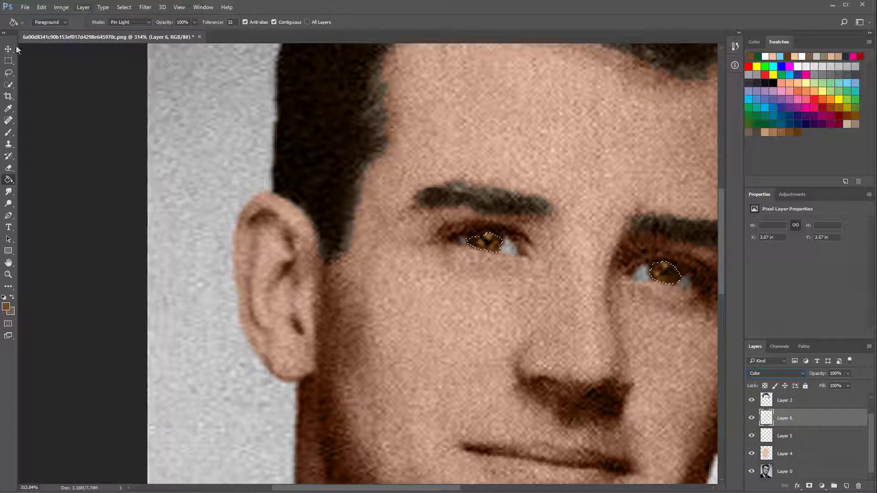
{"action": "left_click", "coordinate": [8, 60]}
{"action": "left_click", "coordinate": [91, 77]}
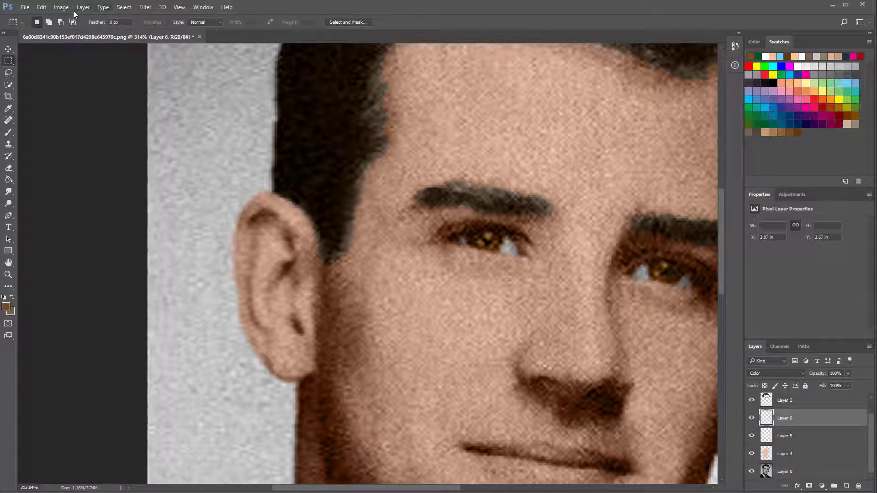
Step: Apply a Hue/Saturation adjustment with Colorize enabled to the iris layer, at hue 30 and saturation 25
{"action": "left_click", "coordinate": [61, 8]}
{"action": "mouse_move", "coordinate": [105, 30]}
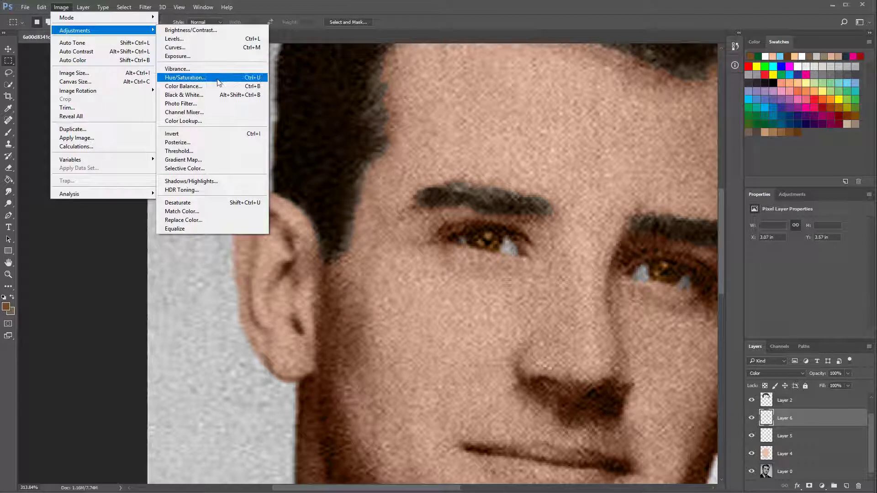
{"action": "left_click", "coordinate": [218, 82]}
{"action": "left_click", "coordinate": [677, 305]}
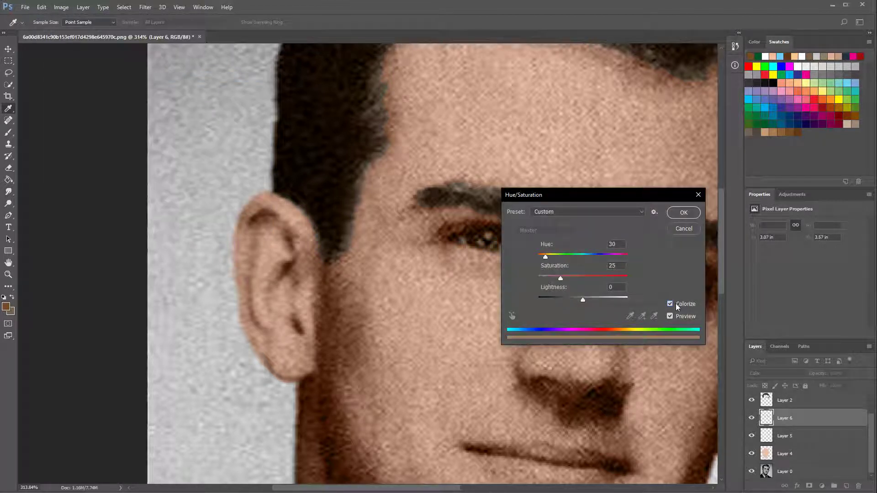
{"action": "left_click", "coordinate": [684, 212]}
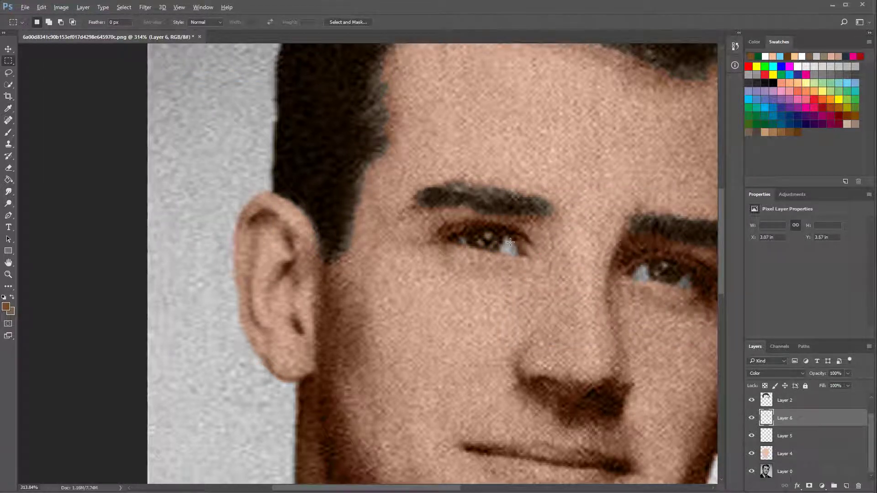
Step: Select the whole grey backdrop on both sides of the man on the base photo with the Quick Selection tool
{"action": "scroll", "coordinate": [516, 245], "scroll_direction": "down", "scroll_amount": 4}
{"action": "scroll", "coordinate": [276, 224], "scroll_direction": "down", "scroll_amount": 1}
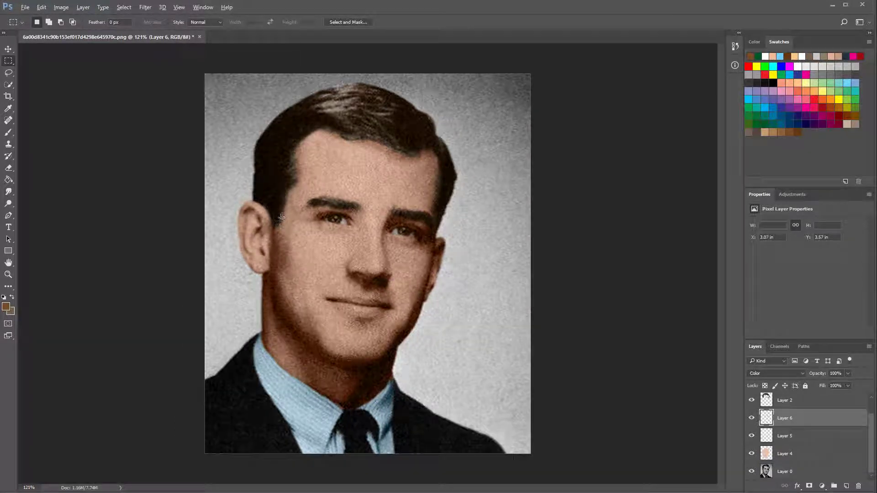
{"action": "scroll", "coordinate": [279, 221], "scroll_direction": "up", "scroll_amount": 2}
{"action": "left_click", "coordinate": [837, 470]}
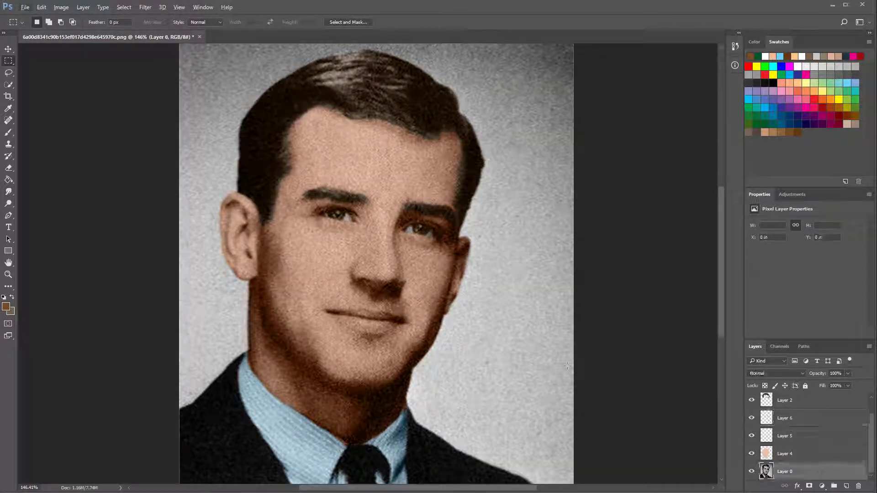
{"action": "left_click", "coordinate": [9, 85]}
{"action": "left_click_drag", "start_coordinate": [205, 80], "coordinate": [267, 73]}
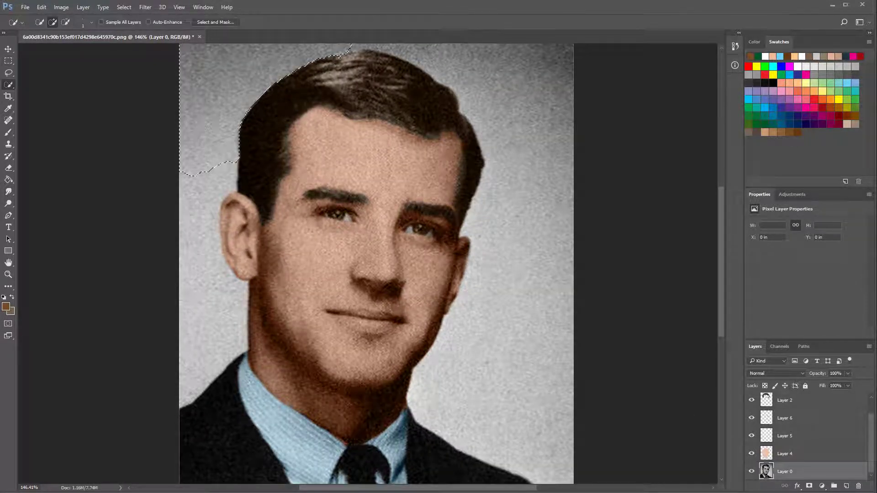
{"action": "left_click_drag", "start_coordinate": [531, 330], "coordinate": [515, 137]}
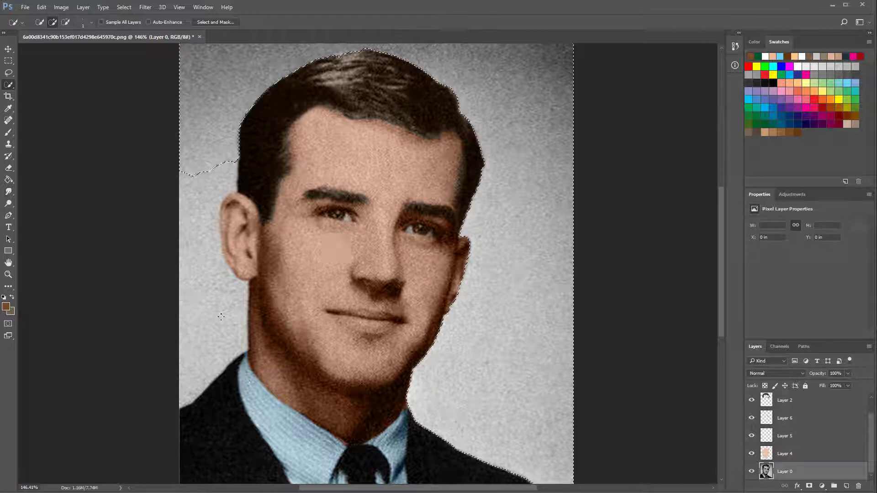
{"action": "left_click_drag", "start_coordinate": [203, 205], "coordinate": [194, 342]}
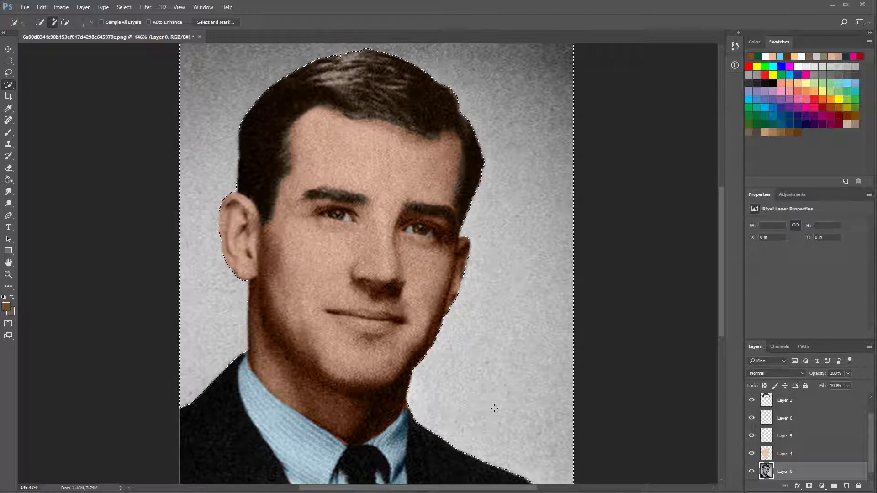
Step: Create a new layer for the backdrop and move it to the top of the layer stack
{"action": "scroll", "coordinate": [436, 182], "scroll_direction": "down", "scroll_amount": 2}
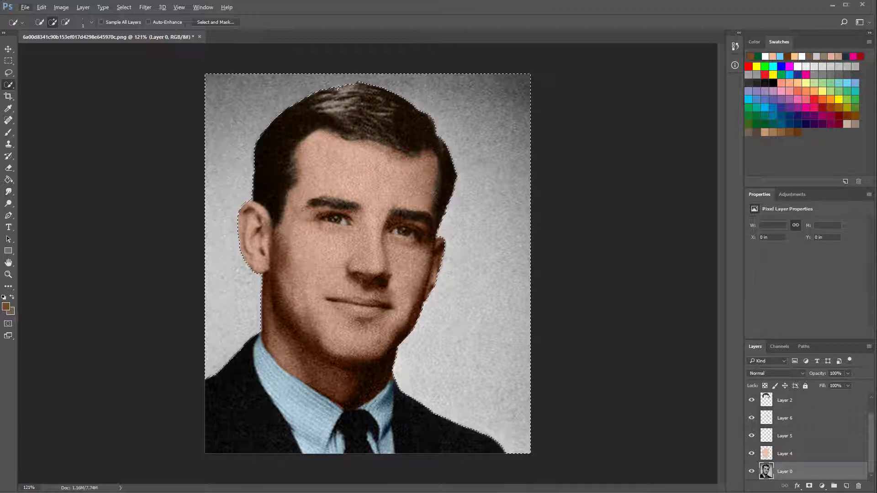
{"action": "left_click", "coordinate": [848, 486]}
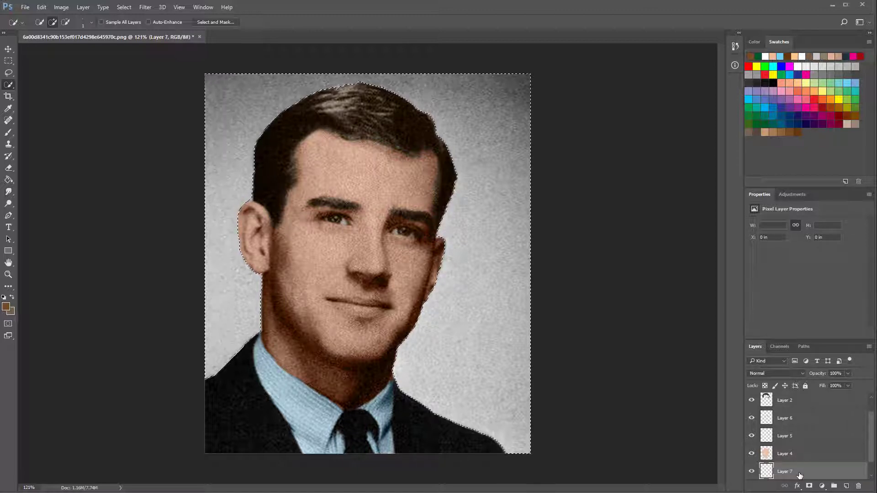
{"action": "left_click_drag", "start_coordinate": [800, 476], "coordinate": [794, 397]}
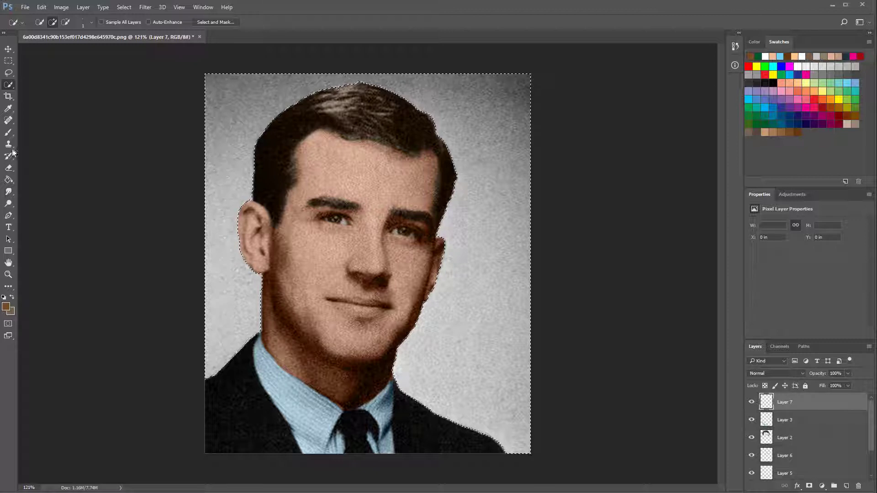
Step: Fill the backdrop selection with light blue, set the layer's blend mode to Color, and deselect the backdrop
{"action": "left_click", "coordinate": [8, 180]}
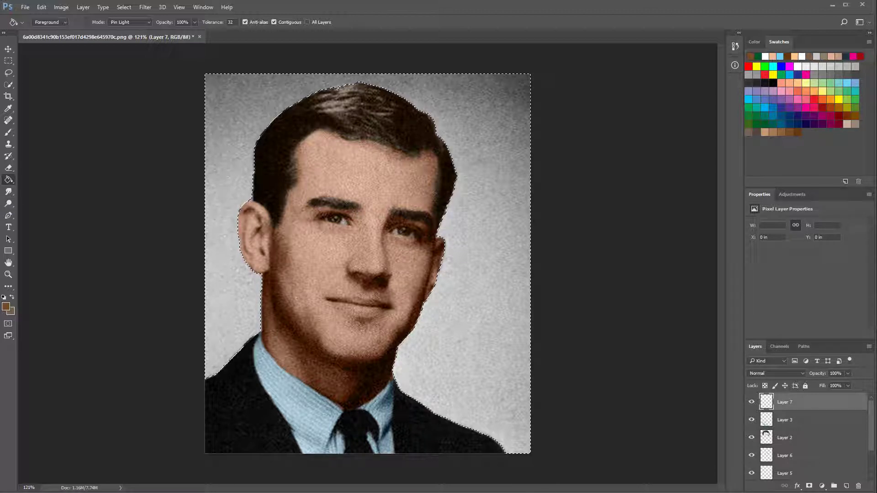
{"action": "left_click", "coordinate": [855, 83]}
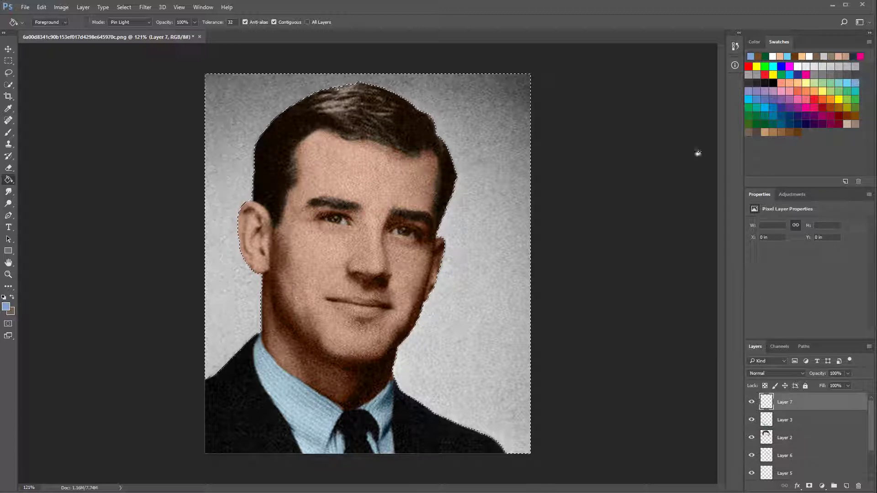
{"action": "left_click", "coordinate": [487, 166]}
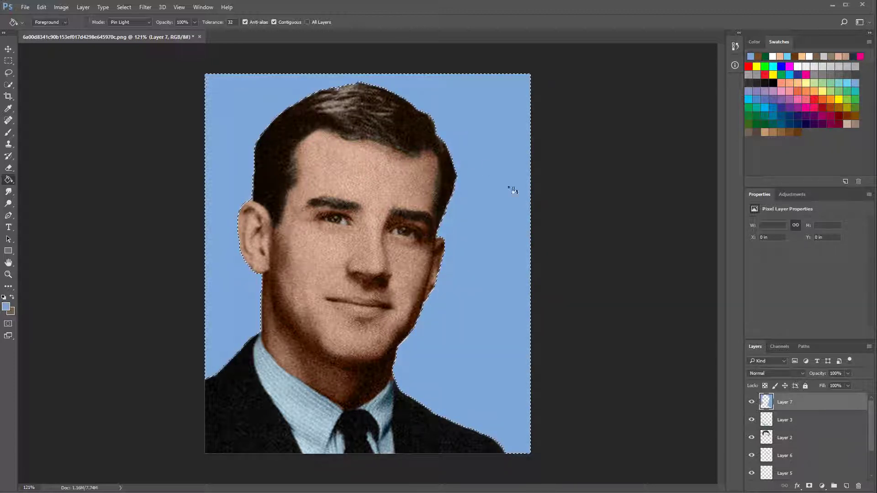
{"action": "left_click", "coordinate": [803, 373]}
{"action": "left_click", "coordinate": [767, 492]}
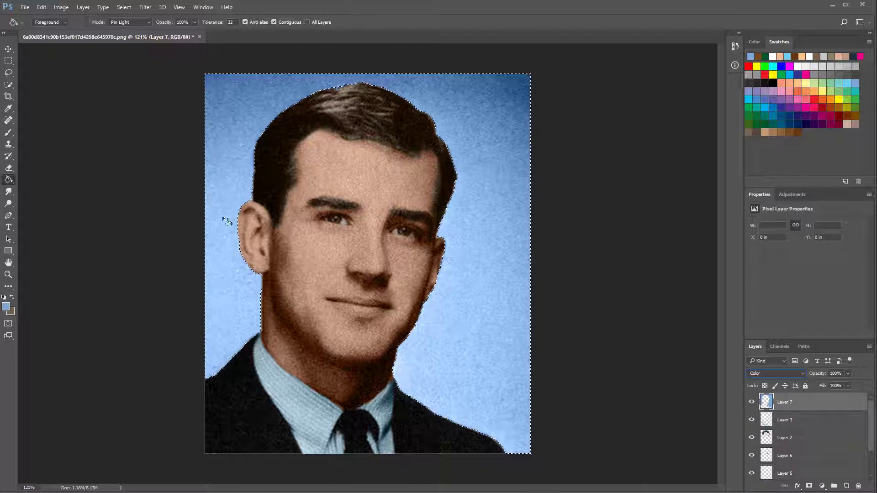
{"action": "left_click", "coordinate": [8, 61]}
{"action": "left_click", "coordinate": [98, 80]}
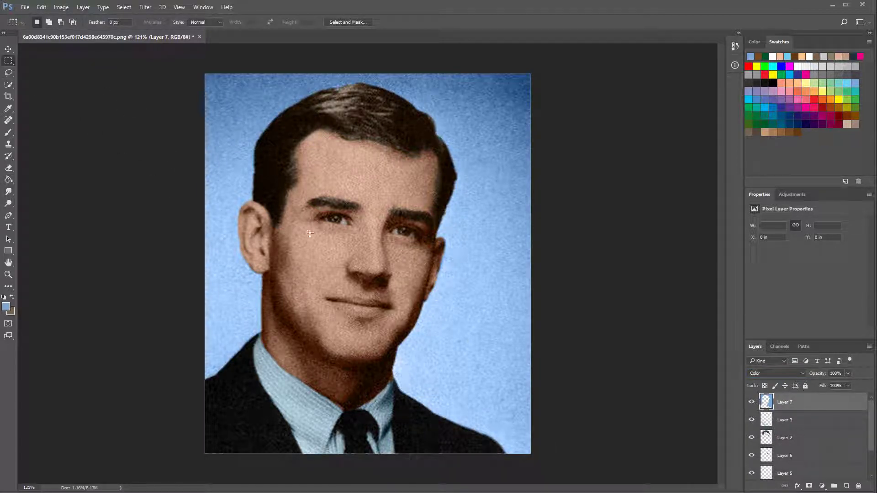
Step: Merge all the color layers and the base photo into a single layer
{"action": "scroll", "coordinate": [337, 229], "scroll_direction": "down", "scroll_amount": 5}
{"action": "scroll", "coordinate": [334, 229], "scroll_direction": "up", "scroll_amount": 6}
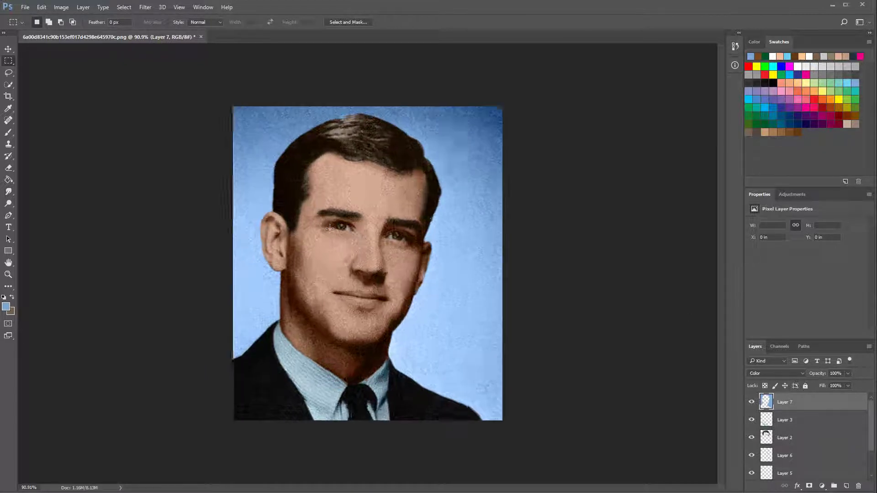
{"action": "scroll", "coordinate": [330, 229], "scroll_direction": "down", "scroll_amount": 1}
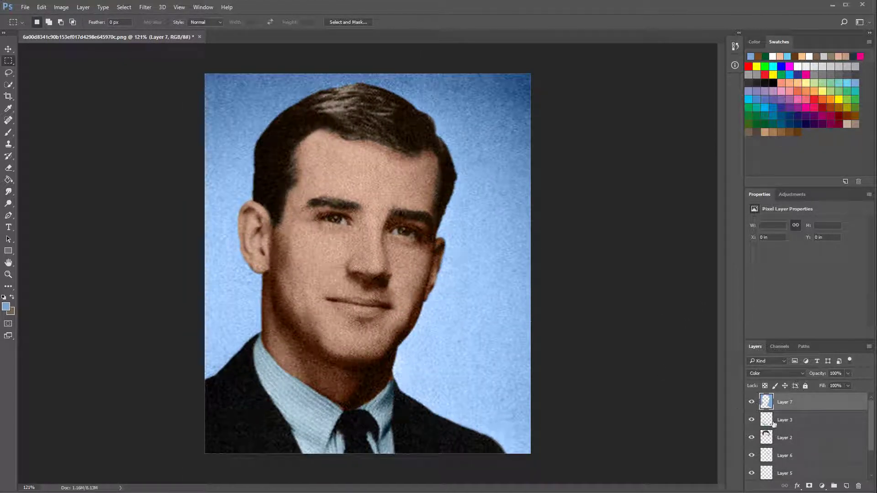
{"action": "scroll", "coordinate": [776, 431], "scroll_direction": "down", "scroll_amount": 2}
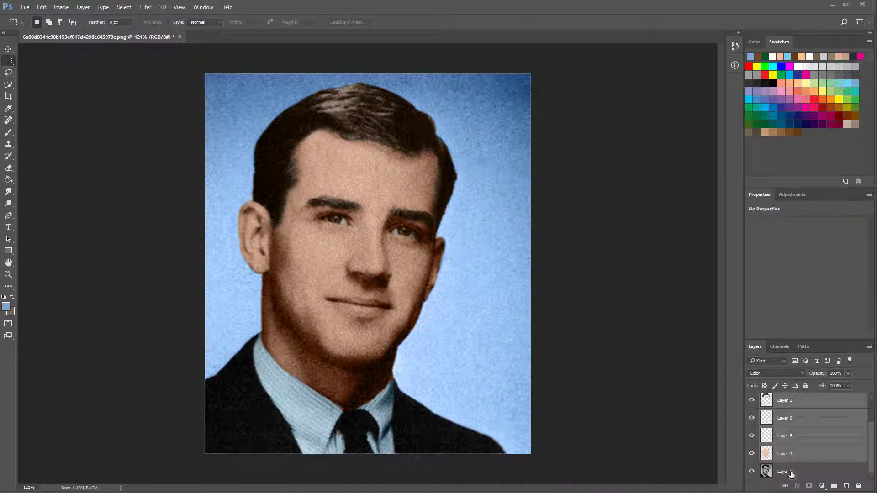
{"action": "right_click", "coordinate": [796, 416]}
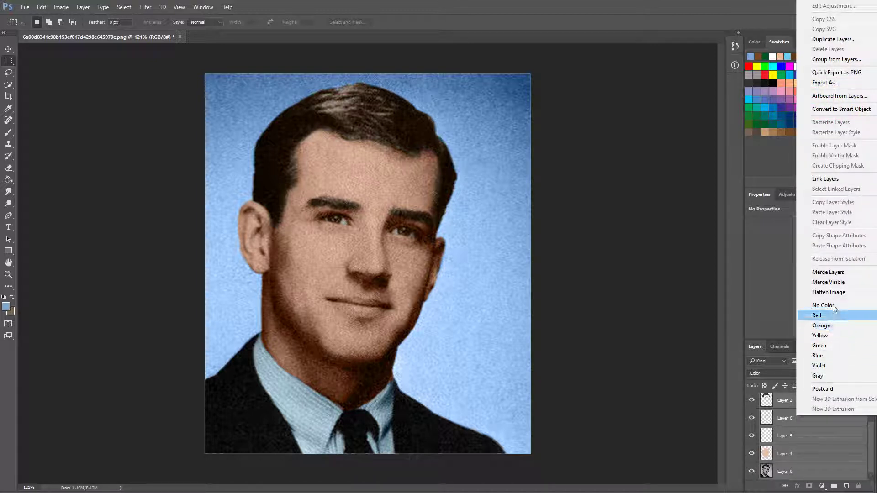
{"action": "left_click", "coordinate": [834, 273]}
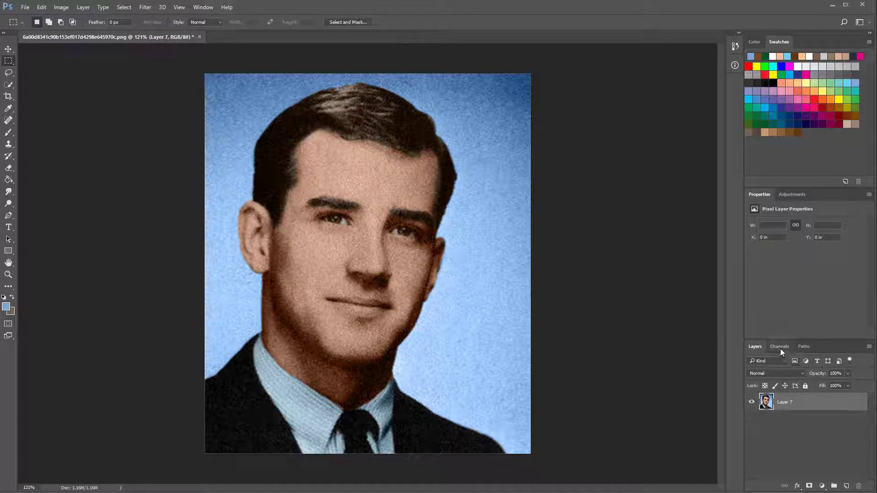
Step: Add a Curves adjustment layer and set its black point by sampling the man's dark jacket
{"action": "left_click", "coordinate": [793, 194]}
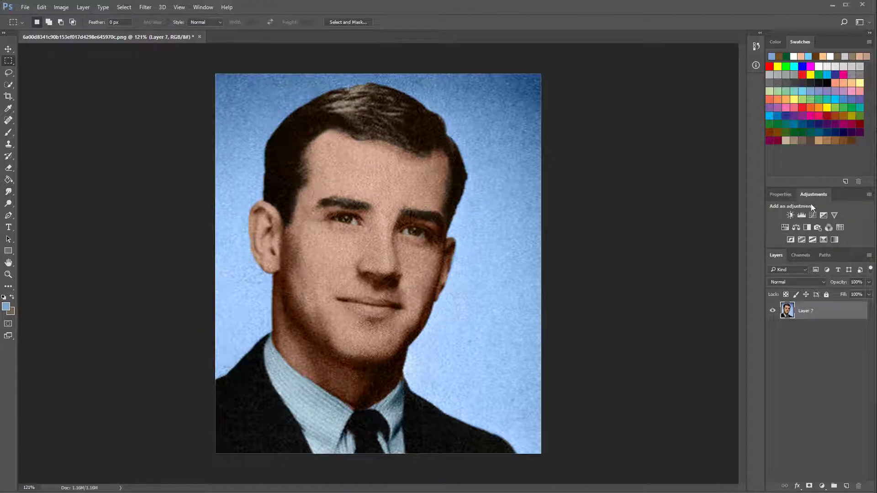
{"action": "left_click", "coordinate": [812, 215]}
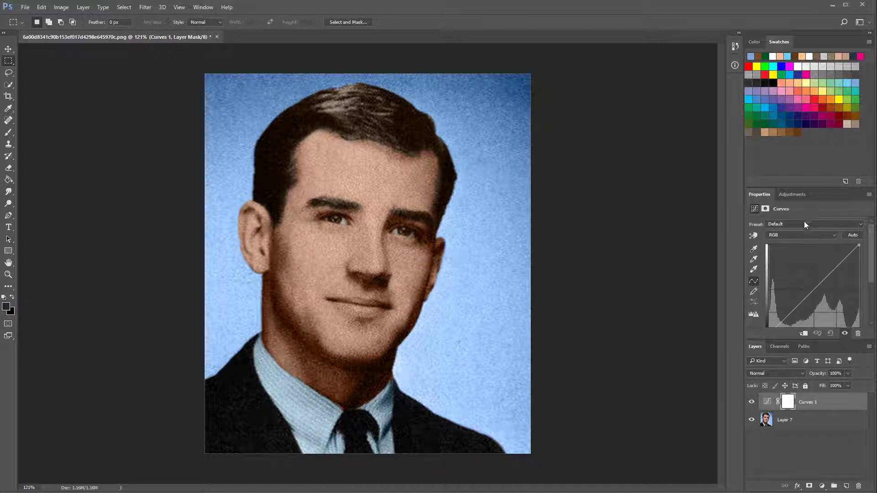
{"action": "left_click", "coordinate": [755, 249]}
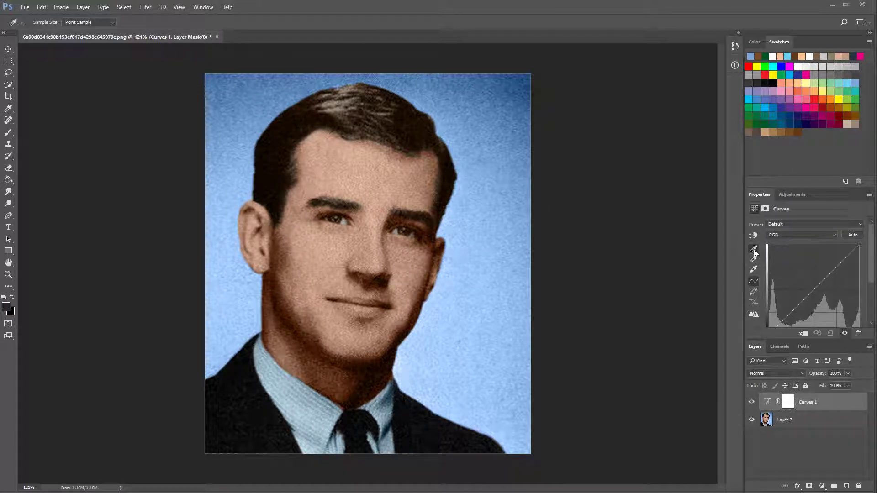
{"action": "left_click", "coordinate": [240, 426]}
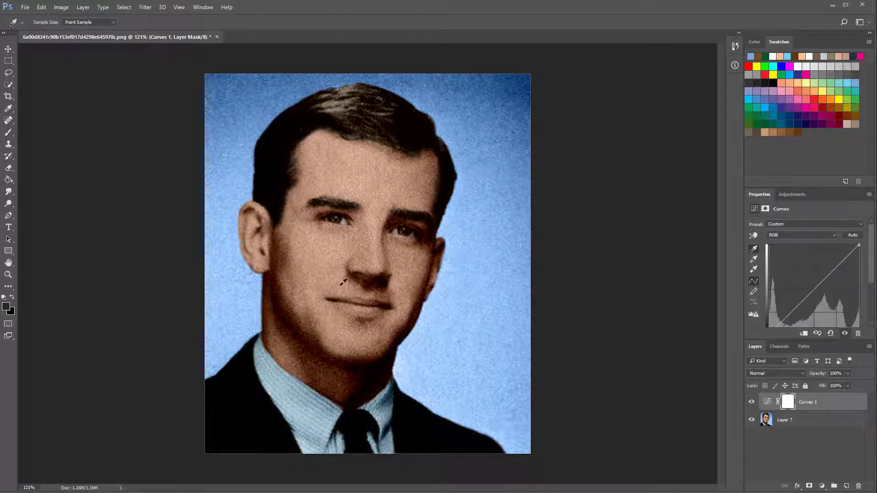
{"action": "key", "text": "ctrl+z"}
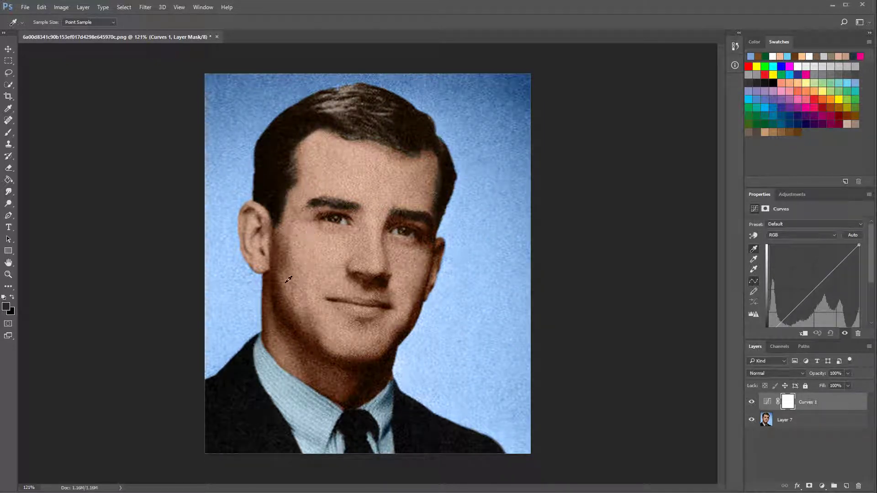
{"action": "left_click", "coordinate": [231, 431]}
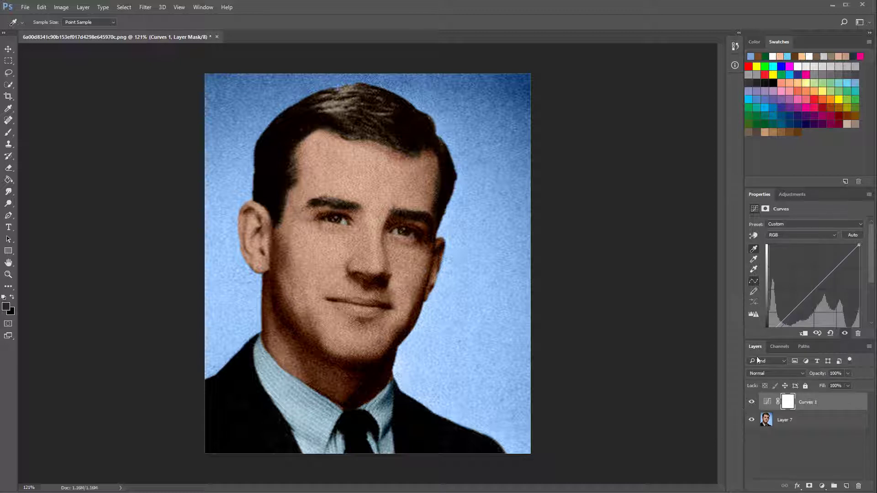
Step: Try to set the Curves white point by sampling the white of the man's eye
{"action": "left_click", "coordinate": [754, 269]}
{"action": "scroll", "coordinate": [417, 236], "scroll_direction": "up", "scroll_amount": 2}
{"action": "scroll", "coordinate": [417, 235], "scroll_direction": "down", "scroll_amount": 2}
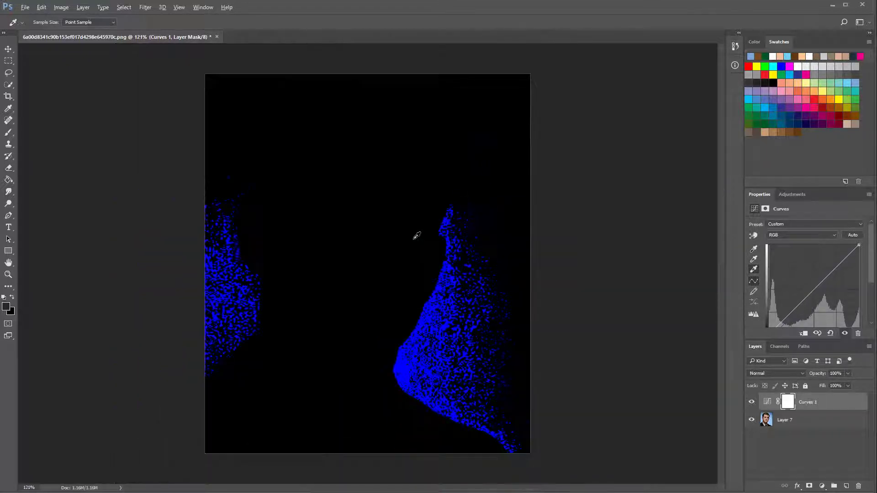
{"action": "left_click", "coordinate": [397, 231]}
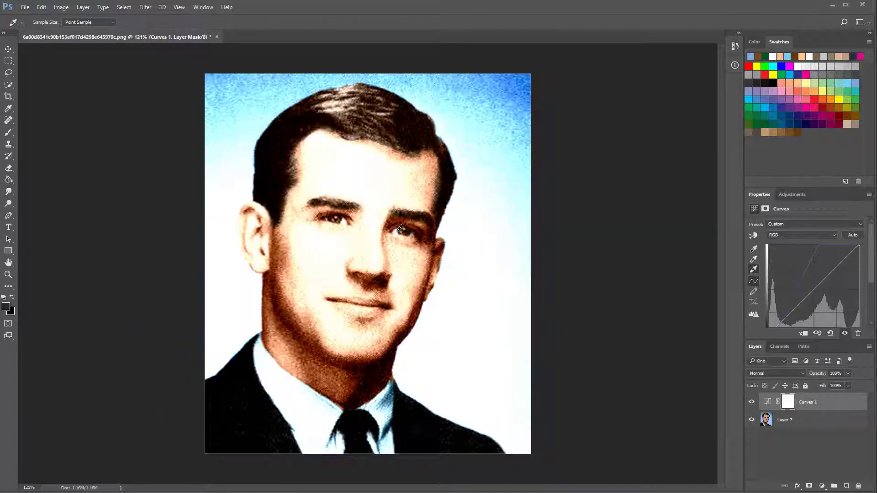
{"action": "key", "text": "ctrl+z"}
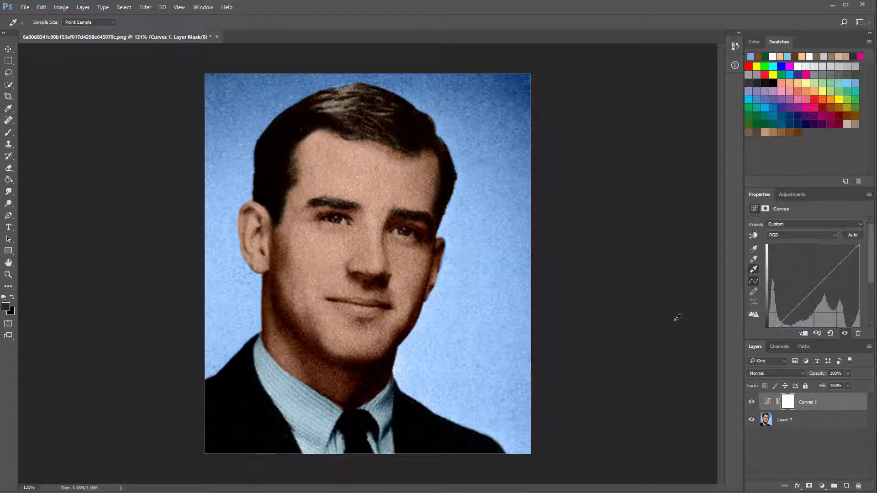
{"action": "left_click", "coordinate": [753, 270]}
{"action": "scroll", "coordinate": [370, 252], "scroll_direction": "up", "scroll_amount": 1}
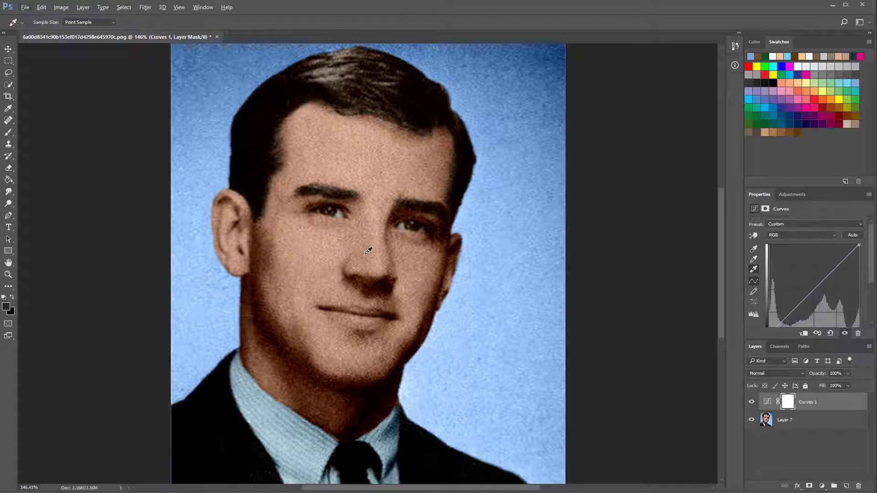
{"action": "scroll", "coordinate": [369, 250], "scroll_direction": "down", "scroll_amount": 1}
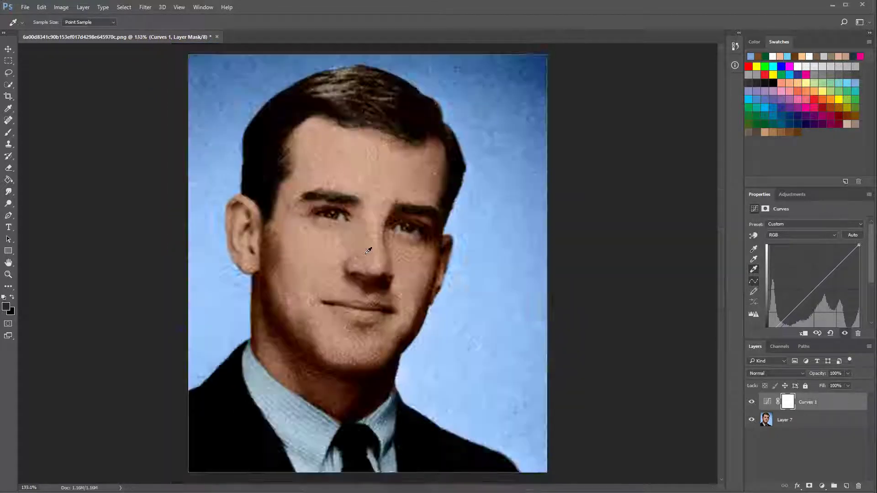
Step: Merge the Curves adjustment layer with the portrait layer
{"action": "left_click", "coordinate": [800, 419]}
{"action": "left_click", "coordinate": [807, 404], "text": "shift"}
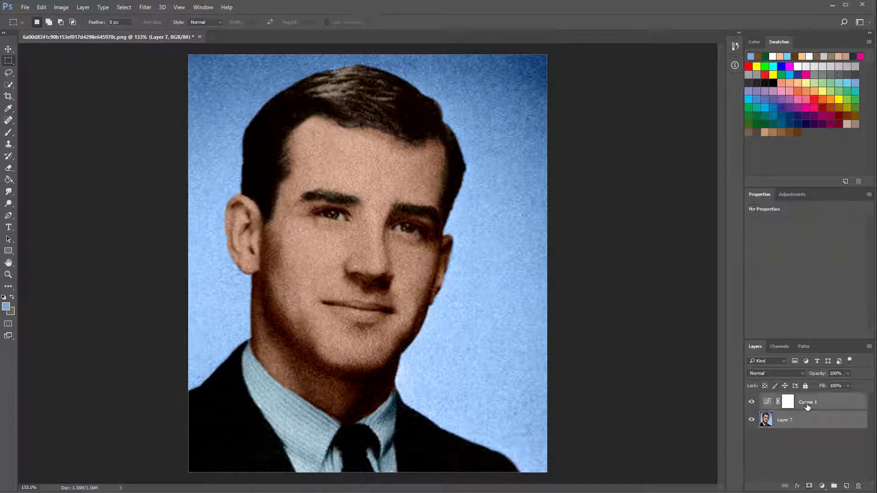
{"action": "right_click", "coordinate": [806, 404]}
{"action": "left_click", "coordinate": [839, 260]}
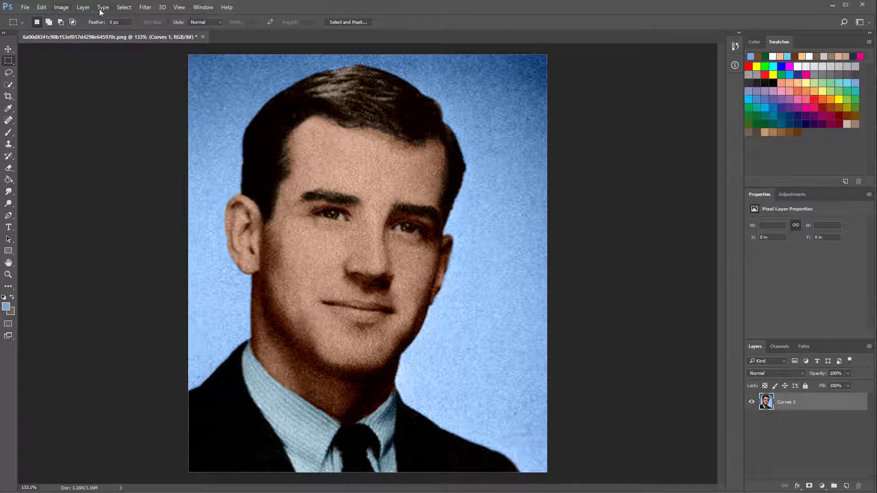
{"action": "left_click", "coordinate": [147, 8]}
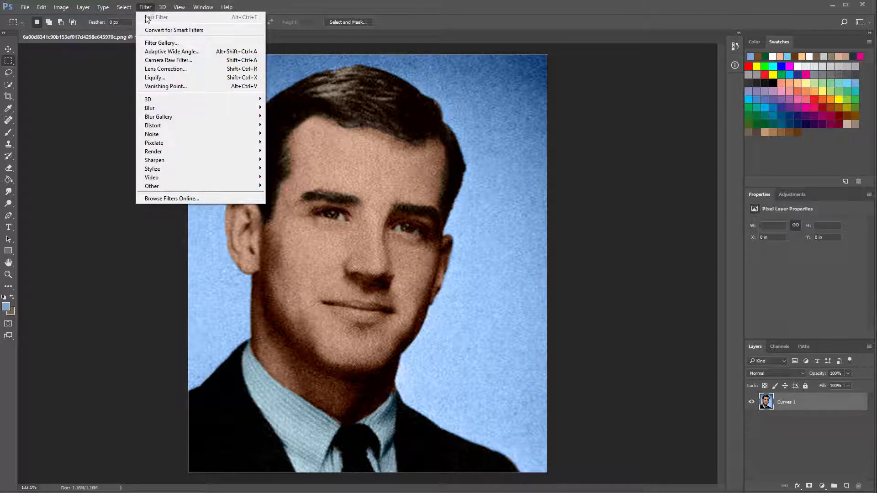
{"action": "mouse_move", "coordinate": [171, 113]}
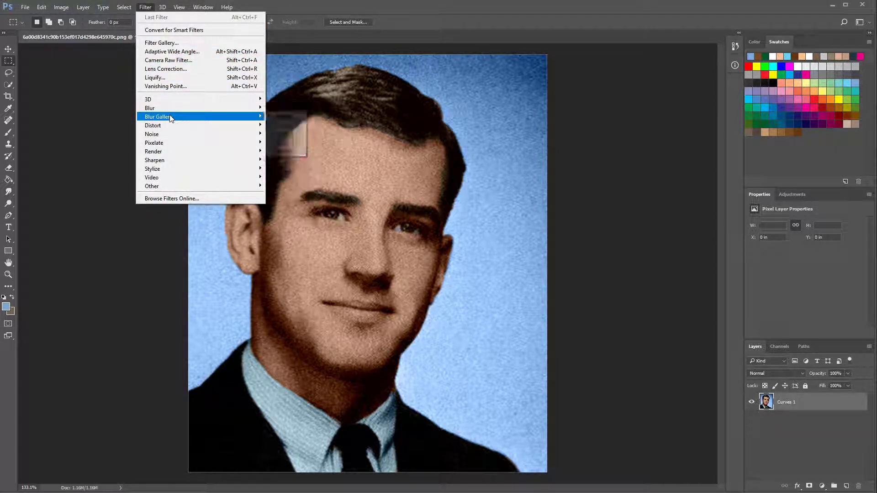
{"action": "mouse_move", "coordinate": [172, 139]}
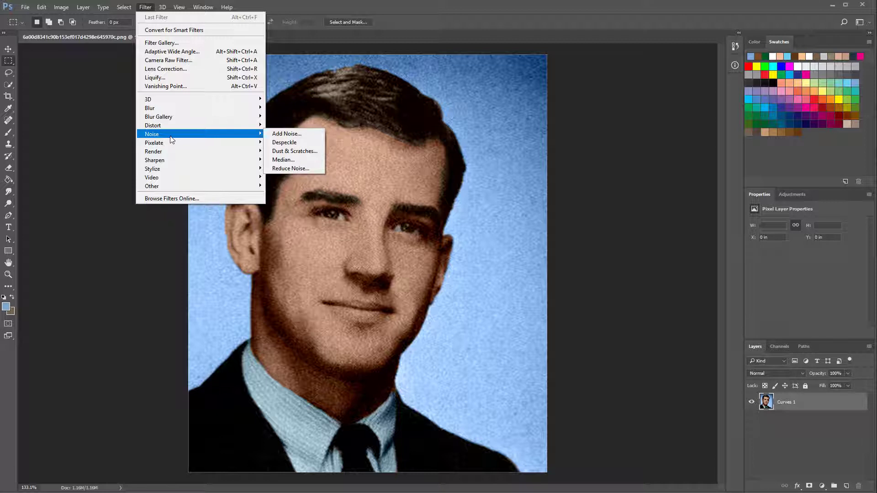
{"action": "left_click", "coordinate": [91, 238]}
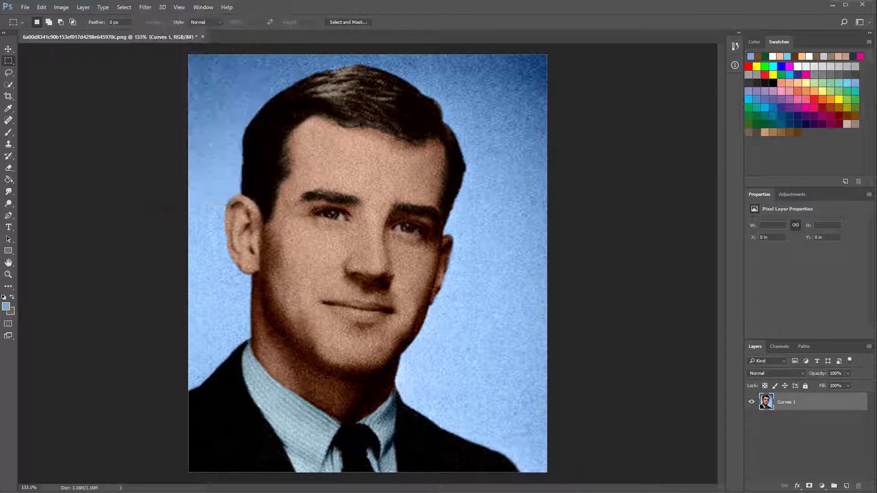
Step: Start the Reduce Noise filter on the merged portrait, with Strength at 10 and Preserve Details at 0%
{"action": "left_click", "coordinate": [145, 7]}
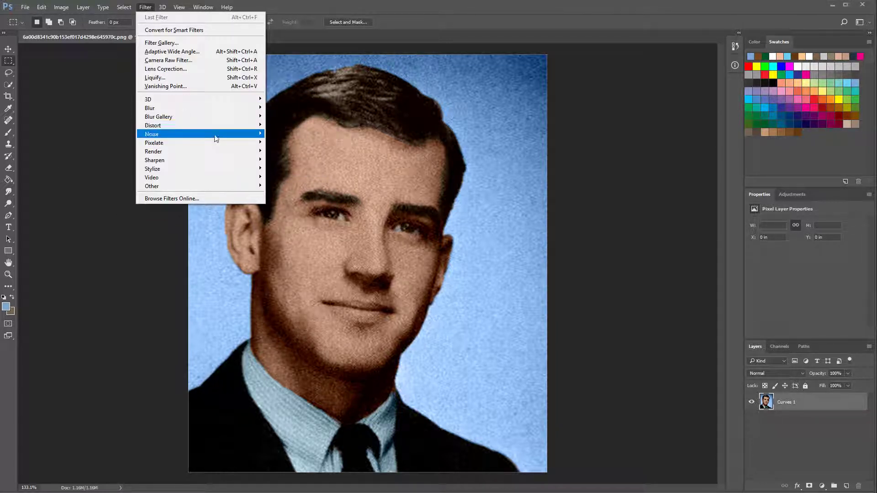
{"action": "mouse_move", "coordinate": [214, 135]}
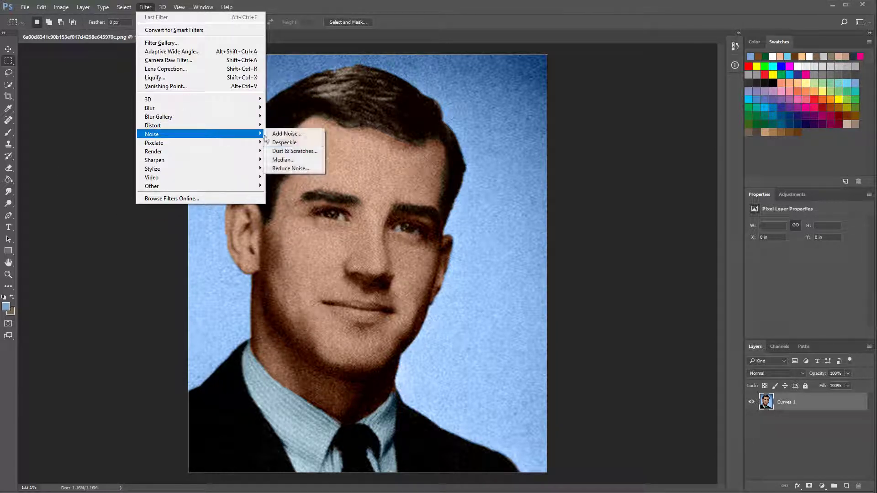
{"action": "left_click", "coordinate": [307, 167]}
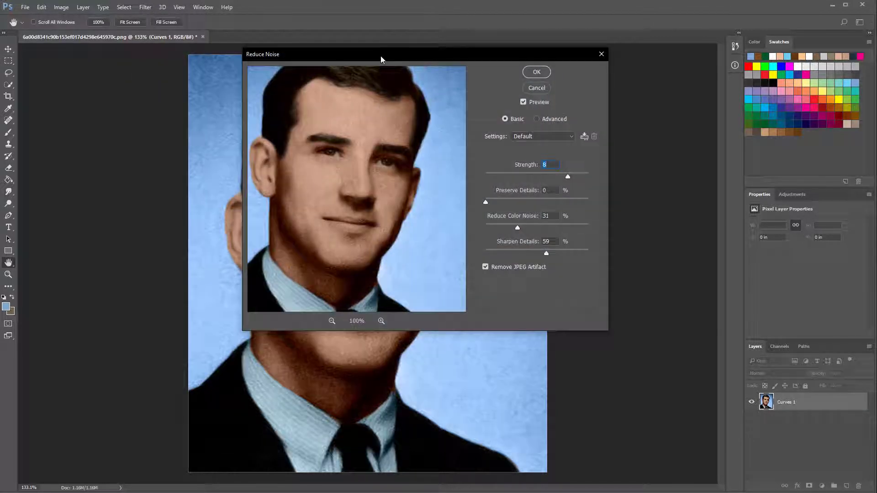
{"action": "left_click_drag", "start_coordinate": [380, 56], "coordinate": [611, 150]}
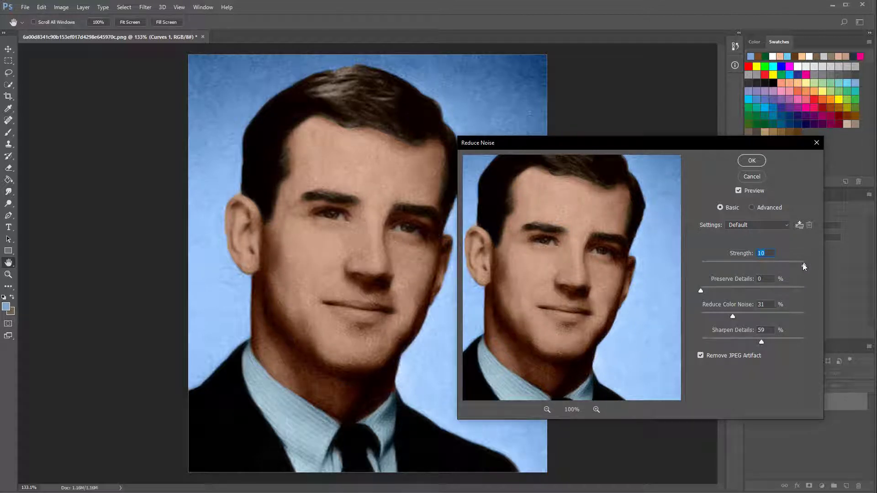
{"action": "mouse_move", "coordinate": [802, 263]}
{"action": "left_mouse_down"}
{"action": "mouse_move", "coordinate": [708, 267]}
{"action": "mouse_move", "coordinate": [803, 265]}
{"action": "left_mouse_up"}
{"action": "mouse_move", "coordinate": [807, 265]}
{"action": "left_mouse_down"}
{"action": "mouse_move", "coordinate": [698, 260]}
{"action": "mouse_move", "coordinate": [801, 268]}
{"action": "left_mouse_up"}
{"action": "left_click_drag", "start_coordinate": [701, 290], "coordinate": [810, 297]}
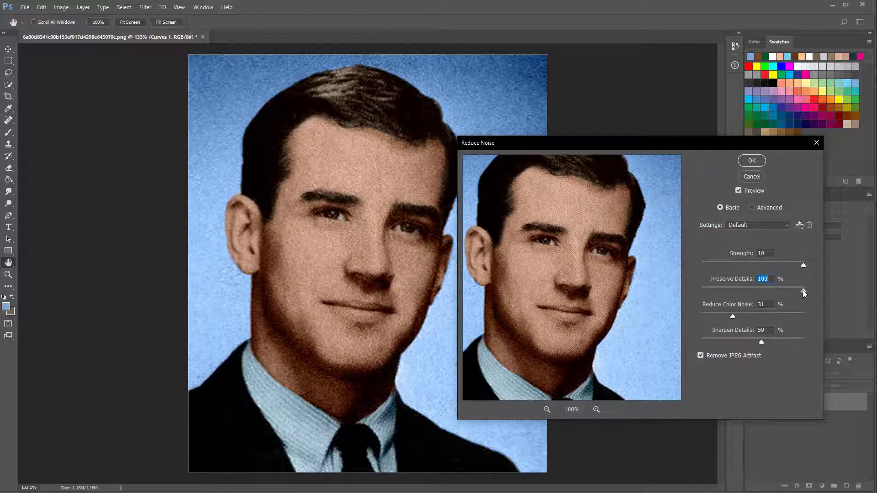
{"action": "left_click_drag", "start_coordinate": [699, 292], "coordinate": [698, 291]}
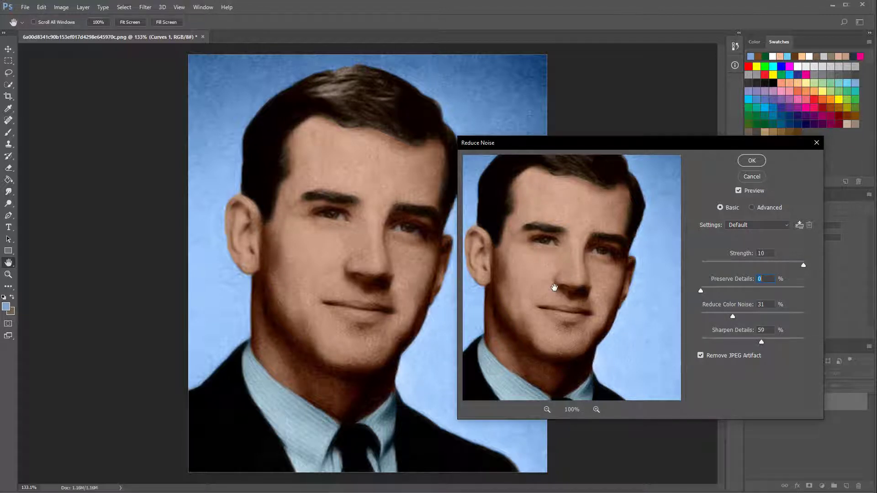
{"action": "left_click_drag", "start_coordinate": [554, 287], "coordinate": [584, 287]}
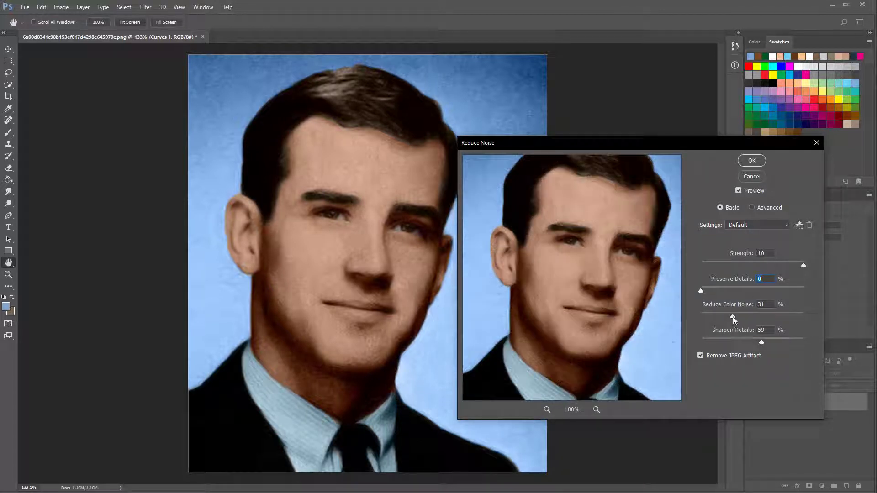
Step: Set Reduce Color Noise to 76% and Sharpen Details to 0% for the noise reduction
{"action": "left_click_drag", "start_coordinate": [734, 317], "coordinate": [763, 315]}
{"action": "left_click_drag", "start_coordinate": [796, 316], "coordinate": [803, 317]}
{"action": "left_click_drag", "start_coordinate": [762, 342], "coordinate": [806, 342]}
{"action": "left_click_drag", "start_coordinate": [753, 341], "coordinate": [685, 342]}
{"action": "left_click_drag", "start_coordinate": [559, 289], "coordinate": [621, 223]}
{"action": "left_click_drag", "start_coordinate": [624, 292], "coordinate": [602, 238]}
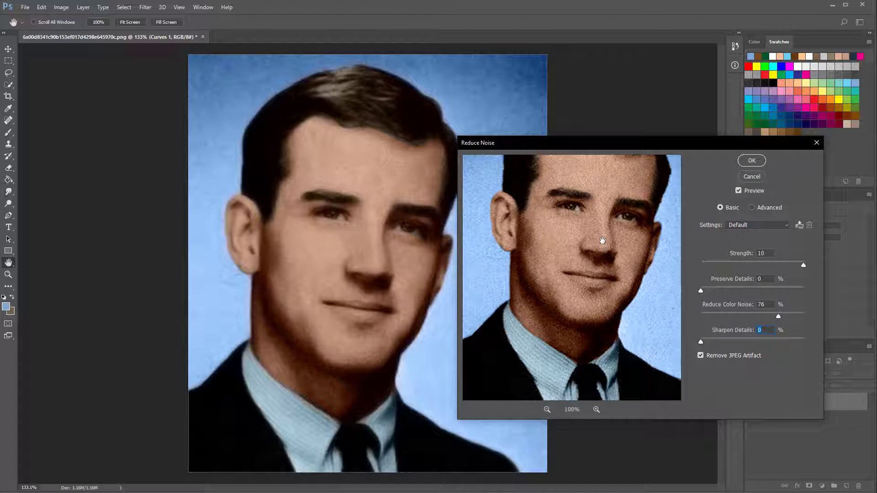
Step: Apply the noise reduction in Basic mode with Remove JPEG Artifact enabled
{"action": "left_click", "coordinate": [701, 356]}
{"action": "left_click", "coordinate": [701, 356]}
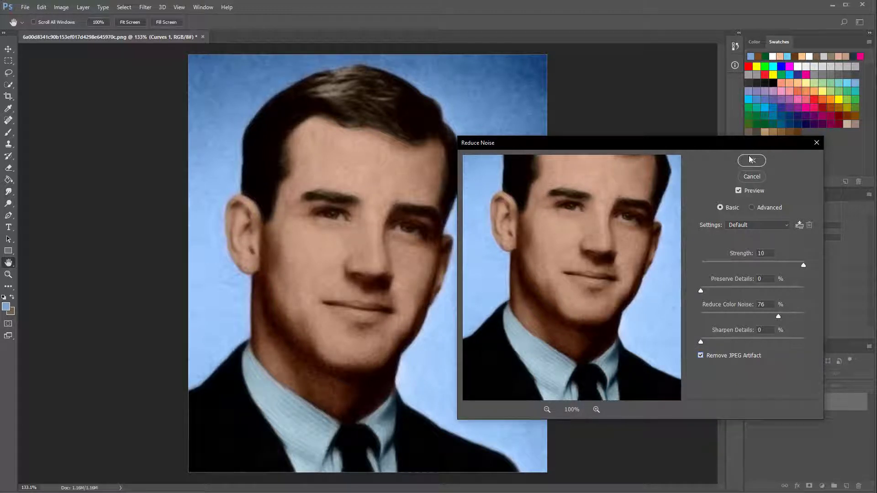
{"action": "left_click", "coordinate": [758, 205]}
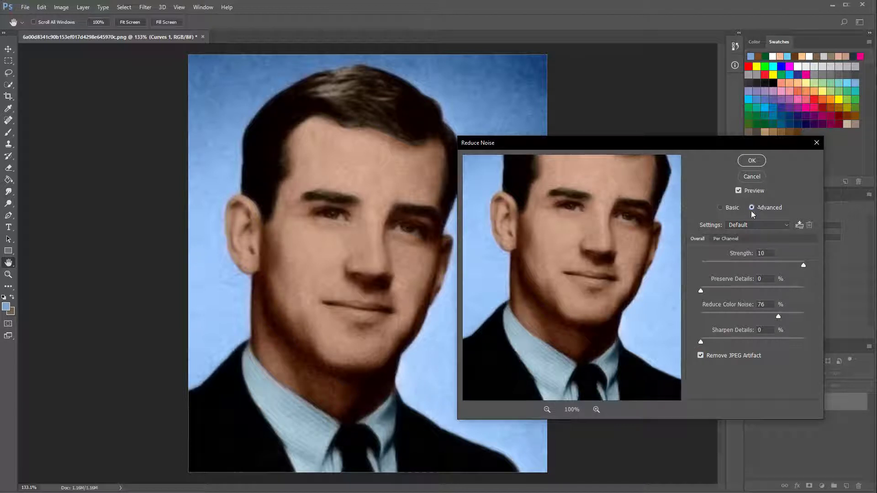
{"action": "left_click", "coordinate": [721, 208]}
{"action": "left_click", "coordinate": [760, 163]}
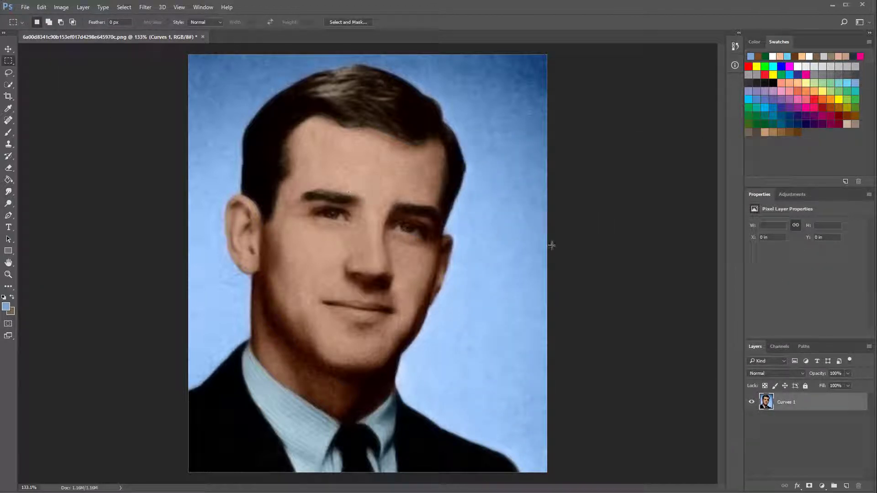
{"action": "scroll", "coordinate": [538, 248], "scroll_direction": "down", "scroll_amount": 7}
{"action": "scroll", "coordinate": [356, 226], "scroll_direction": "up", "scroll_amount": 4}
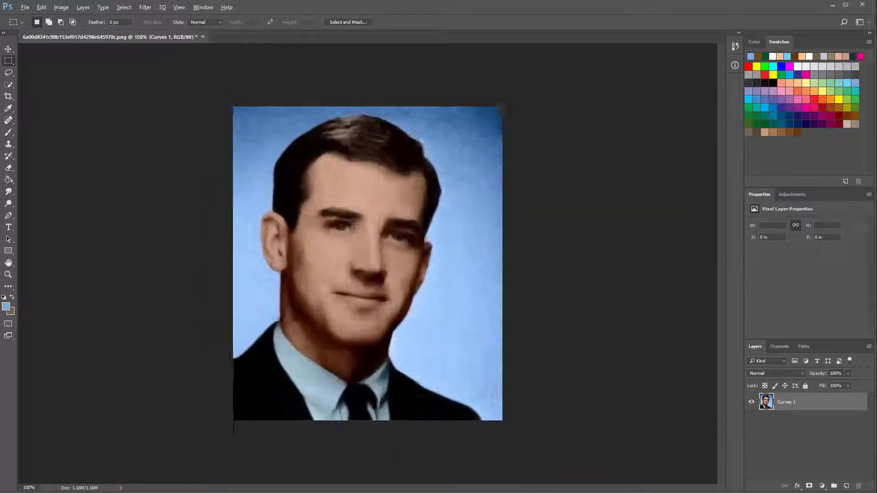
{"action": "scroll", "coordinate": [473, 215], "scroll_direction": "up", "scroll_amount": 2}
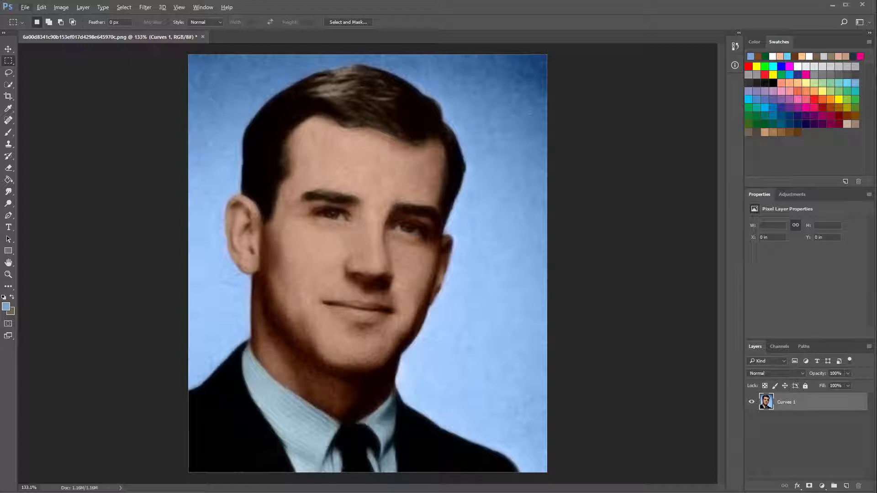
Step: Open the original black-and-white 6a00d8341c90b153ef017d4298e645970c.png from File Explorer in Photos and place it beside the colorized portrait for comparison
{"action": "key", "text": "super+e"}
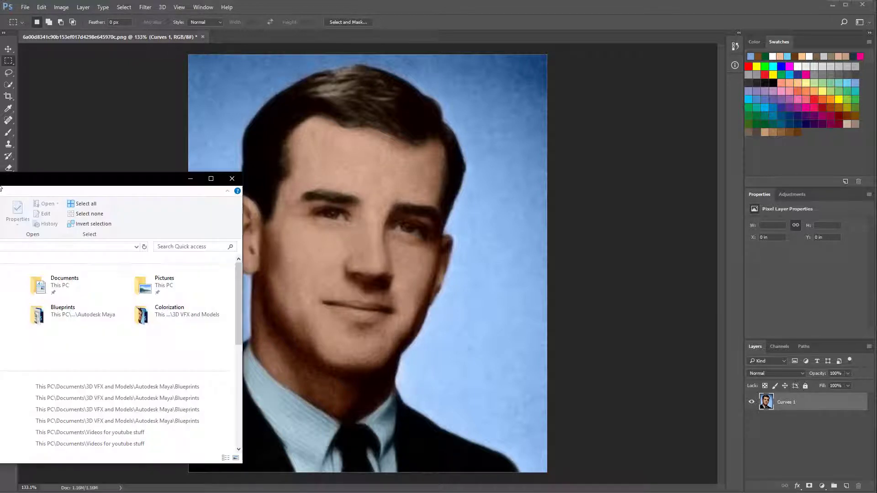
{"action": "left_click_drag", "start_coordinate": [132, 179], "coordinate": [21, 175]}
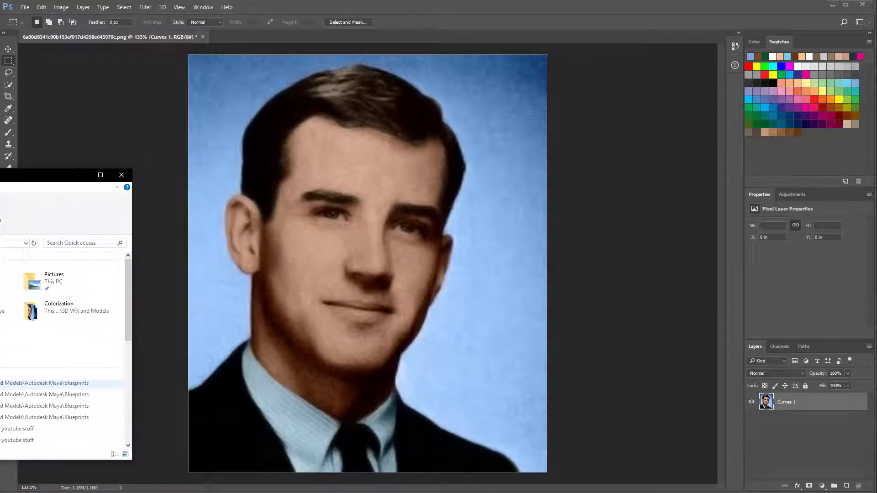
{"action": "scroll", "coordinate": [59, 386], "scroll_direction": "down", "scroll_amount": 3}
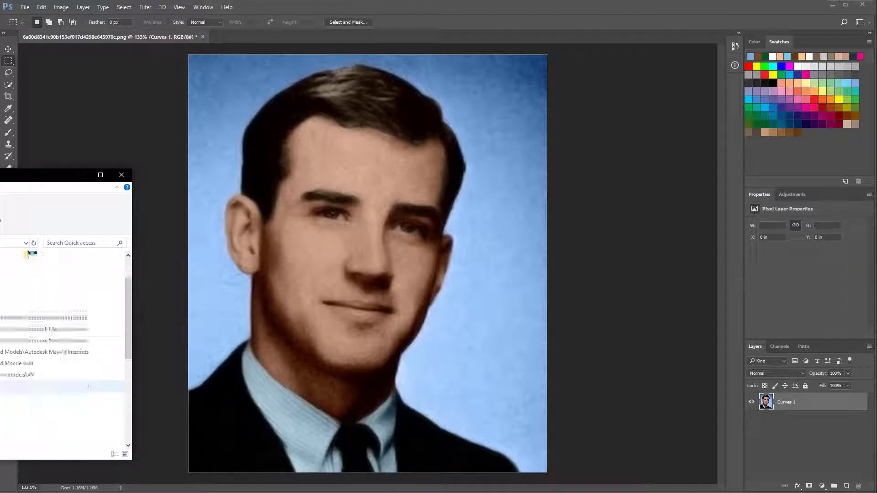
{"action": "scroll", "coordinate": [59, 386], "scroll_direction": "down", "scroll_amount": 1}
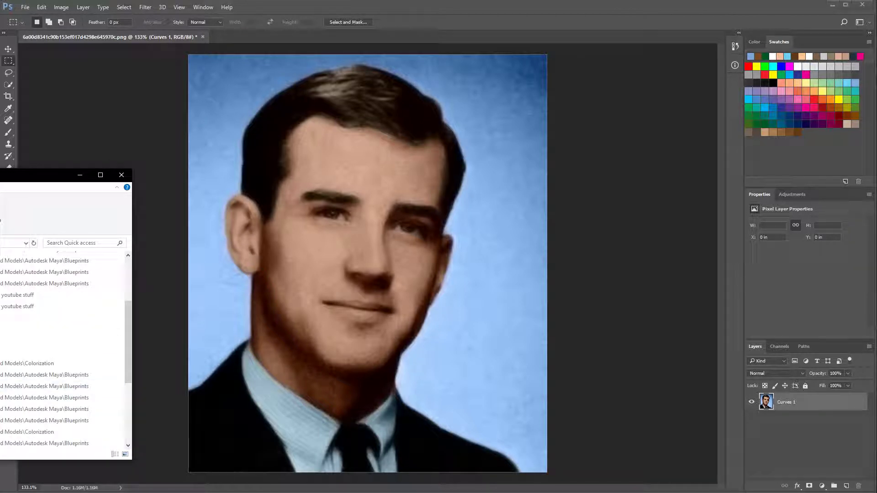
{"action": "left_click", "coordinate": [27, 432]}
{"action": "double_click", "coordinate": [27, 443]}
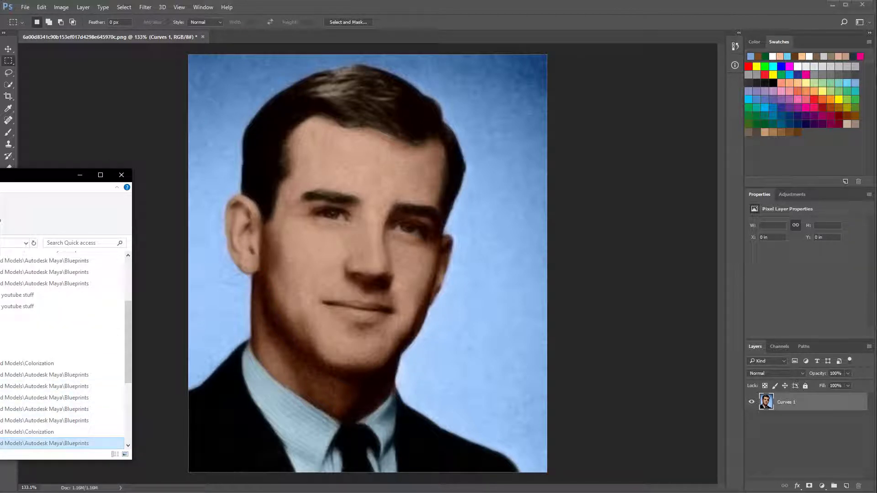
{"action": "left_click_drag", "start_coordinate": [2, 45], "coordinate": [702, 73]}
{"action": "left_click", "coordinate": [121, 175]}
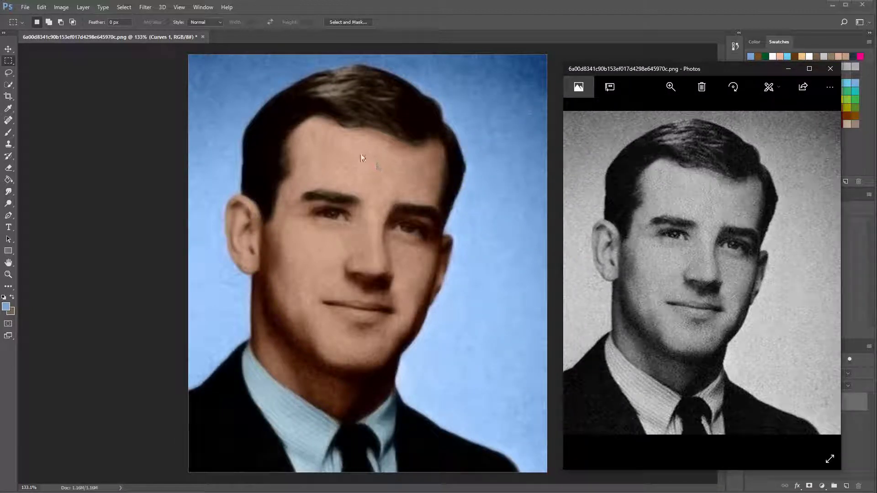